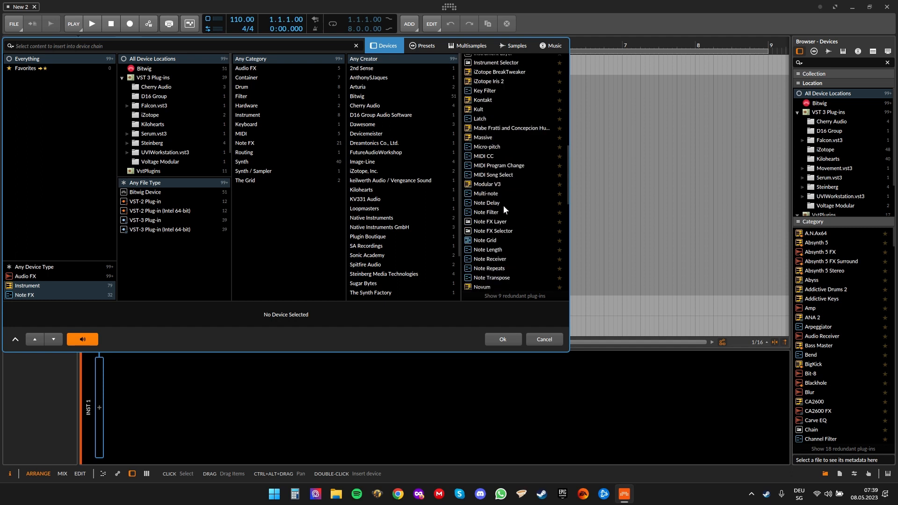
# Insert the Synthesizer V Studio Plugin as the instrument on the Inst 1 track
pyautogui.scroll(-5, 510, 164)
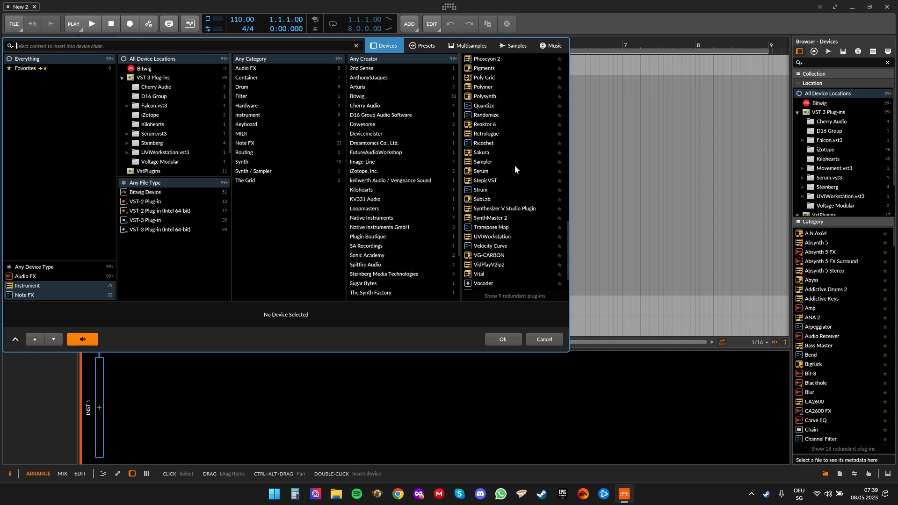
pyautogui.click(510, 207)
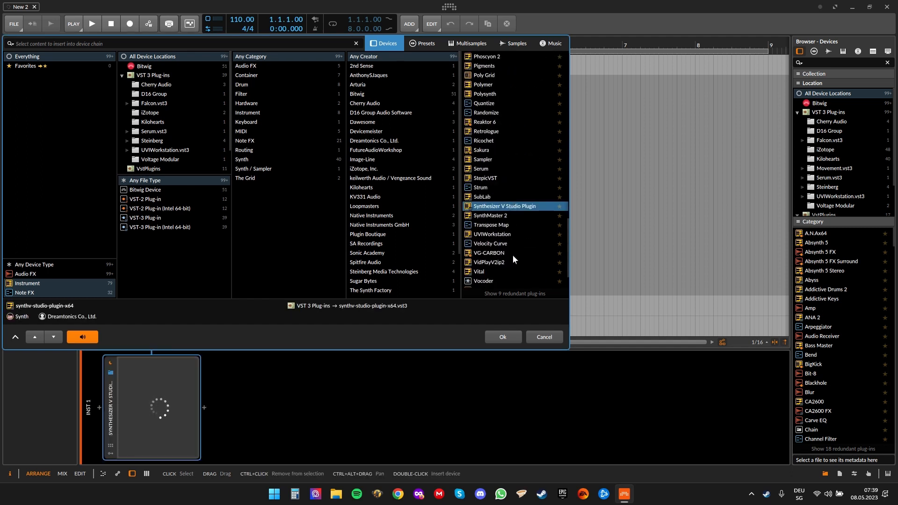
pyautogui.click(504, 338)
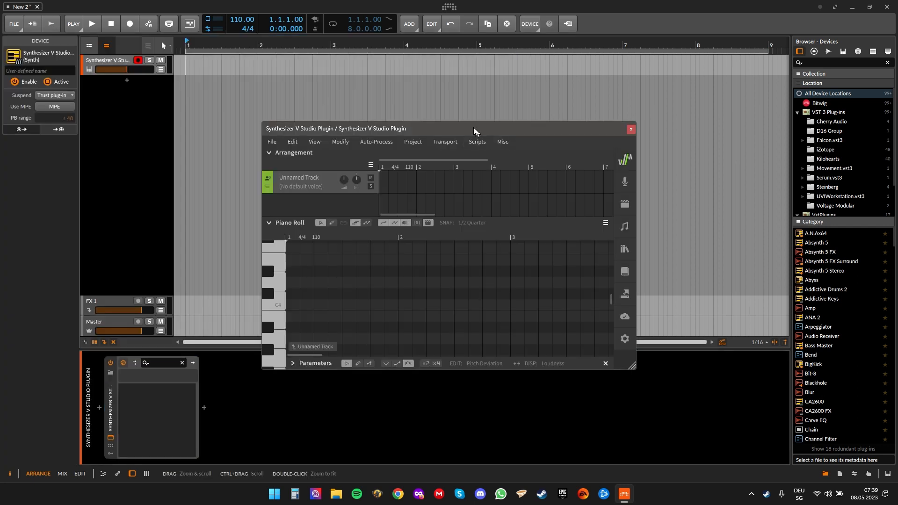
# Reposition and enlarge the Synthesizer V window to cover the arranger area, and audition notes on its piano keys
pyautogui.moveTo(473, 128); pyautogui.dragTo(297, 45)
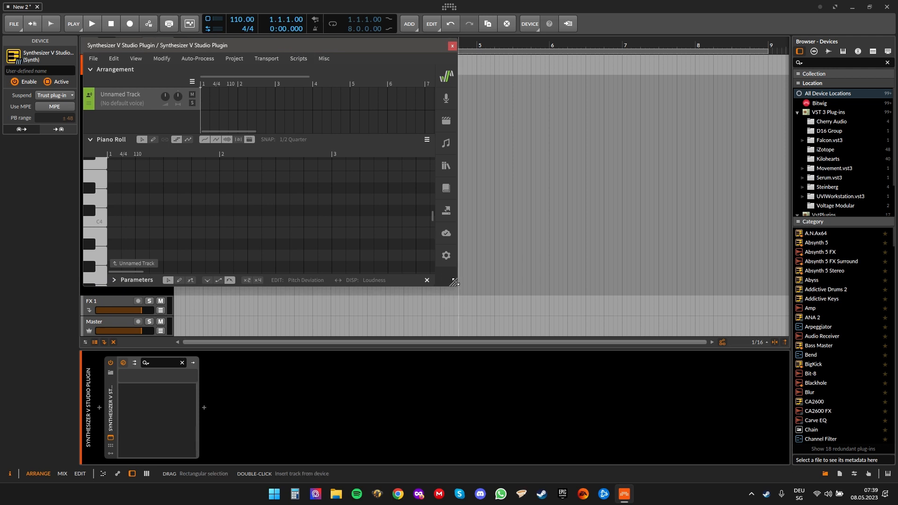
pyautogui.moveTo(451, 285); pyautogui.dragTo(791, 465)
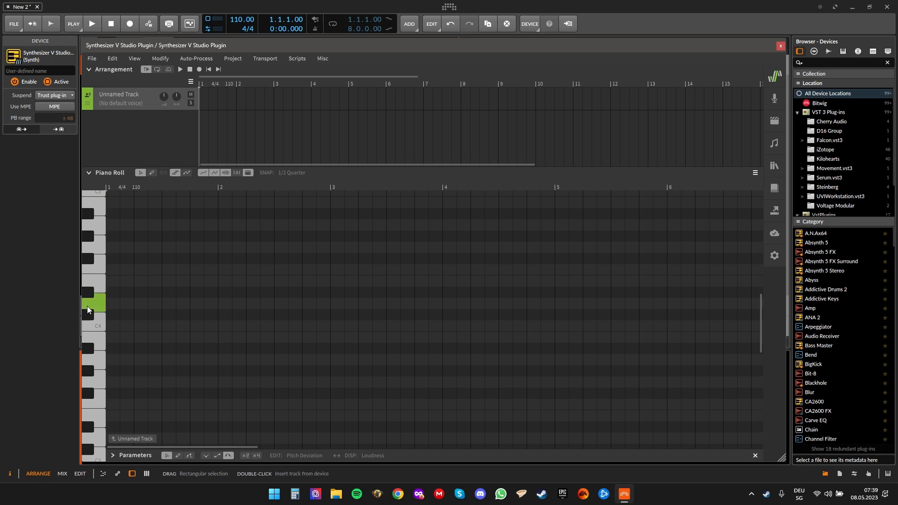
pyautogui.moveTo(96, 240); pyautogui.dragTo(91, 273)
pyautogui.moveTo(93, 314); pyautogui.dragTo(91, 276)
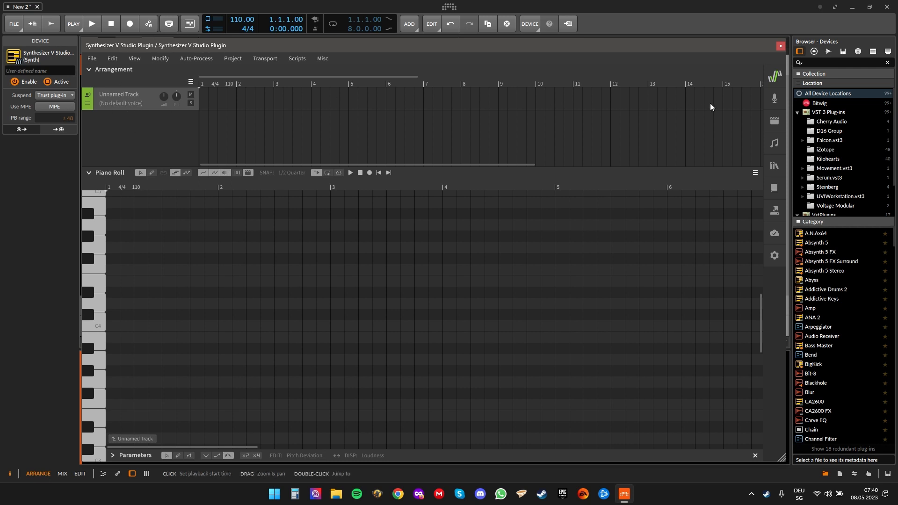
# Load the Saki AI voice on the unnamed track and examine the AI retakes, note properties and singing language options
pyautogui.click(122, 105)
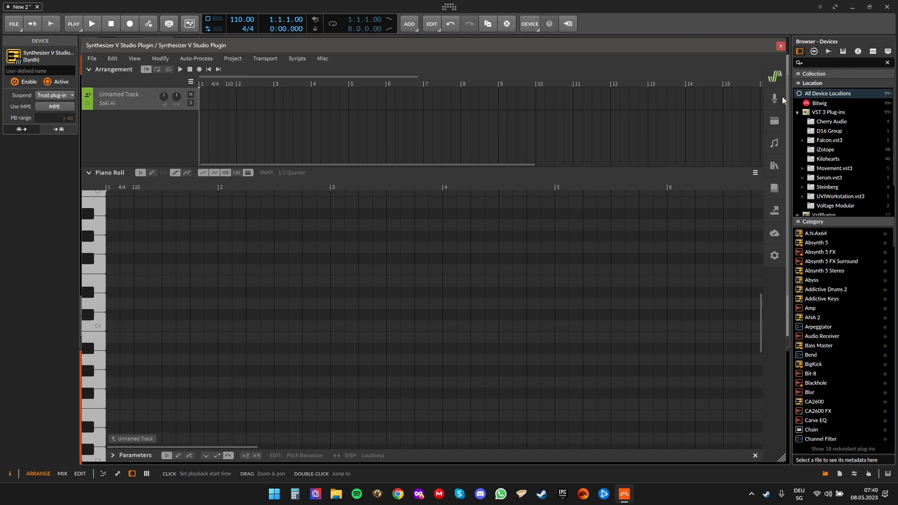
pyautogui.click(776, 121)
pyautogui.click(775, 121)
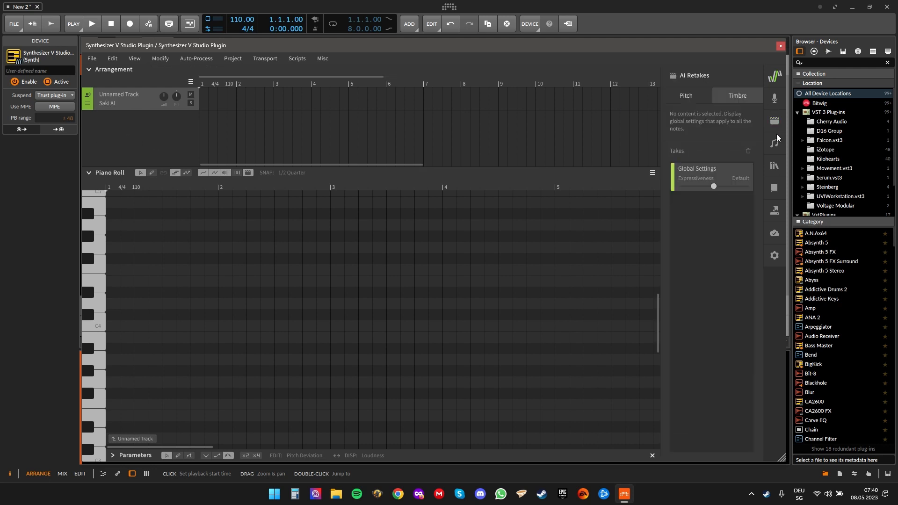
pyautogui.click(775, 144)
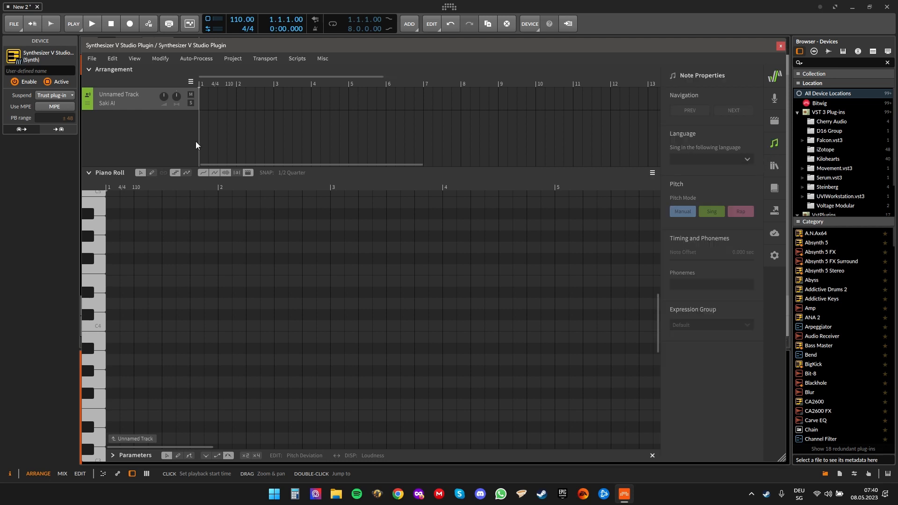
pyautogui.click(774, 99)
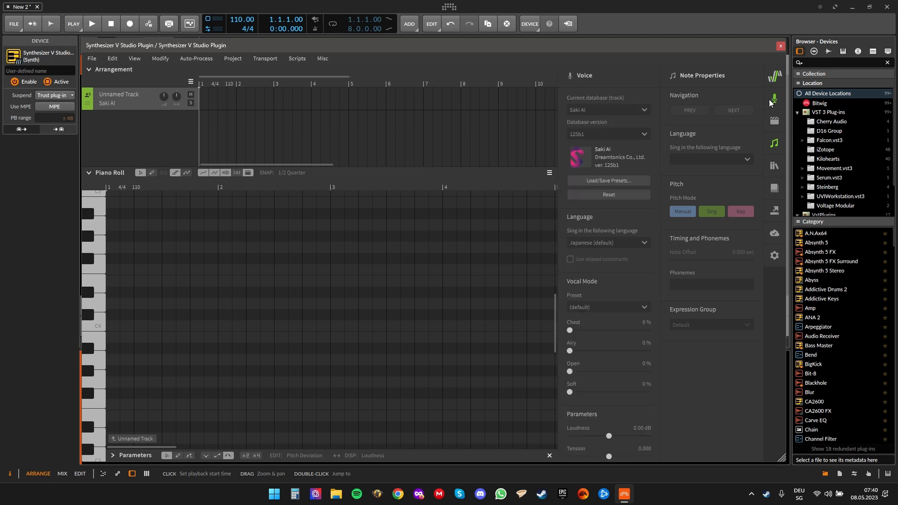
pyautogui.click(597, 242)
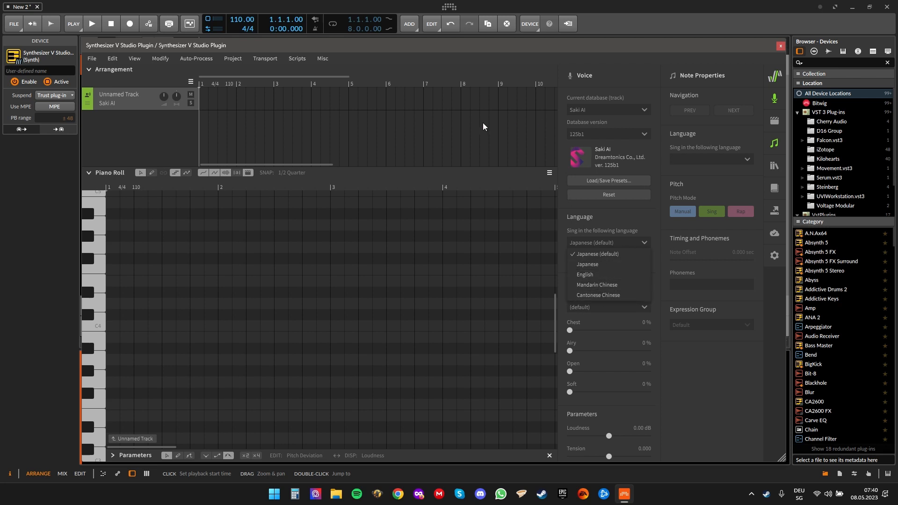
# Try the Kevin and Natalie voices on the track, settle on Kevin, and hide the voice and note property settings
pyautogui.click(109, 105)
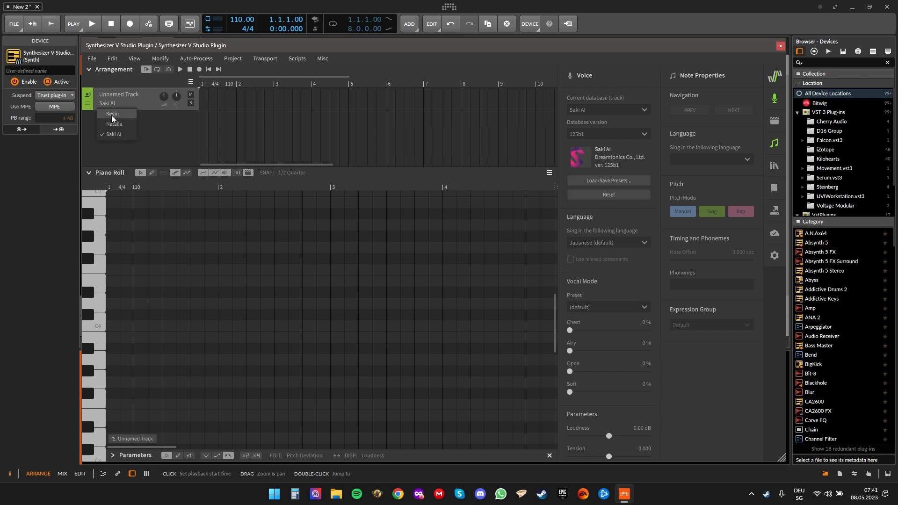
pyautogui.click(112, 114)
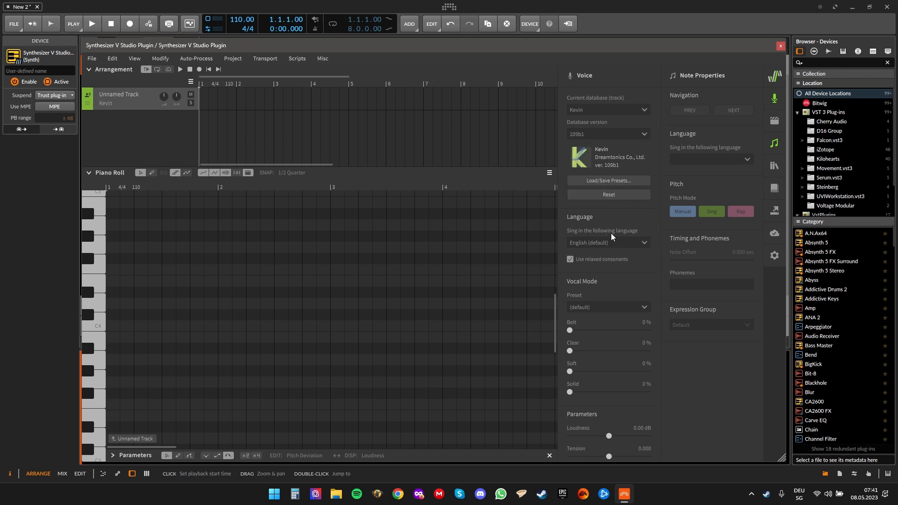
pyautogui.click(105, 103)
pyautogui.click(106, 122)
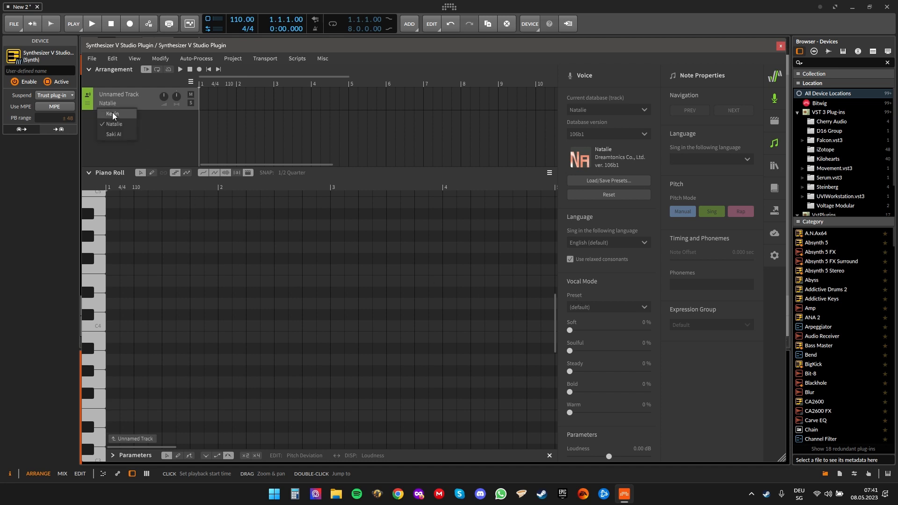
pyautogui.click(113, 114)
pyautogui.click(776, 98)
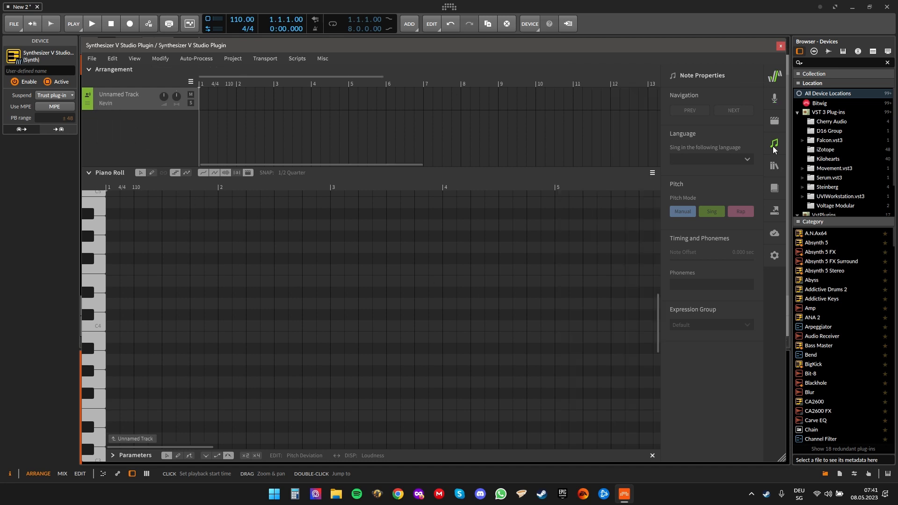
pyautogui.click(774, 146)
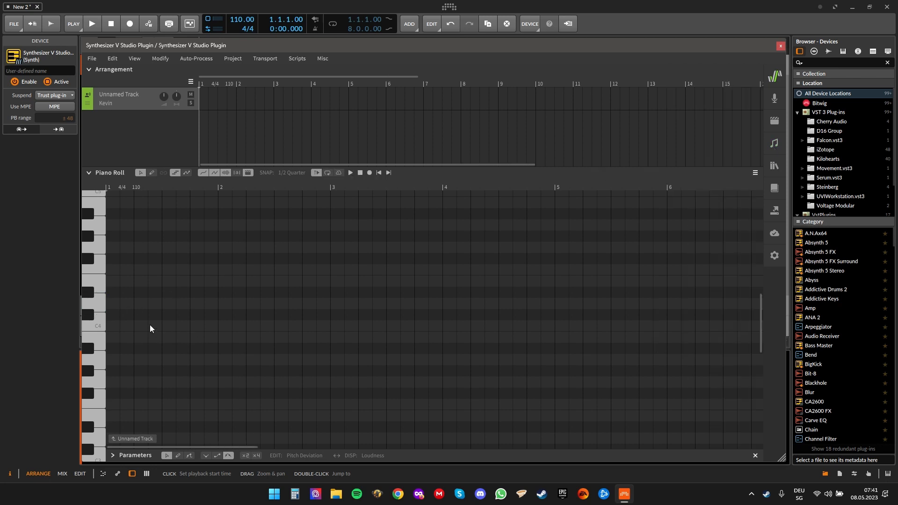
# Add a quarter note on D4 at the start of bar 1 in the piano roll and play it
pyautogui.doubleClick(113, 306)
pyautogui.press('Left')
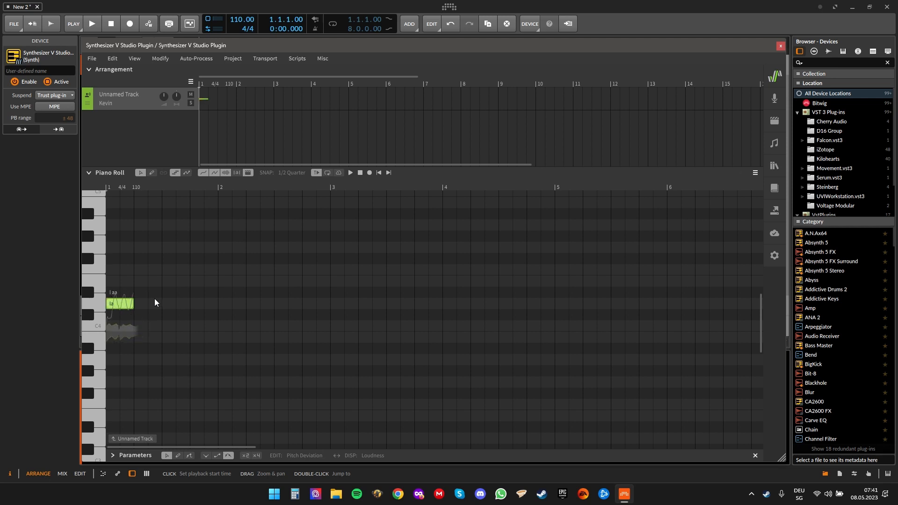
pyautogui.press('space')
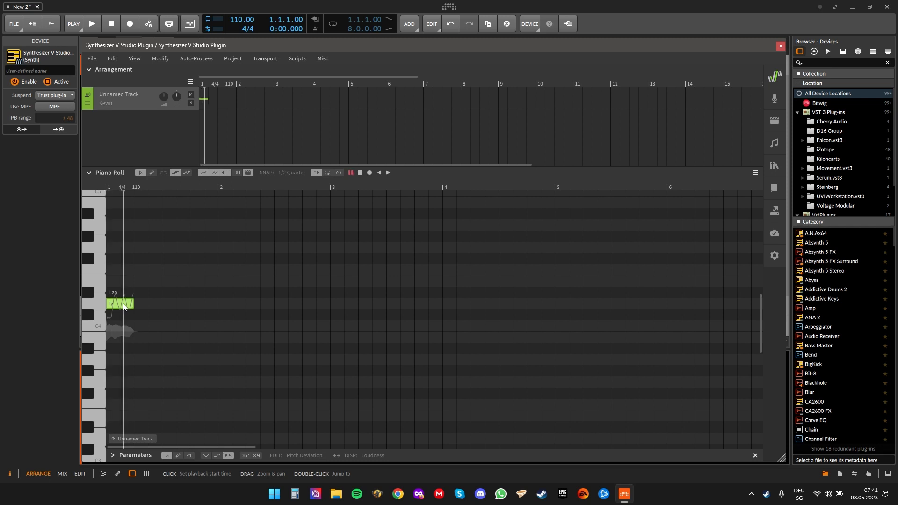
pyautogui.click(109, 184)
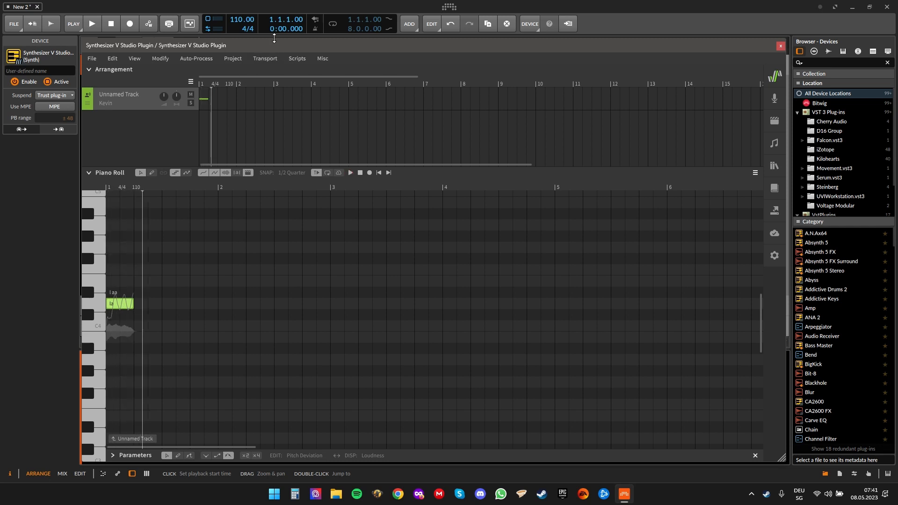
# Move the plug-in window down to expose the host's timeline, and lengthen the D4 note to one full bar
pyautogui.moveTo(274, 38); pyautogui.dragTo(274, 61)
pyautogui.click(187, 44)
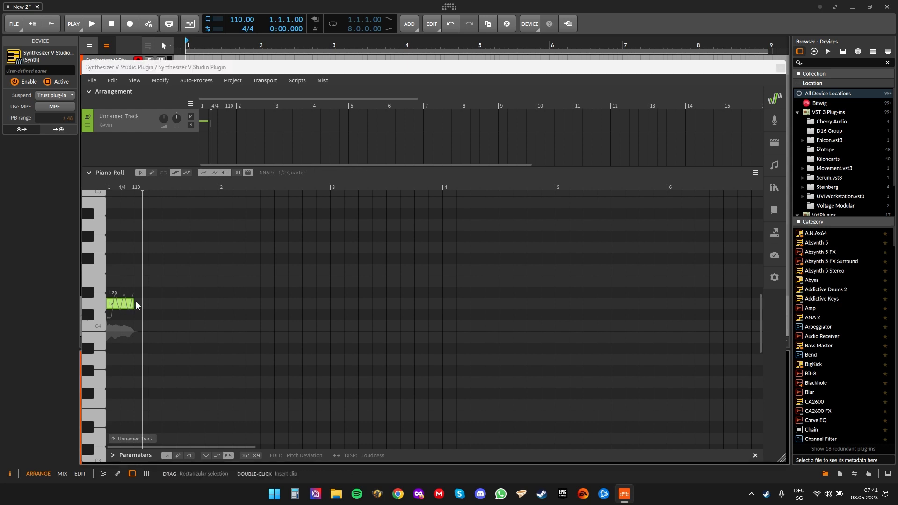
pyautogui.moveTo(135, 304); pyautogui.dragTo(210, 309)
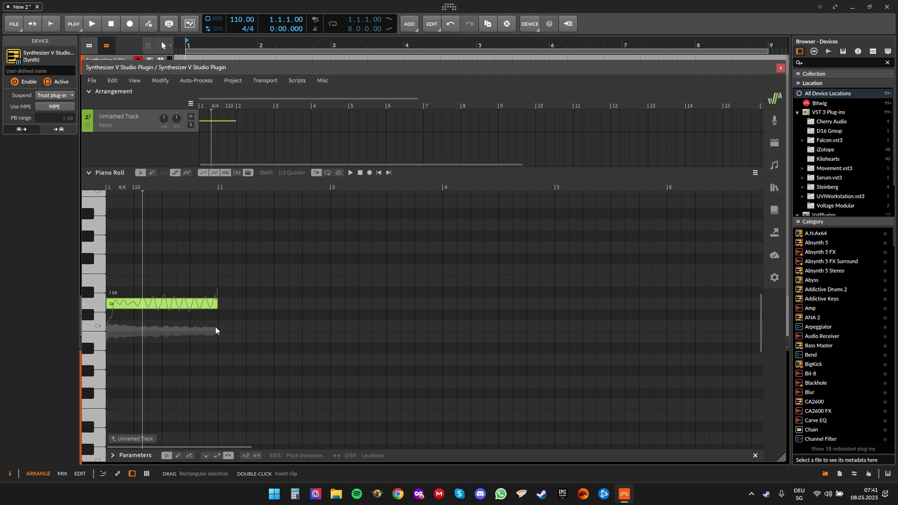
# Play the D4 note from bar 1 with the plug-in's own transport, and again from the start of the host timeline
pyautogui.click(107, 186)
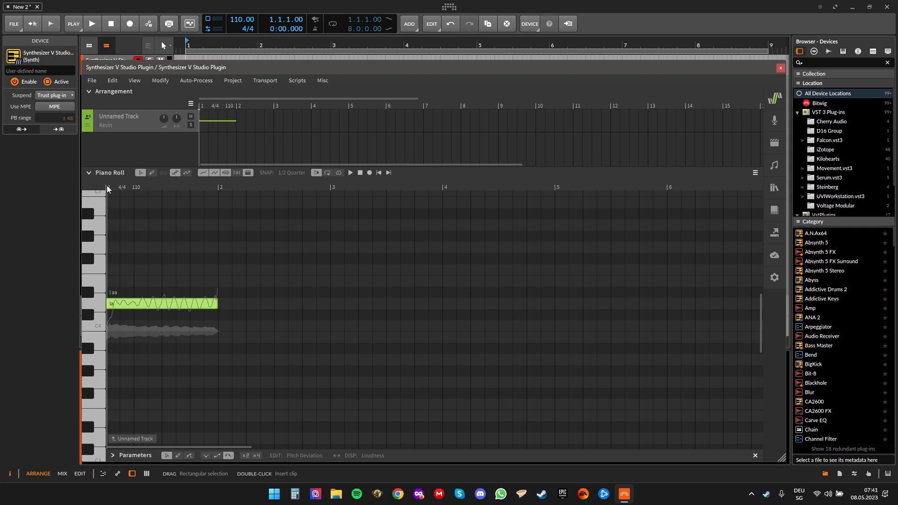
pyautogui.press('space')
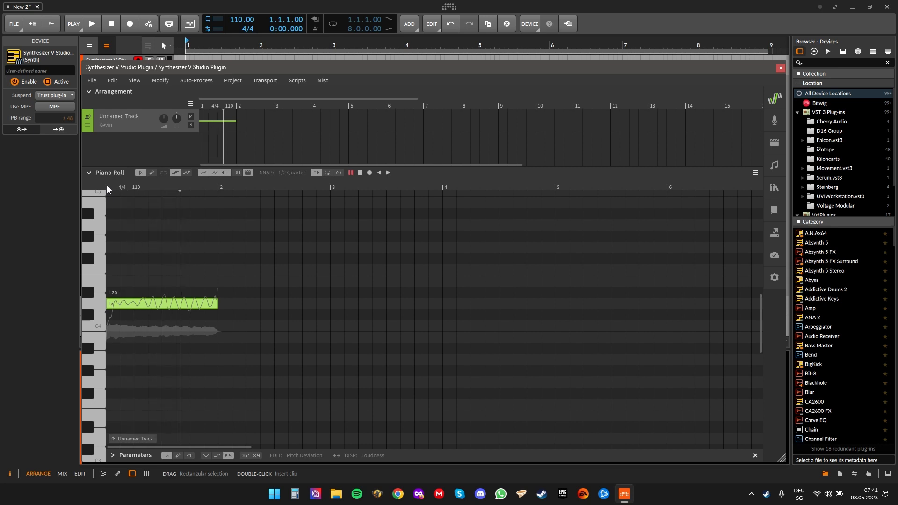
pyautogui.press('space')
pyautogui.click(188, 45)
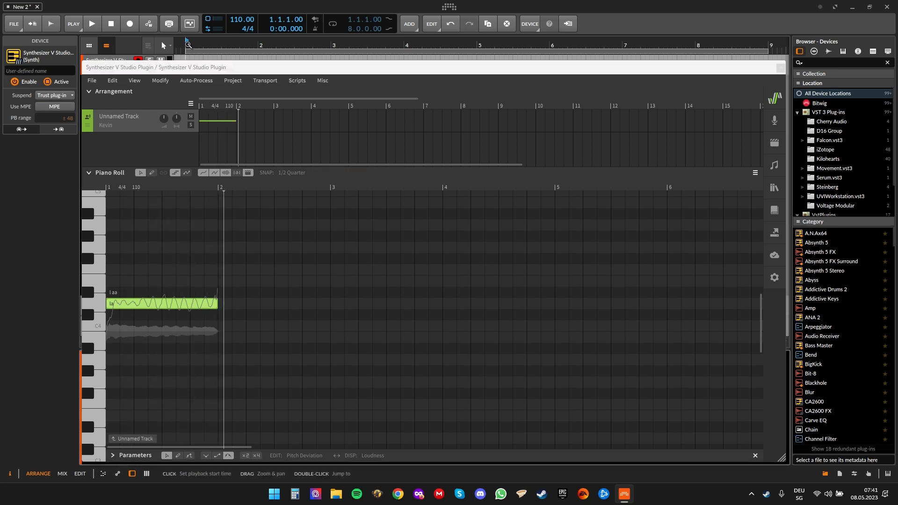
pyautogui.press('space')
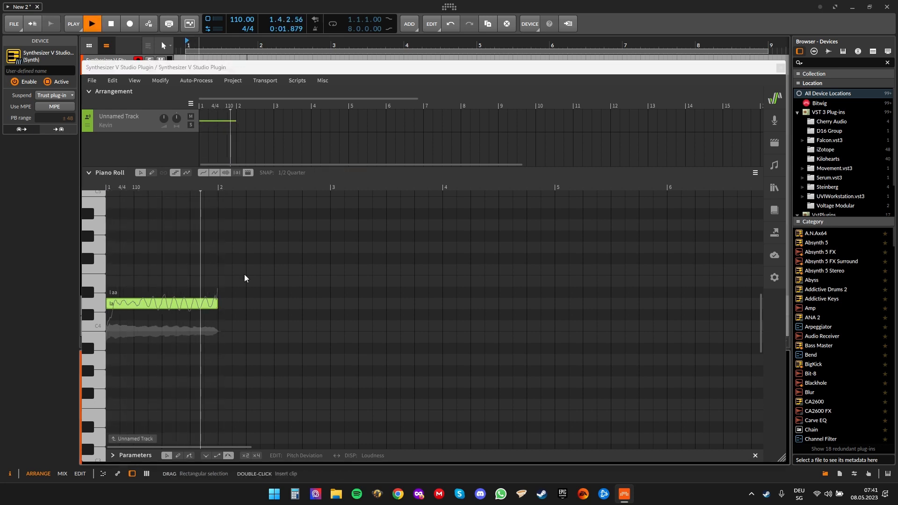
pyautogui.press('space')
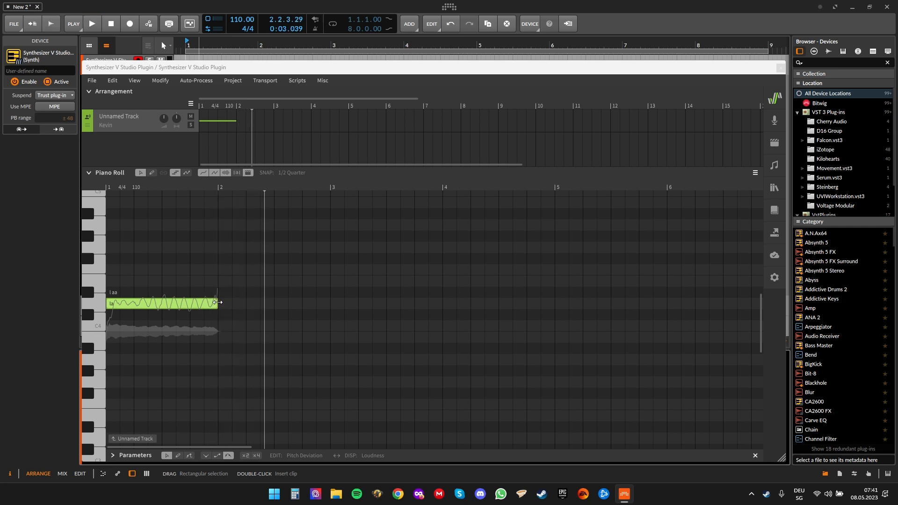
# Shorten the D4 note to half a bar and draw consecutive half-bar notes on G4 and C4 after it
pyautogui.moveTo(217, 302); pyautogui.dragTo(162, 302)
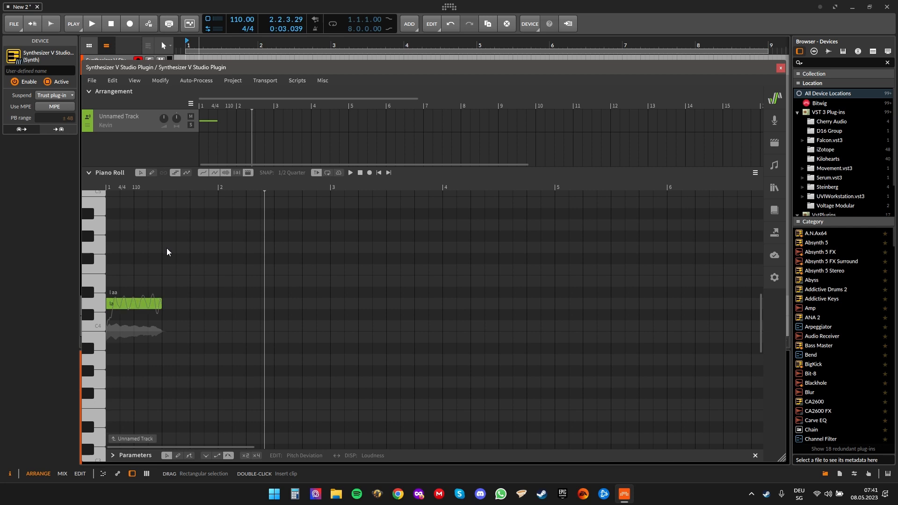
pyautogui.moveTo(167, 248); pyautogui.dragTo(206, 251)
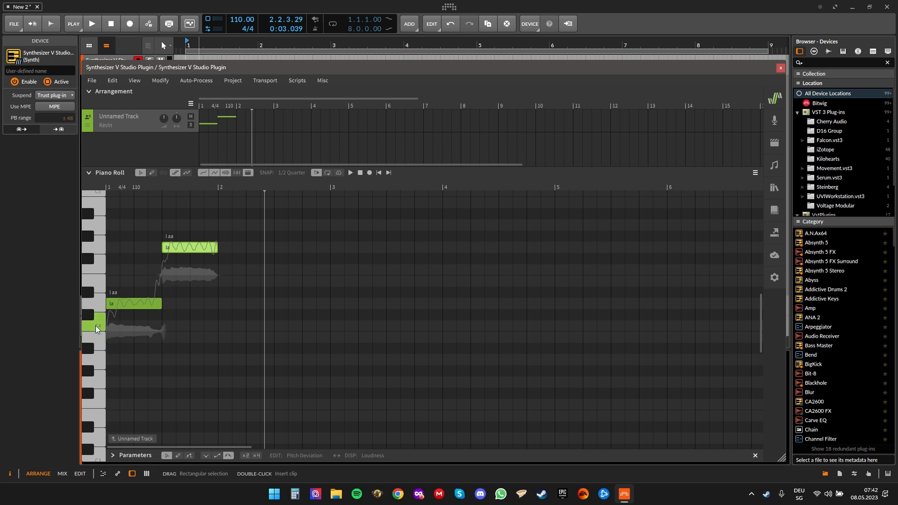
pyautogui.moveTo(222, 322); pyautogui.dragTo(270, 326)
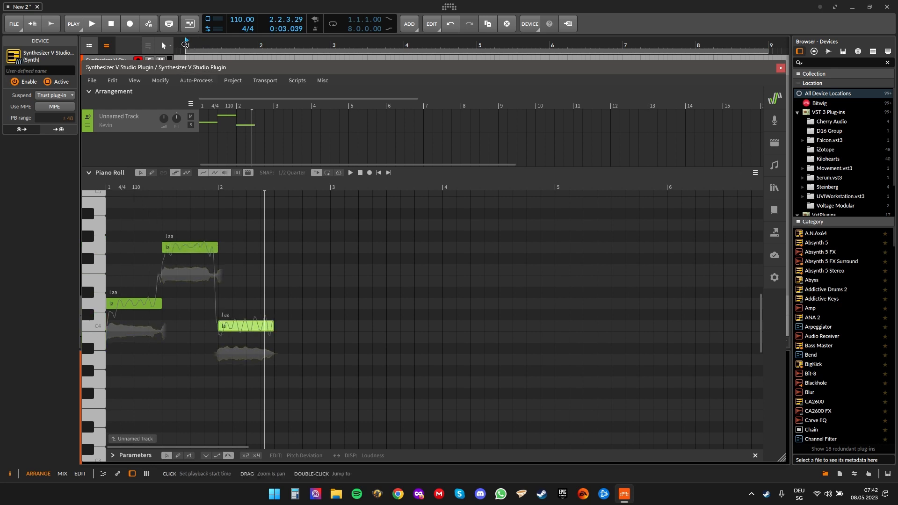
# Play the three-note melody from the start of the host timeline and stop playback
pyautogui.click(185, 44)
pyautogui.press('space')
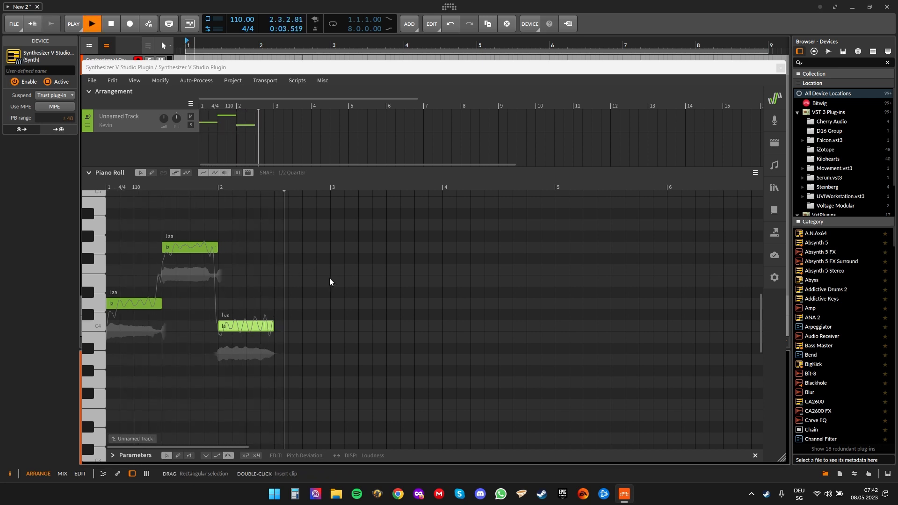
pyautogui.press('space')
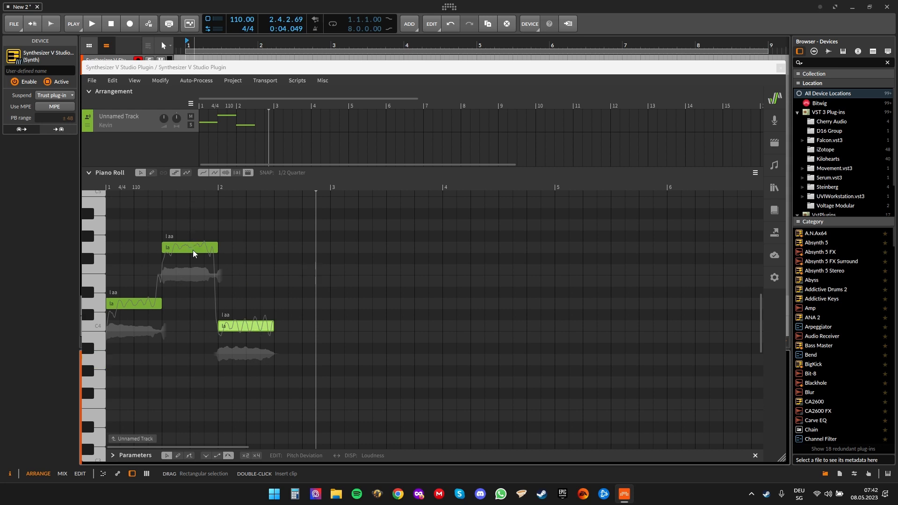
# Set the lyrics of the three notes to "I'm", "Keh" and "win", and play the phrase from the start of the host timeline
pyautogui.click(138, 302)
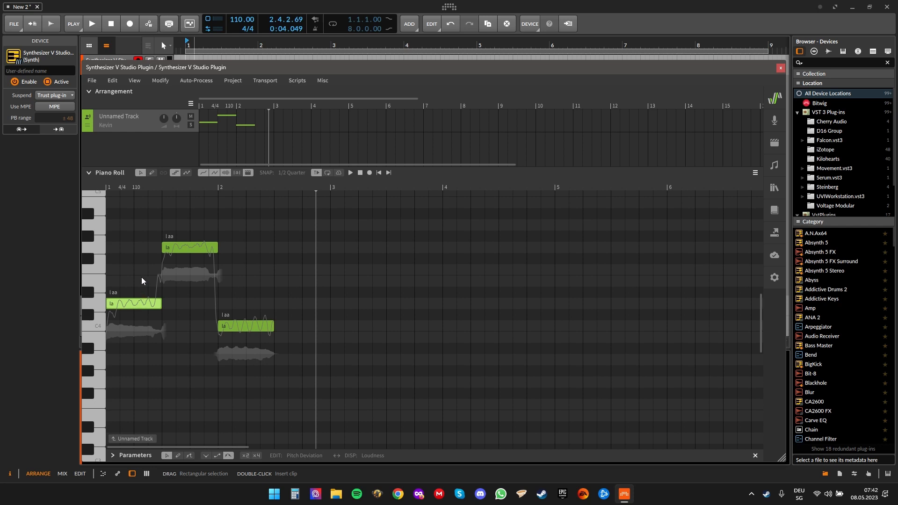
pyautogui.doubleClick(118, 302)
pyautogui.write("I'm")
pyautogui.press('Tab')
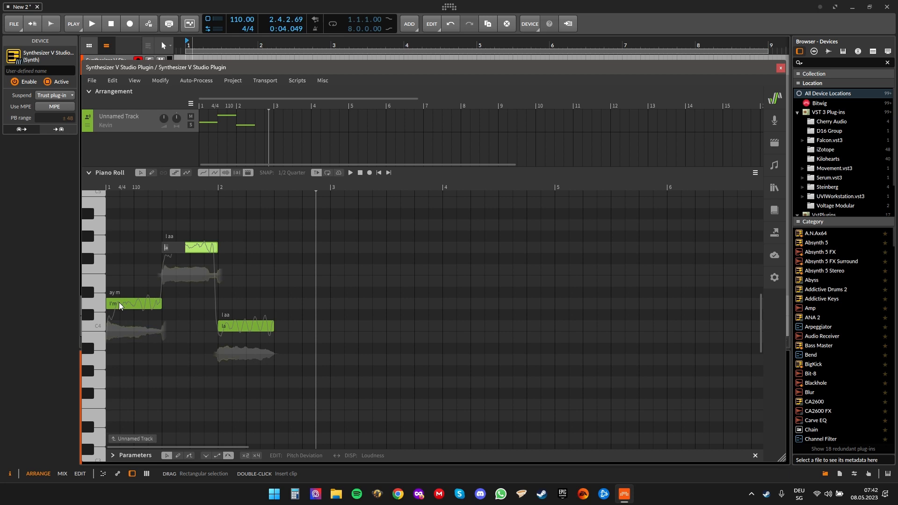
pyautogui.write('Keh')
pyautogui.press('Tab')
pyautogui.write('win')
pyautogui.press('Return')
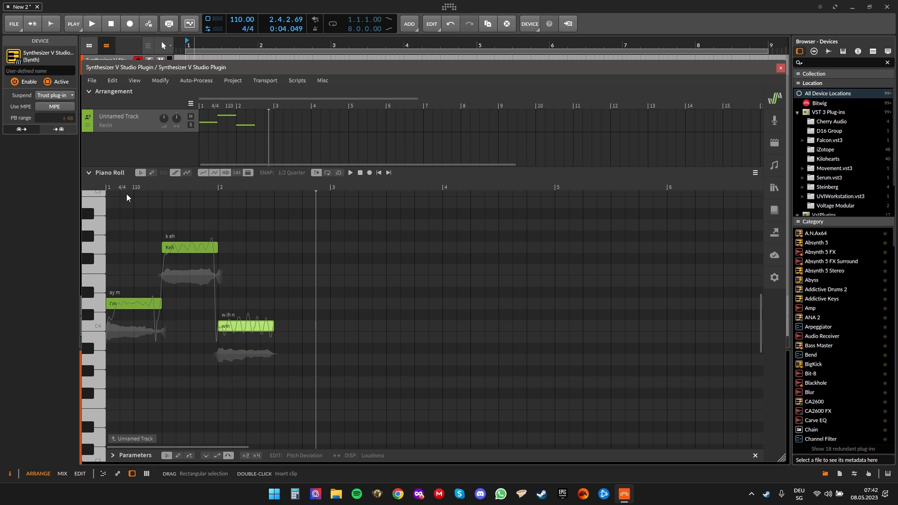
pyautogui.click(186, 43)
pyautogui.press('space')
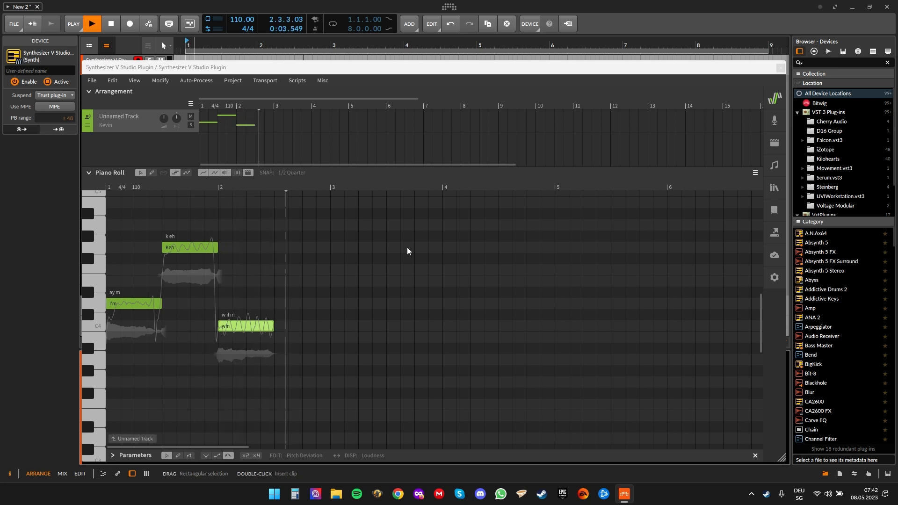
# Stop playback, clear the note selection and return the host playhead to the start of the timeline
pyautogui.press('space')
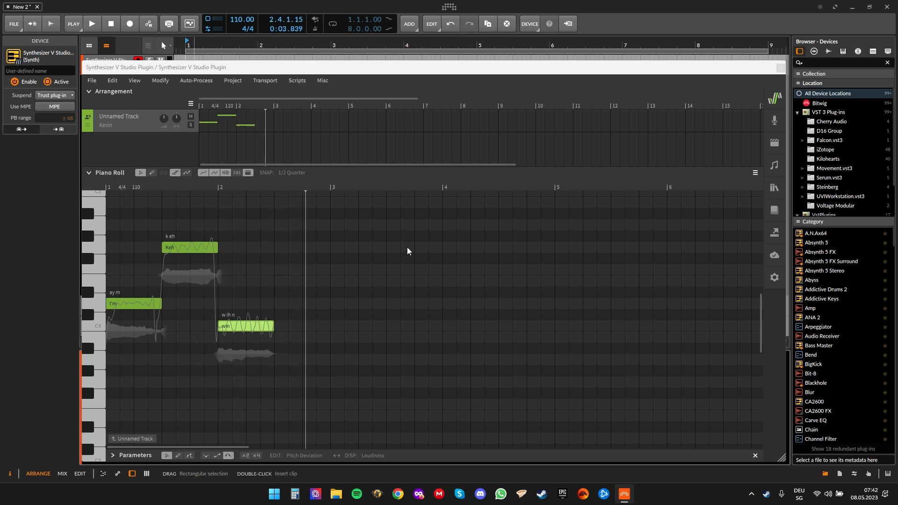
pyautogui.click(177, 247)
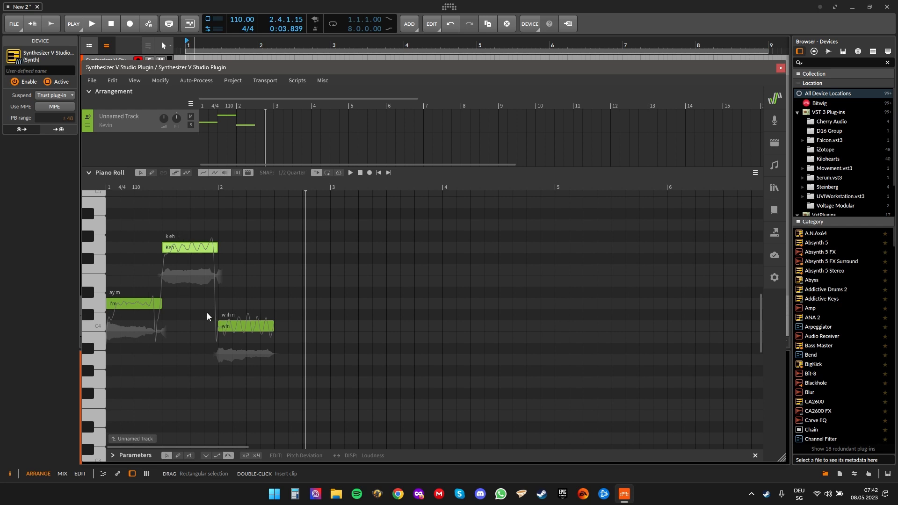
pyautogui.moveTo(206, 309); pyautogui.dragTo(308, 351)
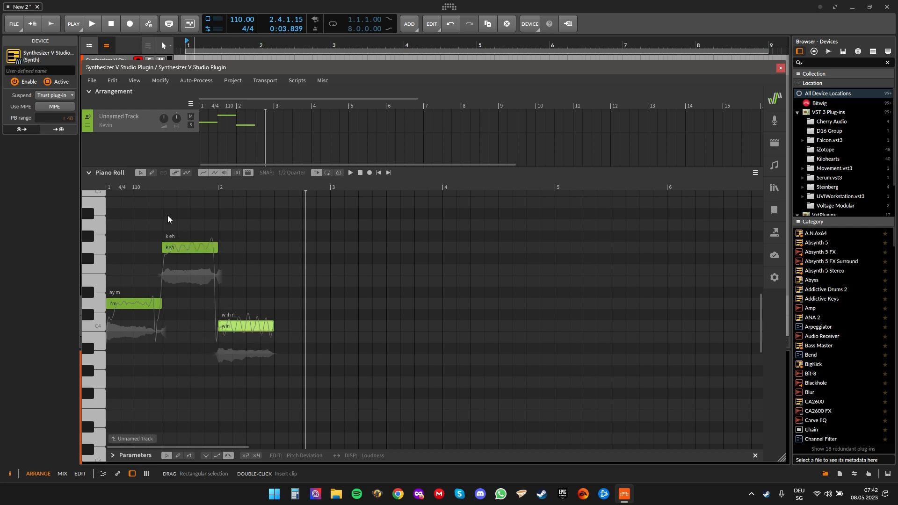
pyautogui.click(142, 222)
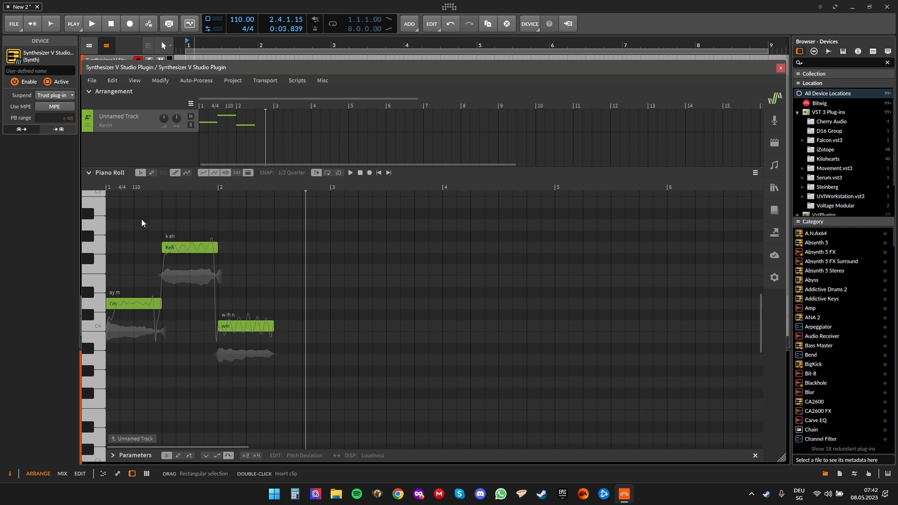
pyautogui.click(188, 46)
pyautogui.moveTo(189, 46); pyautogui.dragTo(190, 47)
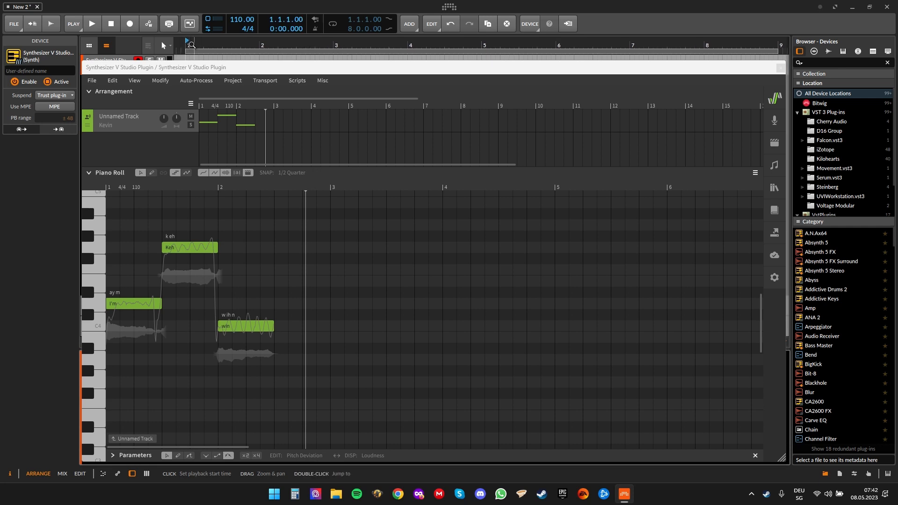
# Try the whole word "Kevin" as the lyric of the G4 note and delete the "win" note on C4
pyautogui.click(238, 326)
pyautogui.doubleClick(186, 248)
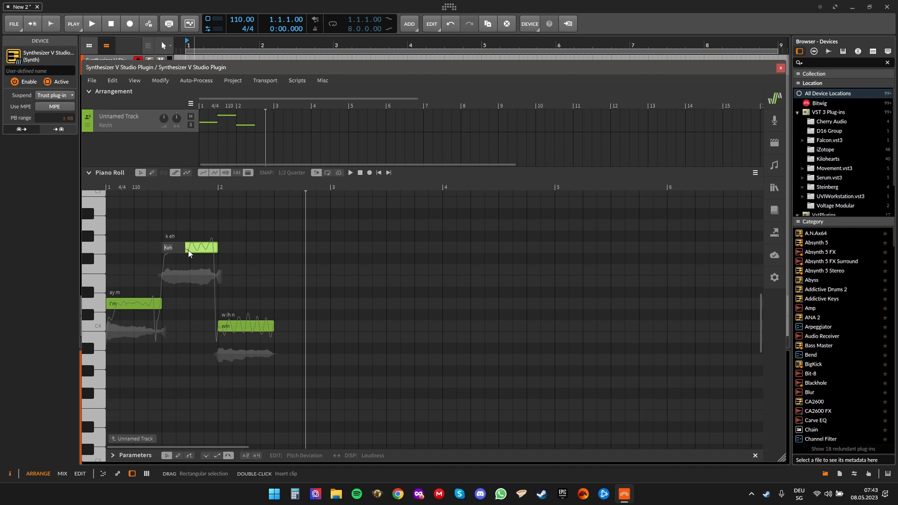
pyautogui.write('Kevin')
pyautogui.press('Return')
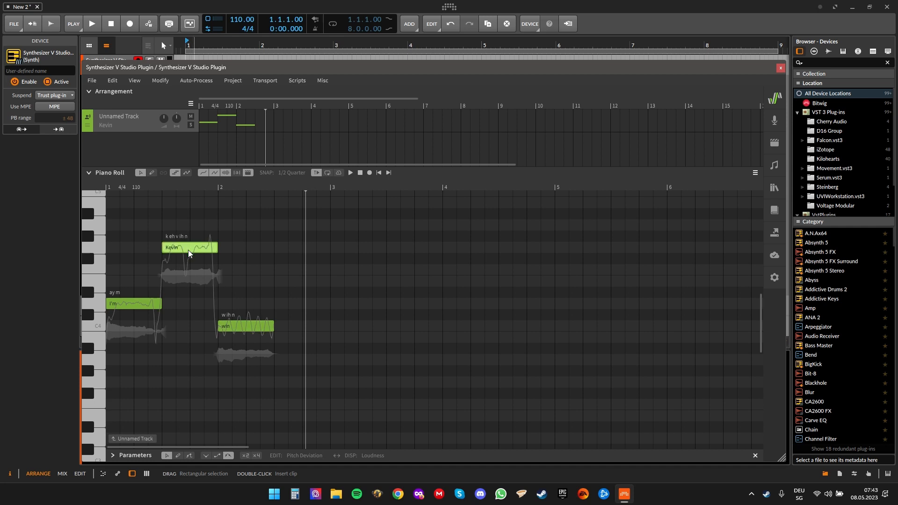
pyautogui.click(240, 326)
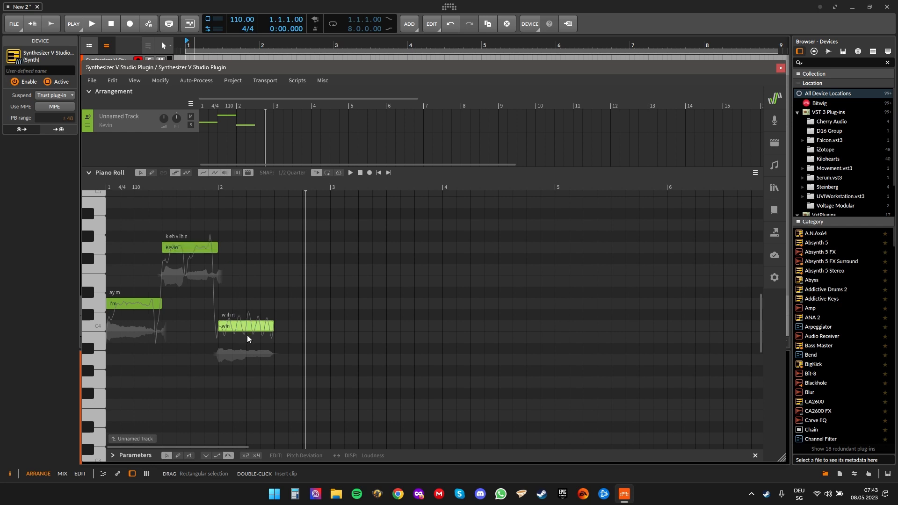
pyautogui.press('Delete')
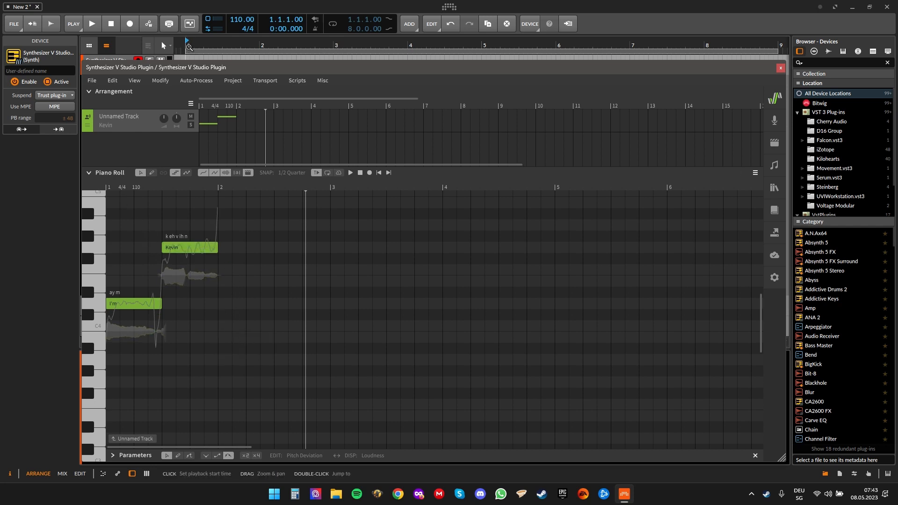
# Play the two-note phrase from the start of the host timeline and stop playback
pyautogui.click(204, 44)
pyautogui.press('space')
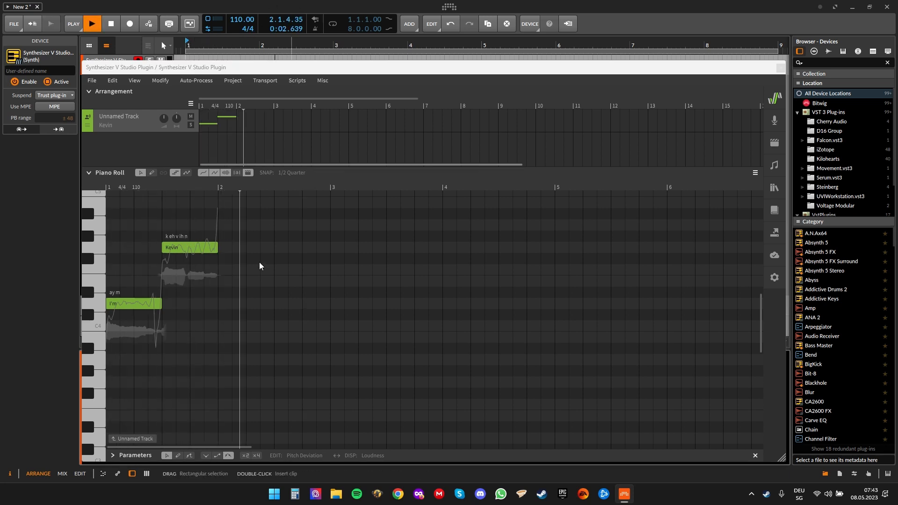
pyautogui.press('space')
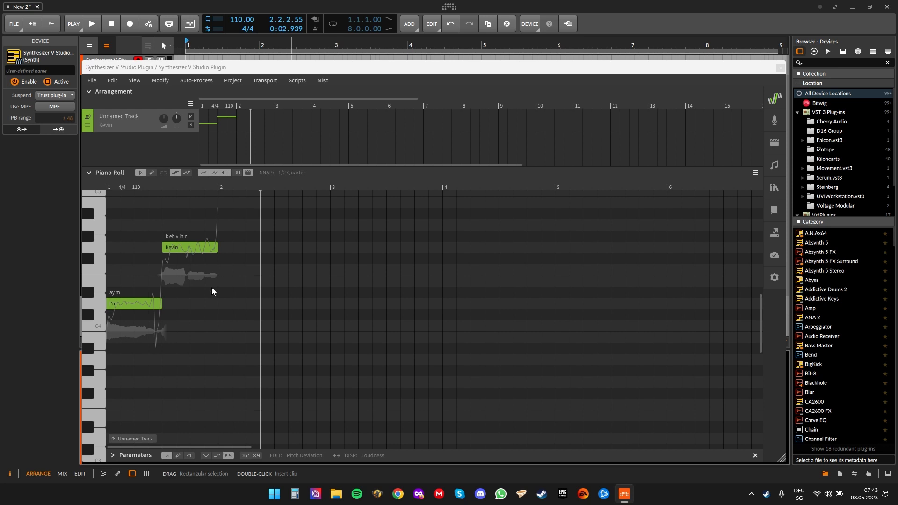
# Redraw the half-bar C4 note at bar 2 and set the lyrics of the last two notes to "Keh" and "win"
pyautogui.click(225, 325)
pyautogui.moveTo(232, 326)
pyautogui.mouseDown()
pyautogui.moveTo(271, 328)
pyautogui.moveTo(254, 325)
pyautogui.mouseUp()
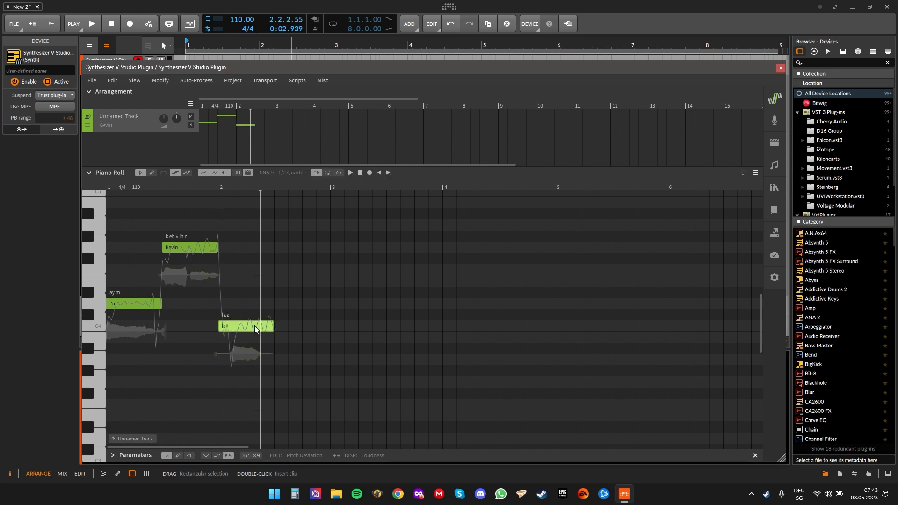
pyautogui.doubleClick(179, 249)
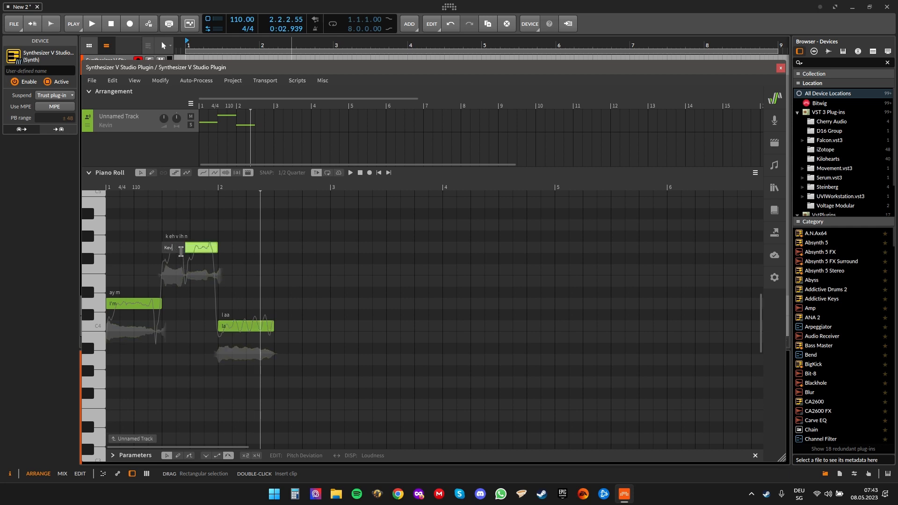
pyautogui.press('BackSpace')
pyautogui.write('h')
pyautogui.doubleClick(235, 330)
pyautogui.write('wi')
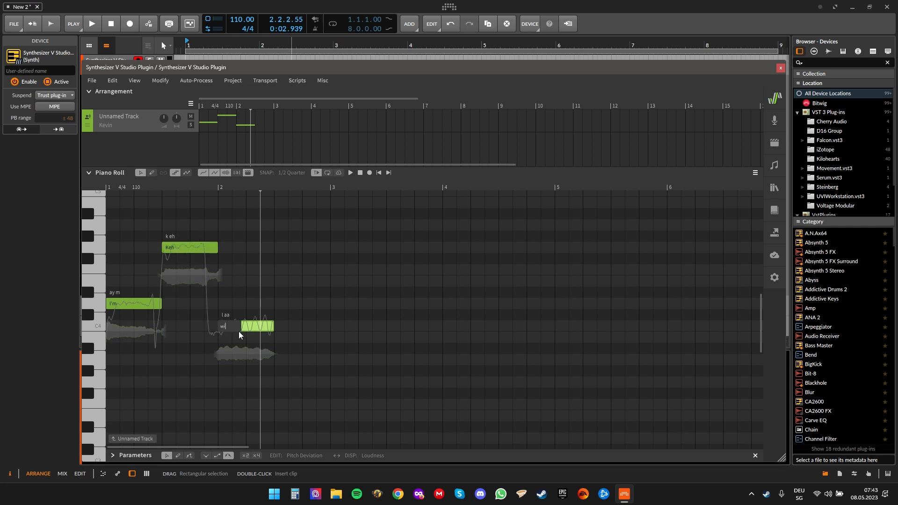
pyautogui.write('n')
pyautogui.press('Return')
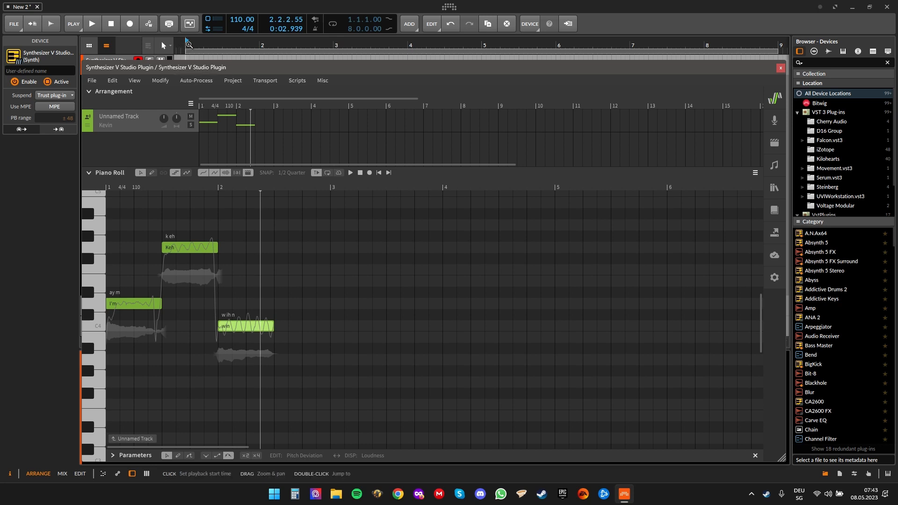
# Play the three-note phrase again from the start of the host timeline
pyautogui.click(92, 23)
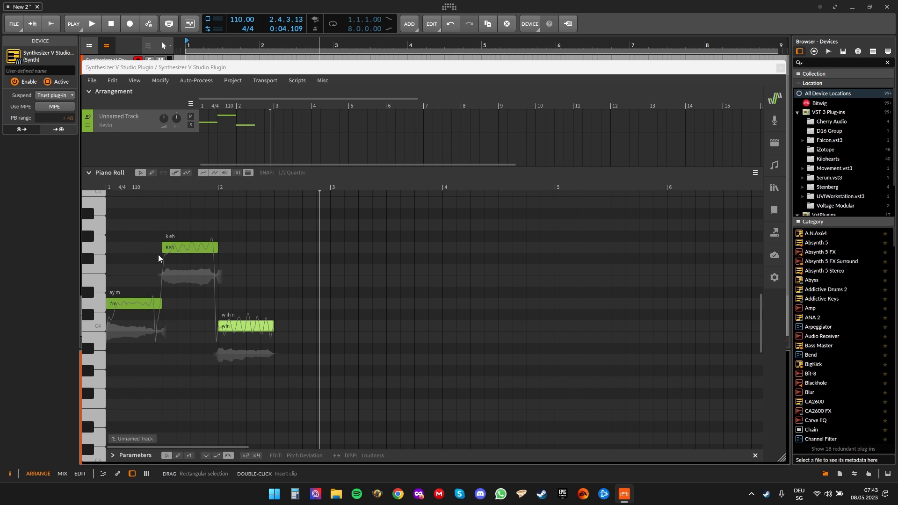
pyautogui.moveTo(161, 233); pyautogui.dragTo(251, 377)
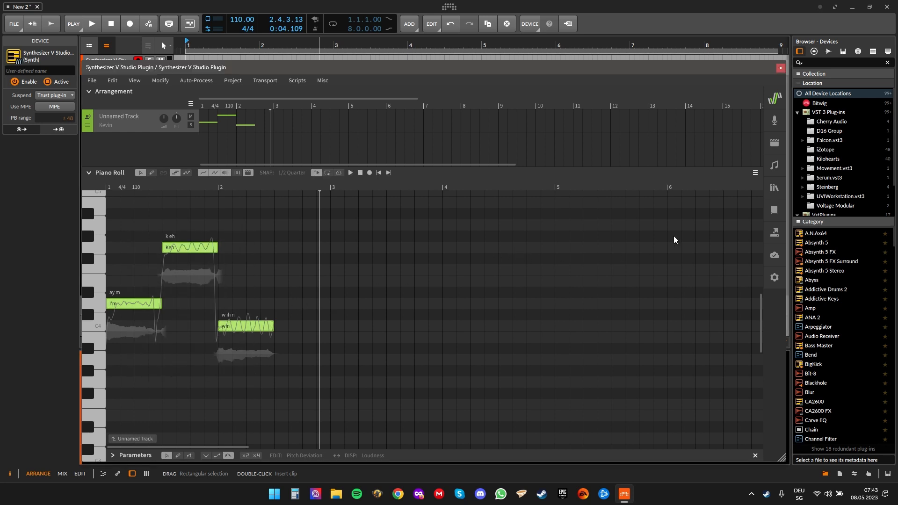
pyautogui.click(272, 290)
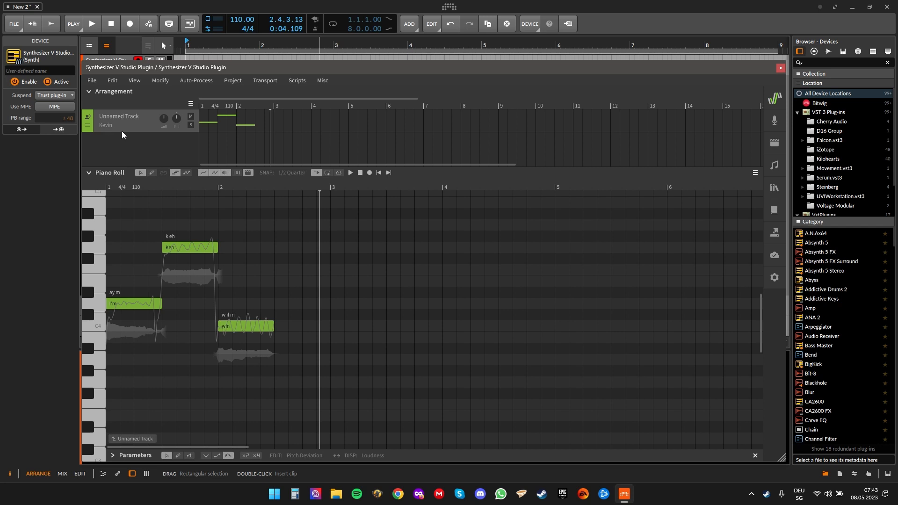
# Create a second vocal track in the plug-in's arrangement and assign it the Natalie voice
pyautogui.rightClick(155, 139)
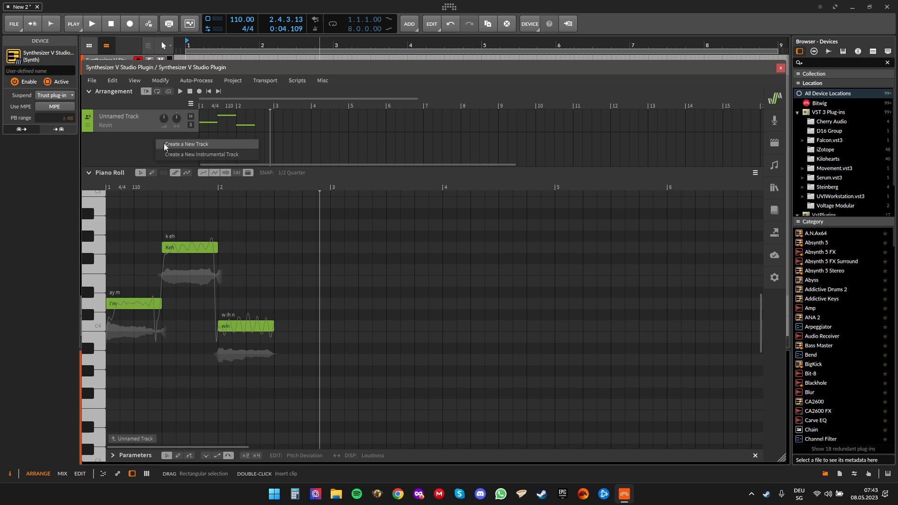
pyautogui.click(164, 144)
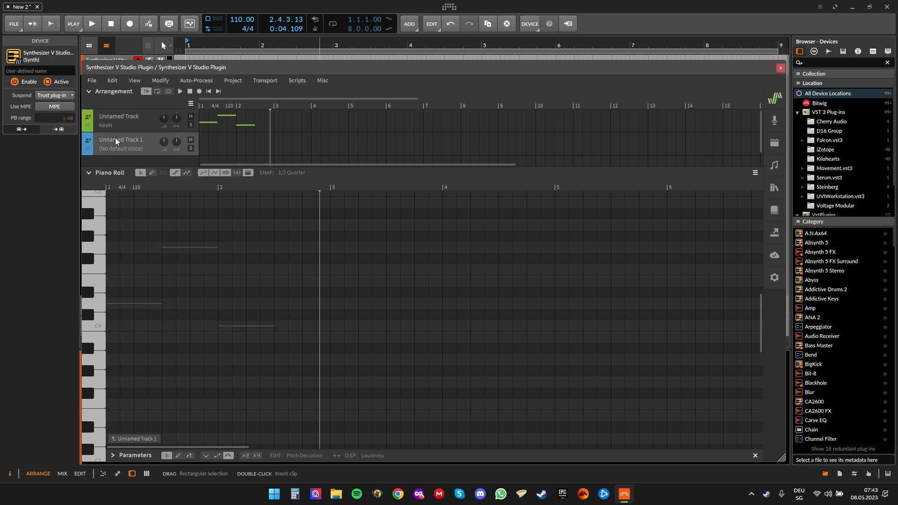
pyautogui.click(121, 148)
pyautogui.click(105, 145)
pyautogui.click(105, 169)
pyautogui.click(107, 149)
pyautogui.click(107, 171)
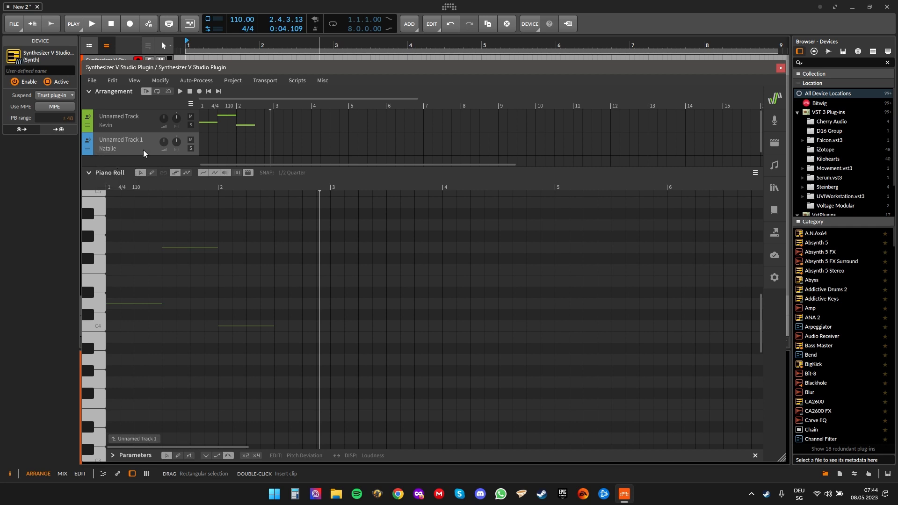
# Copy the three notes from the first track and paste them at the start of the Natalie track
pyautogui.click(148, 121)
pyautogui.moveTo(248, 363); pyautogui.dragTo(128, 219)
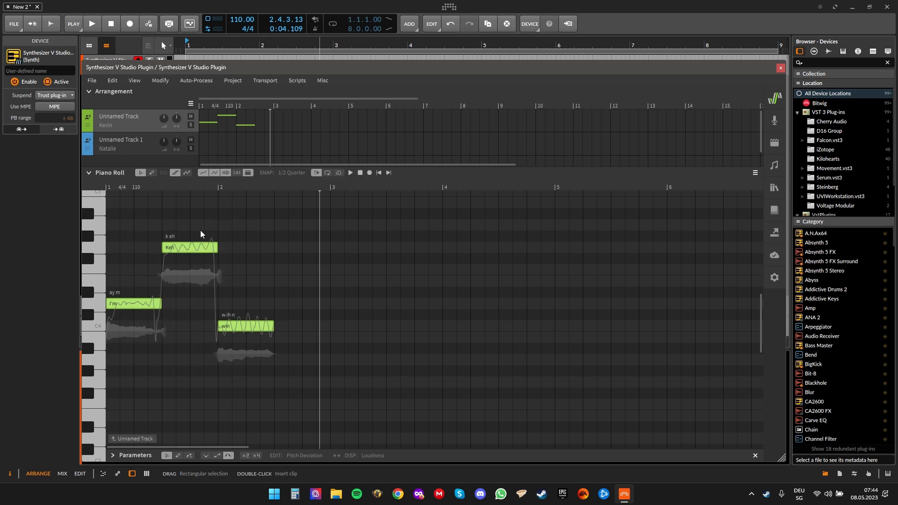
pyautogui.click(146, 143)
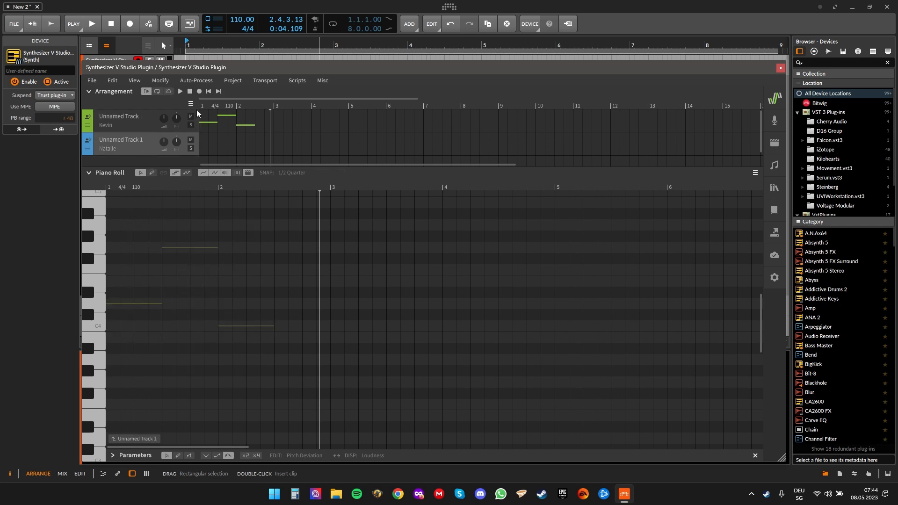
pyautogui.click(207, 91)
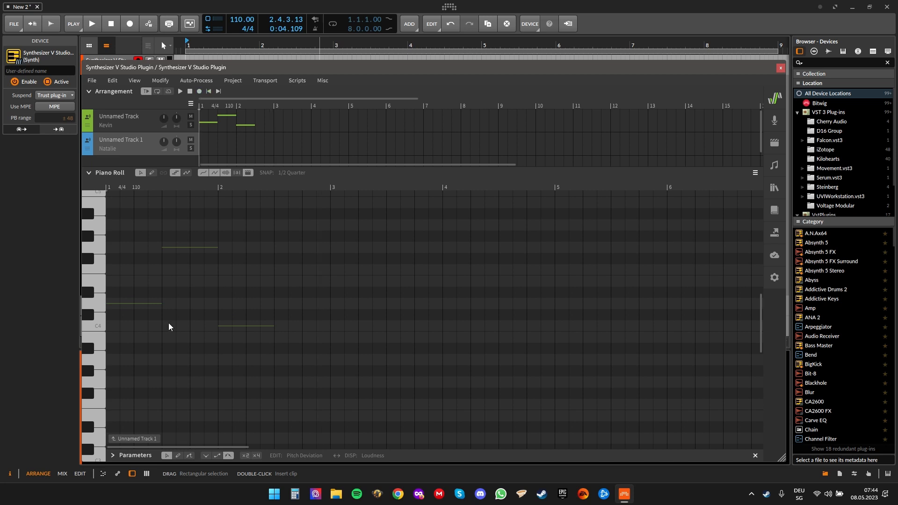
pyautogui.click(110, 268)
pyautogui.hotkey('ctrl', 'v')
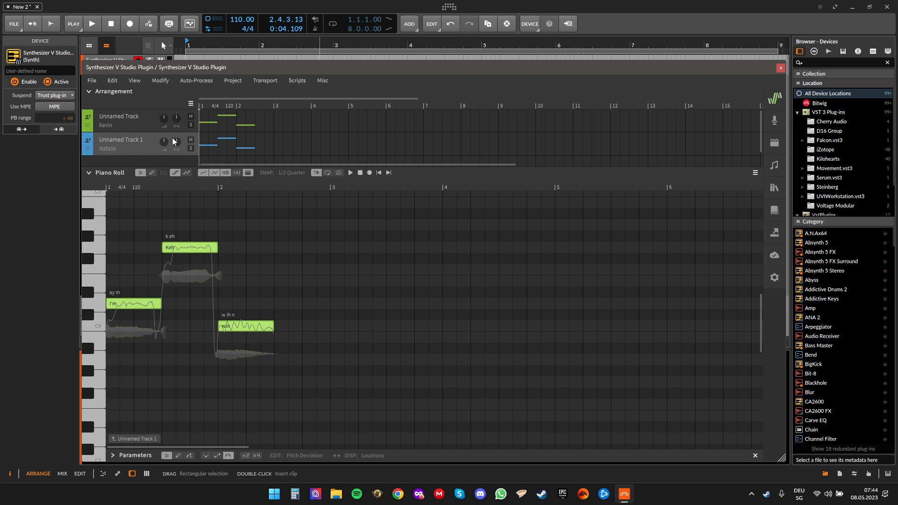
# Solo the Natalie track and play its phrase with the plug-in's own transport
pyautogui.click(191, 151)
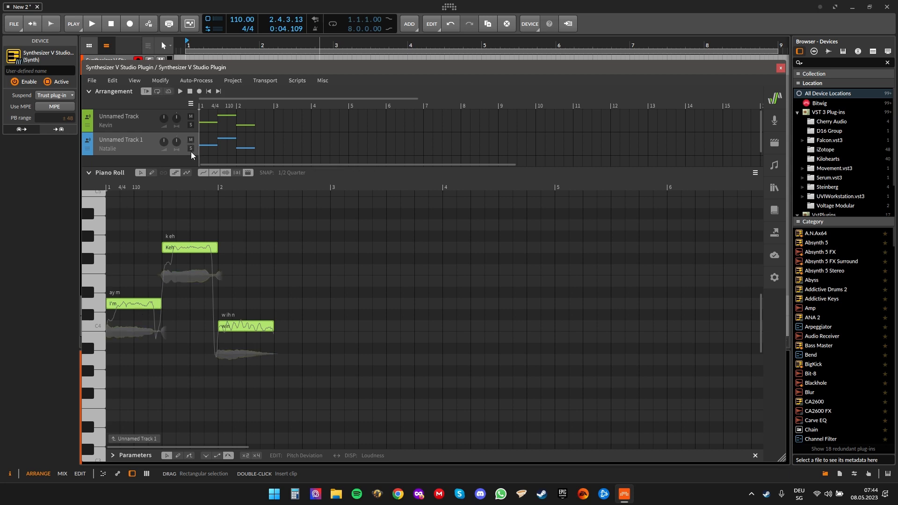
pyautogui.click(191, 149)
pyautogui.press('space')
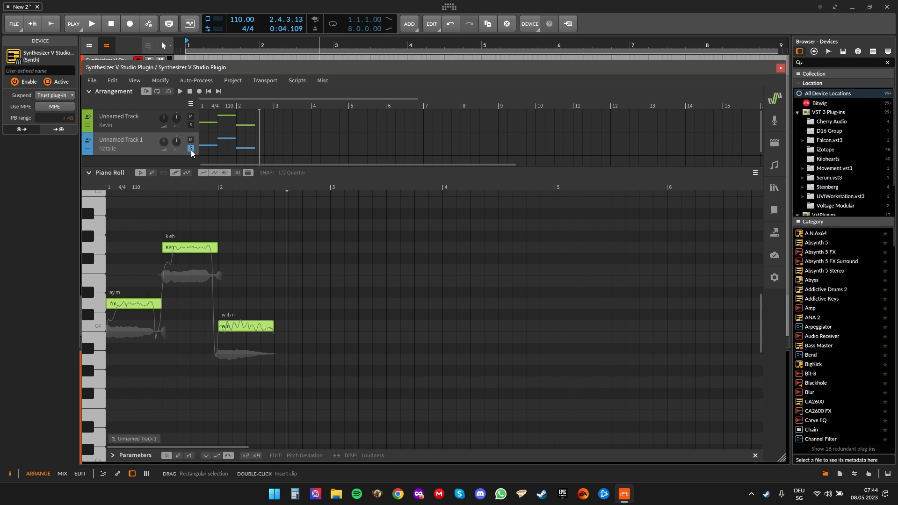
# Move the Natalie track's three notes down four semitones and play both tracks together from the start of the host timeline
pyautogui.moveTo(125, 305); pyautogui.dragTo(128, 351)
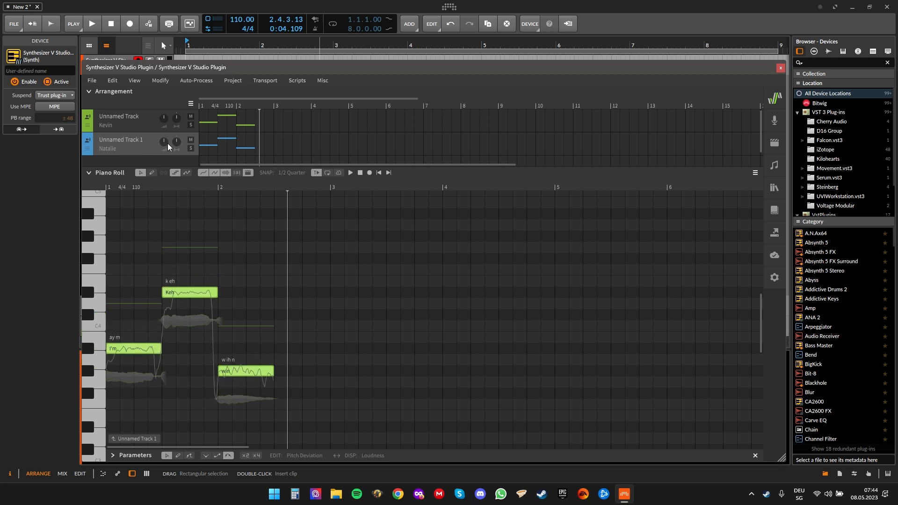
pyautogui.click(186, 46)
pyautogui.press('space')
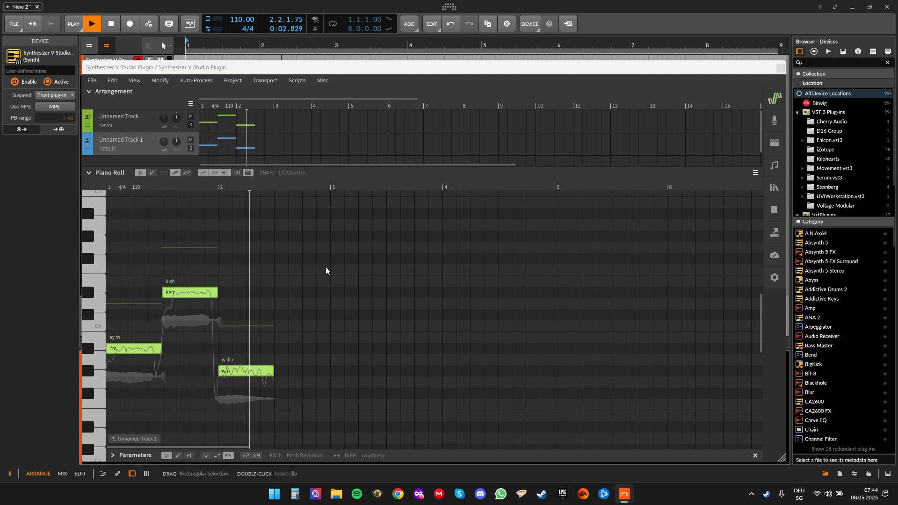
pyautogui.press('space')
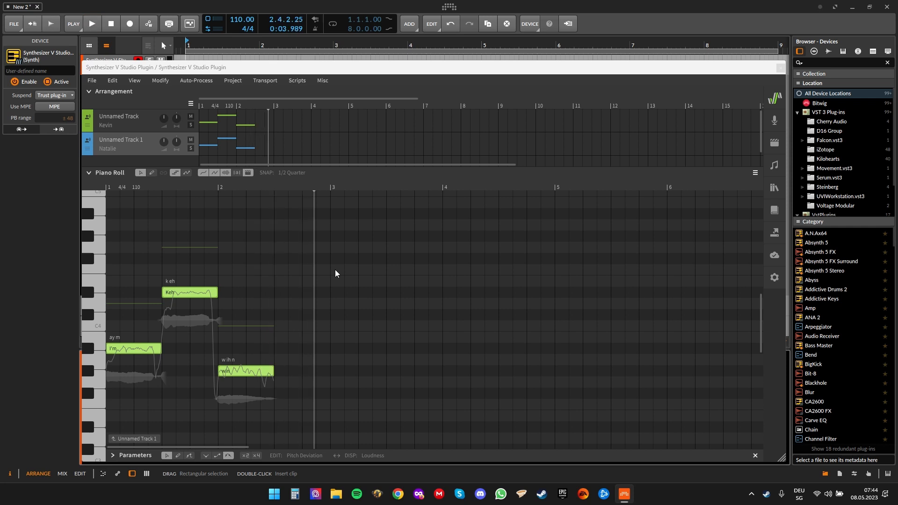
# Look over the two tracks in the arrangement and show the first track's notes in the piano roll
pyautogui.scroll(-1, 139, 133)
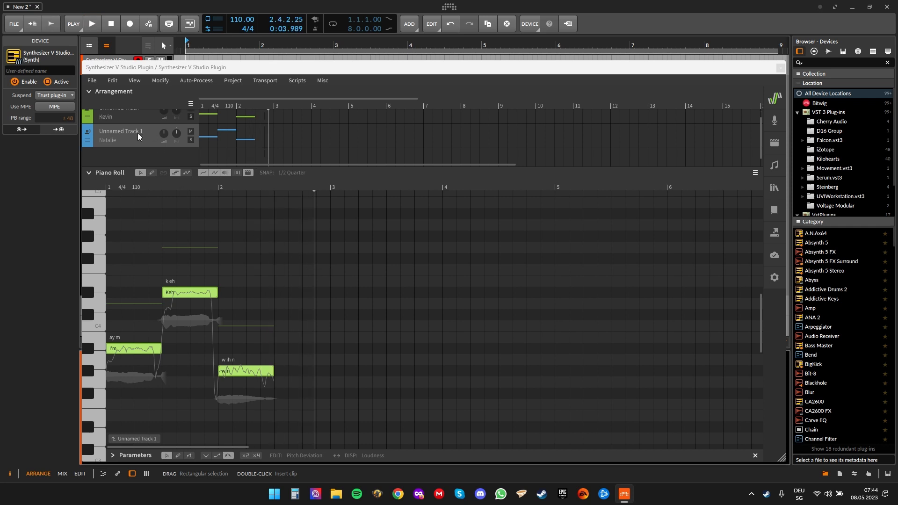
pyautogui.scroll(1, 133, 133)
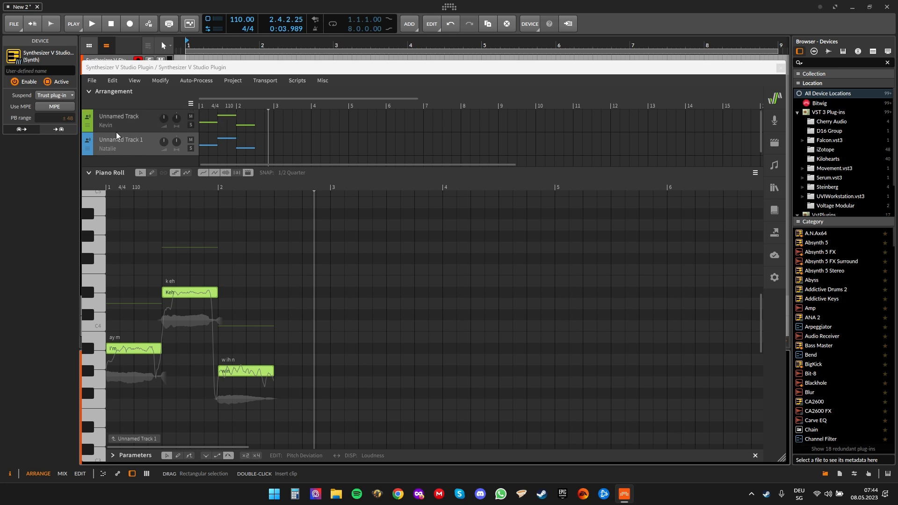
pyautogui.click(118, 141)
pyautogui.click(117, 141)
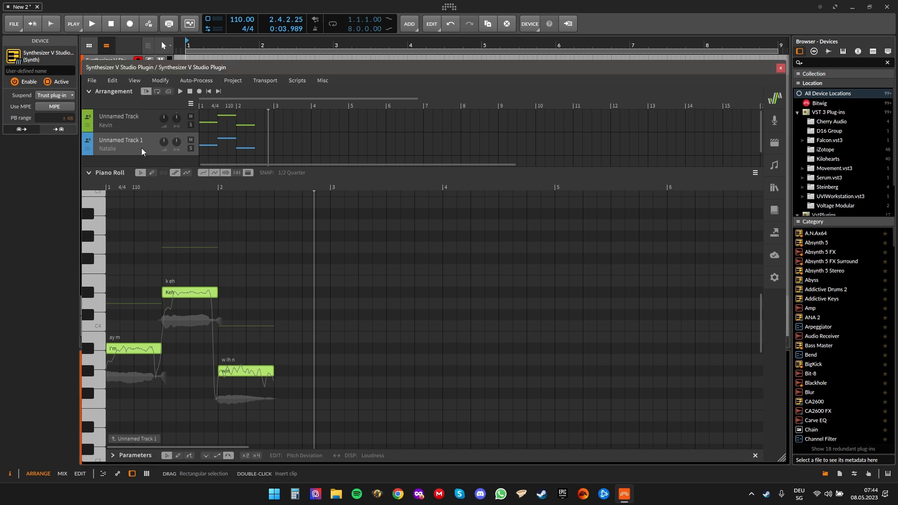
pyautogui.scroll(-1, 116, 144)
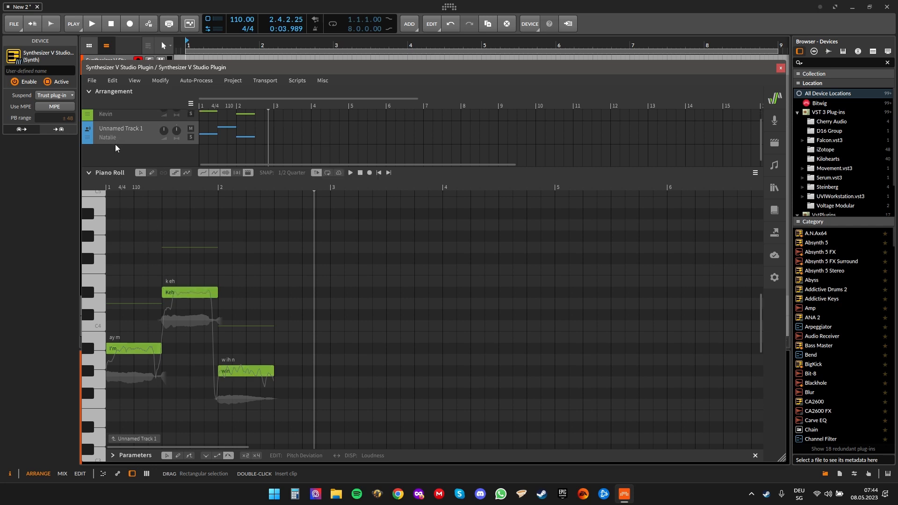
pyautogui.click(128, 171)
pyautogui.click(133, 113)
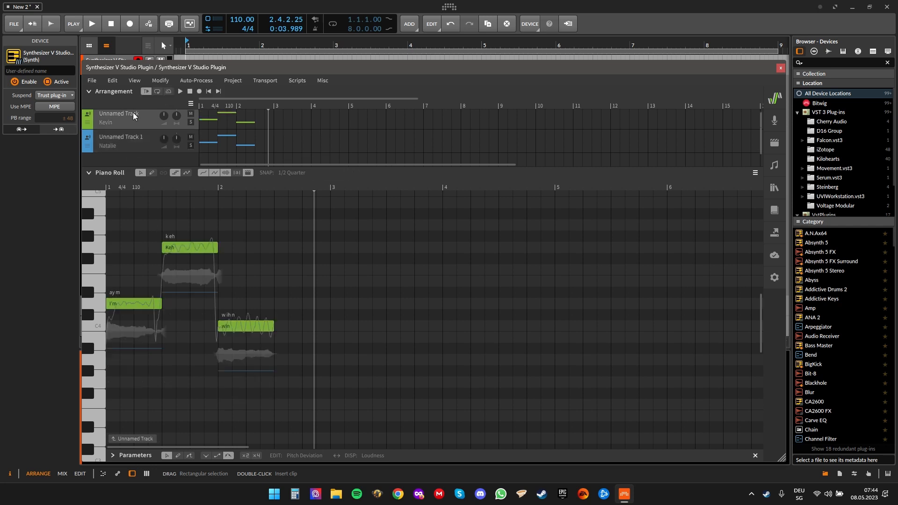
# Compare the notes of the Kevin and Natalie tracks in the piano roll
pyautogui.moveTo(135, 222); pyautogui.dragTo(251, 377)
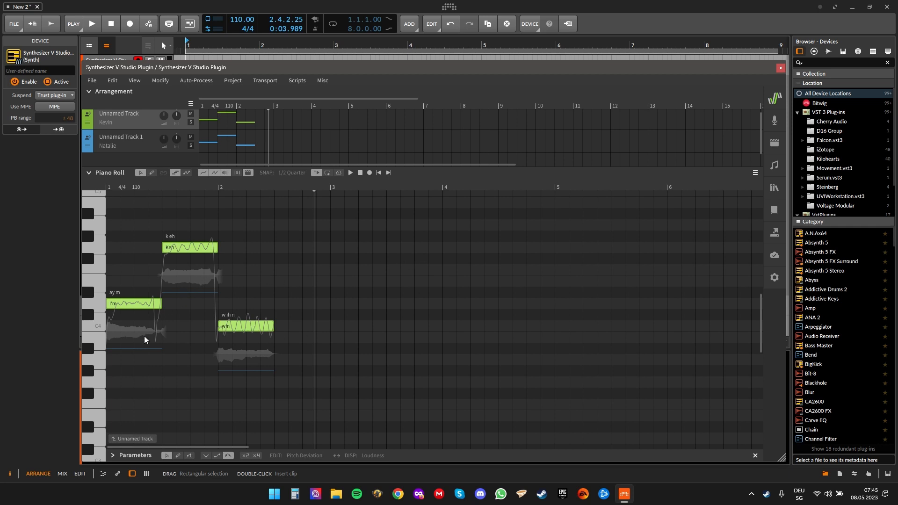
pyautogui.click(137, 134)
pyautogui.click(137, 119)
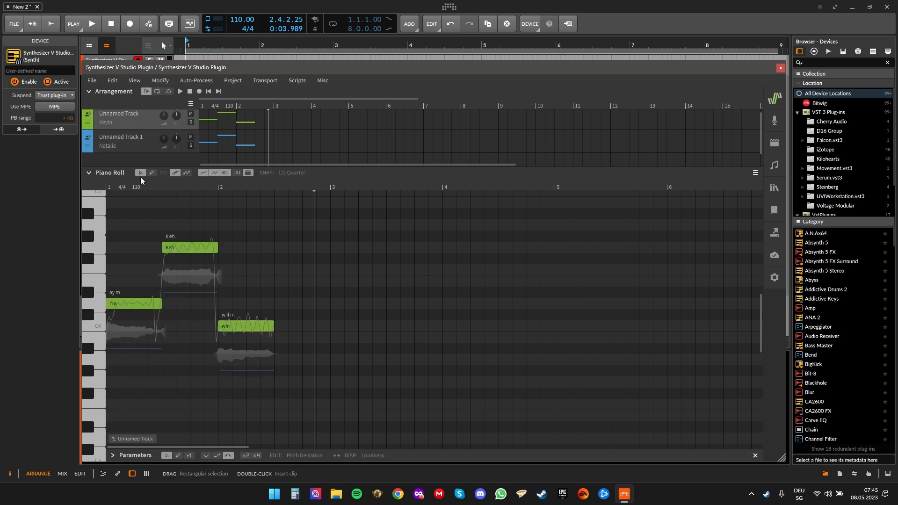
pyautogui.click(176, 316)
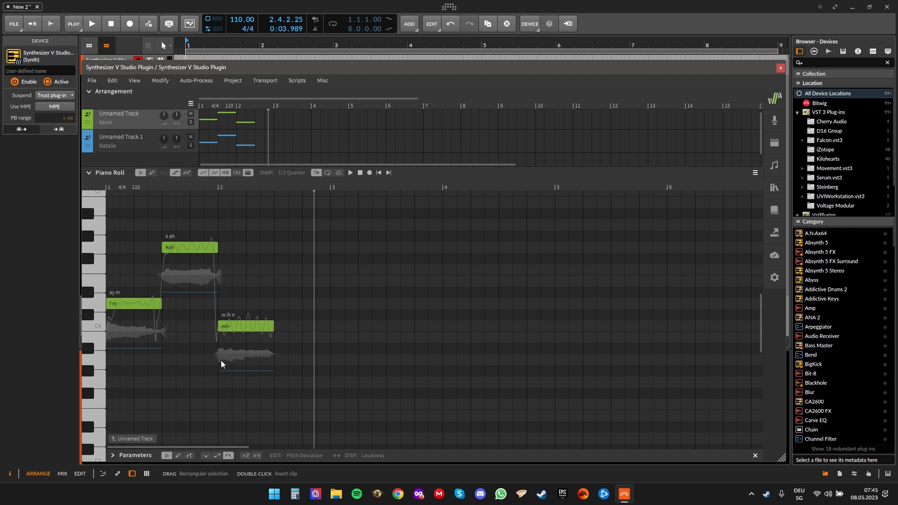
pyautogui.click(132, 139)
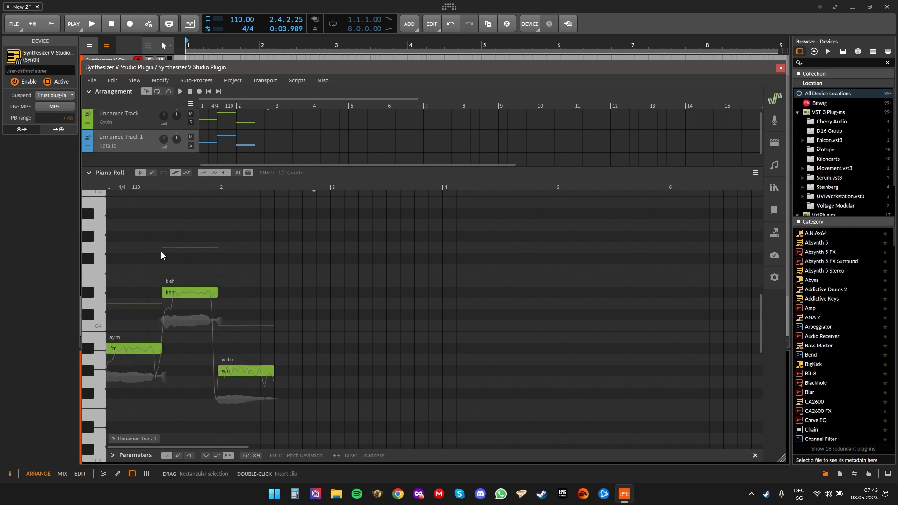
pyautogui.click(132, 305)
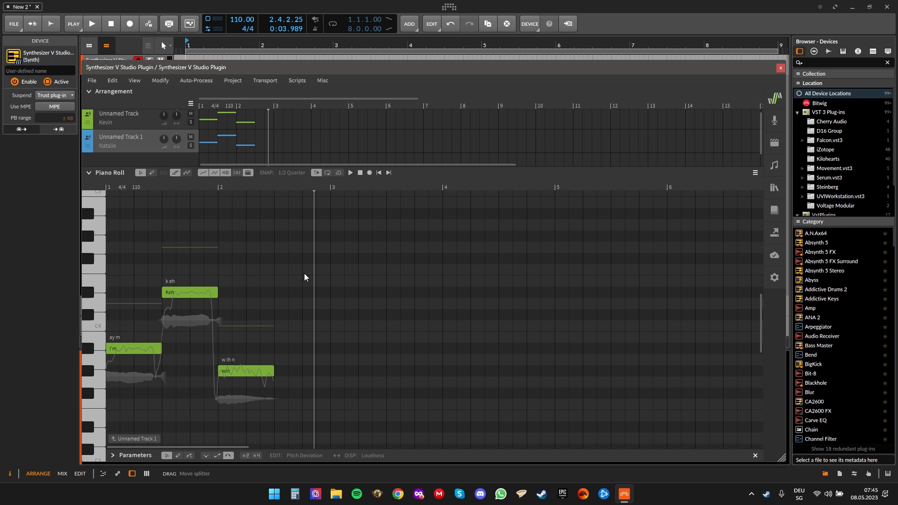
# Uncover the host timeline and play both voice tracks together from bar 1
pyautogui.click(200, 101)
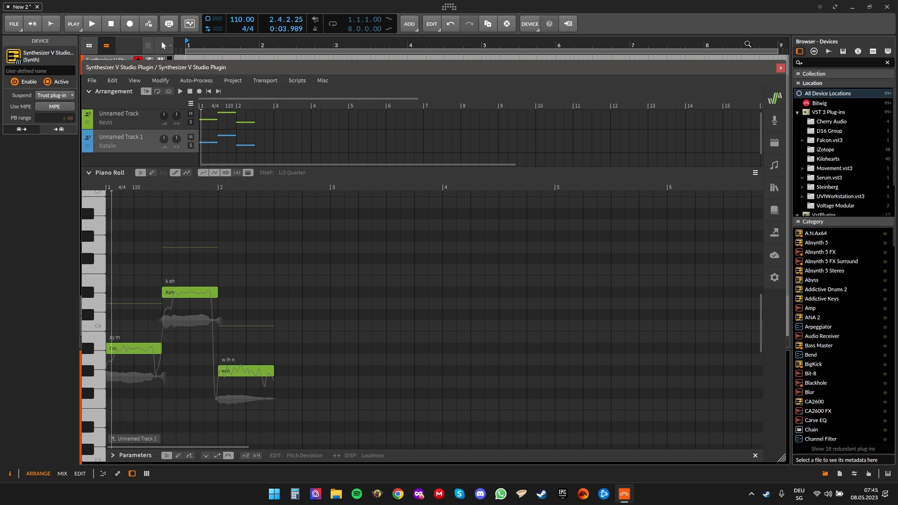
pyautogui.moveTo(725, 71); pyautogui.dragTo(705, 197)
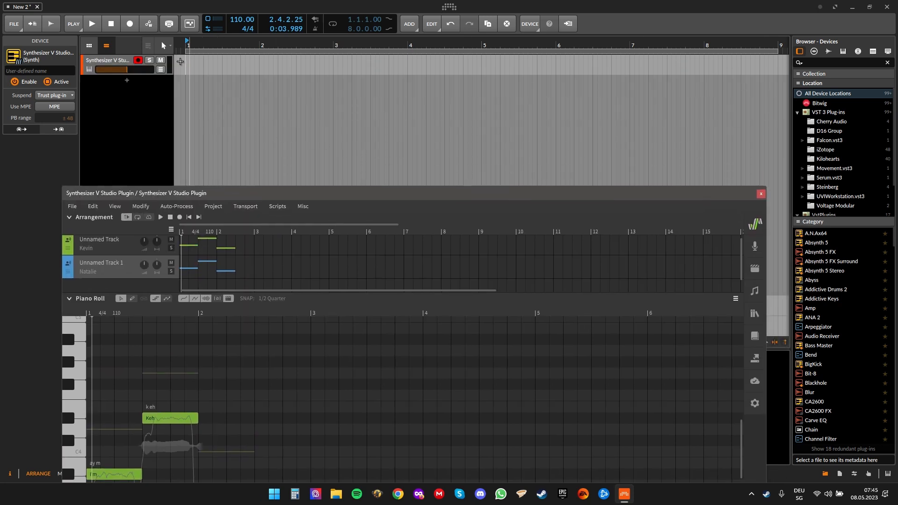
pyautogui.click(182, 44)
pyautogui.press('space')
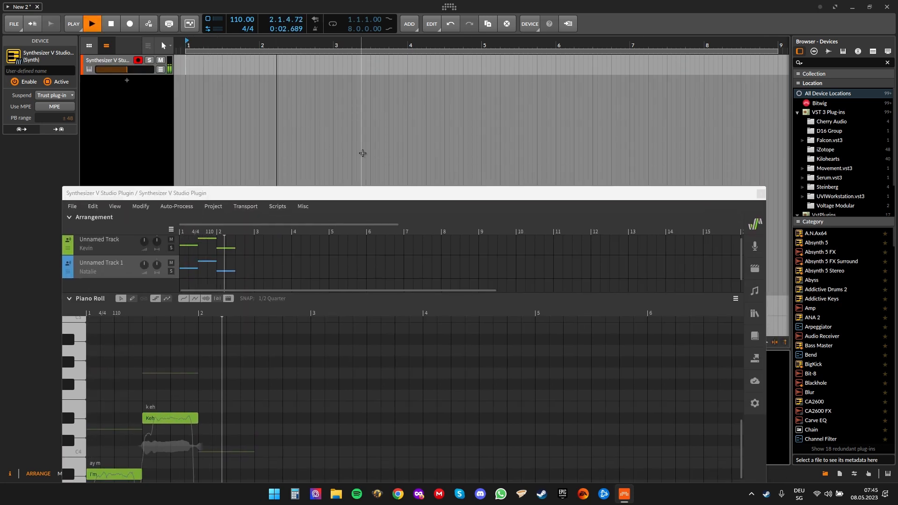
pyautogui.press('space')
pyautogui.moveTo(340, 199); pyautogui.dragTo(360, 77)
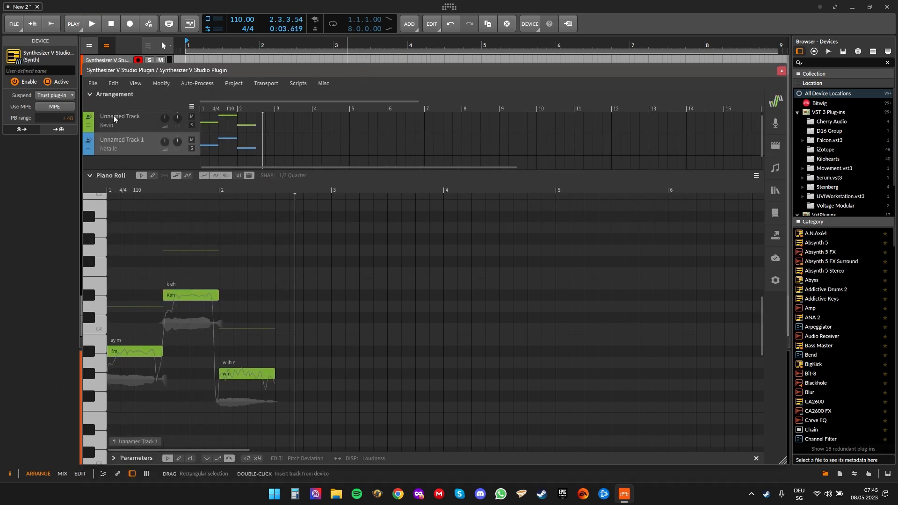
# Solo the Kevin track in the plug-in and play it from the start of the host timeline
pyautogui.scroll(-5, 327, 274)
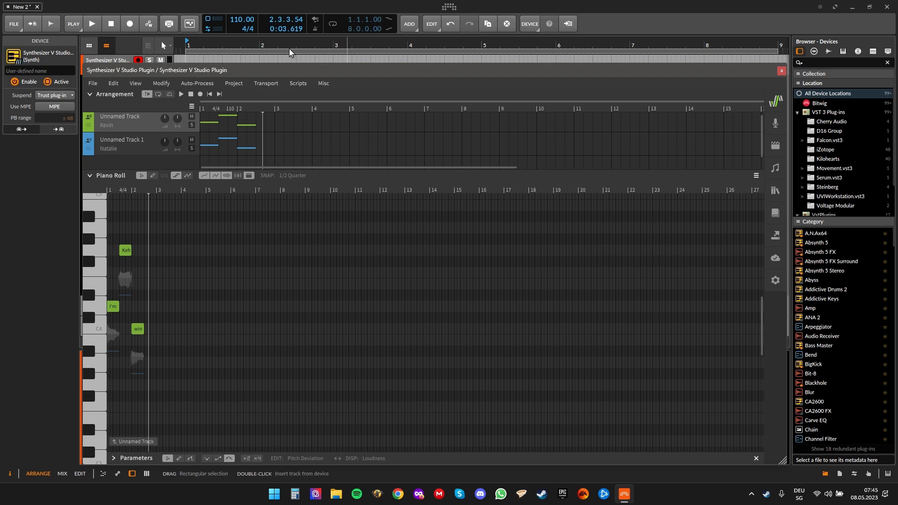
pyautogui.moveTo(262, 70); pyautogui.dragTo(304, 137)
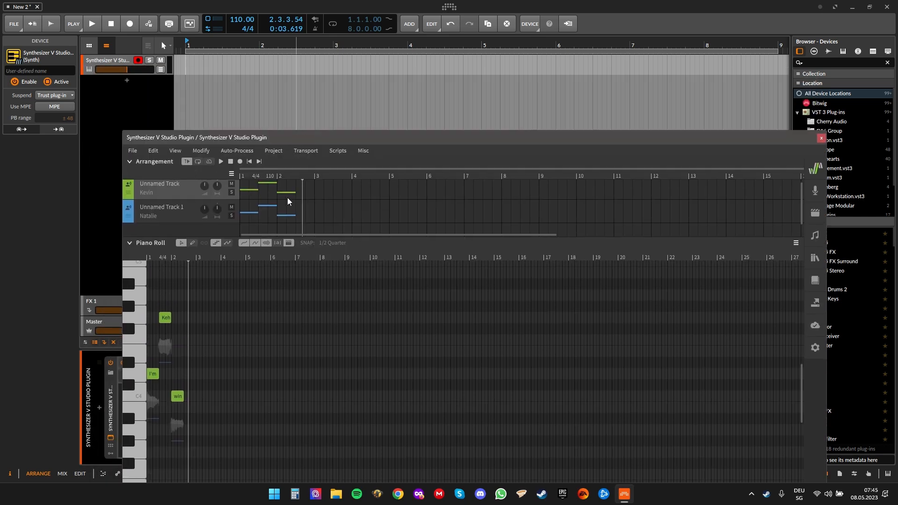
pyautogui.click(115, 62)
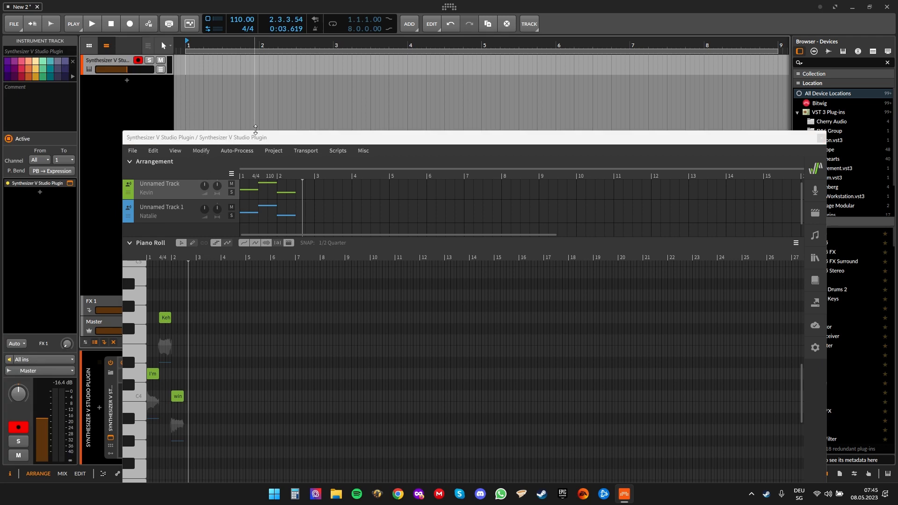
pyautogui.click(231, 192)
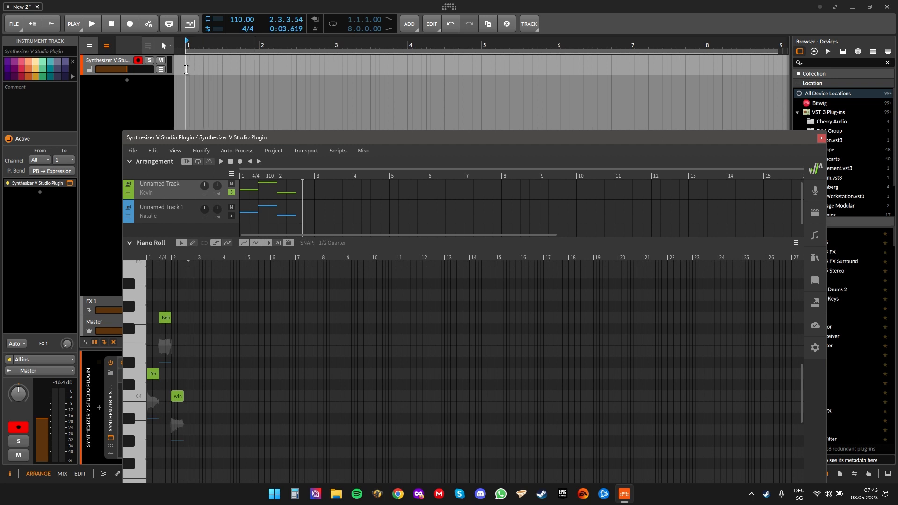
pyautogui.click(188, 45)
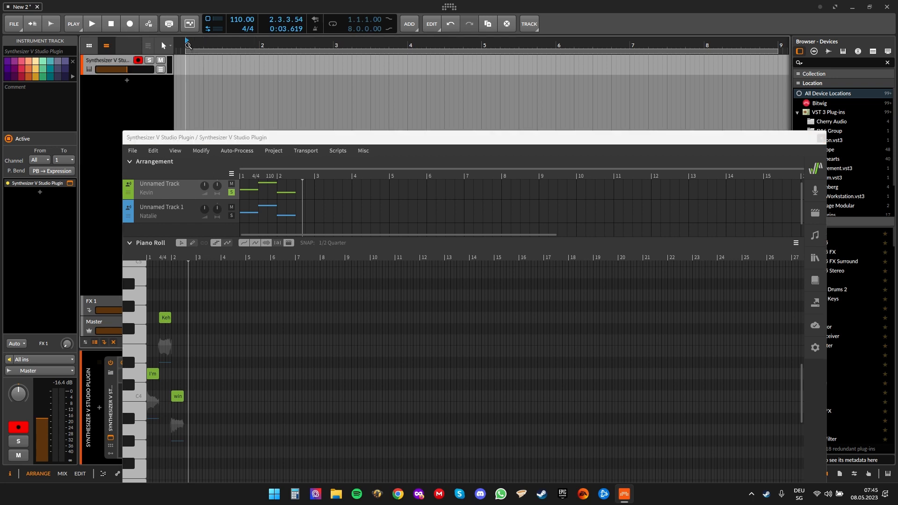
pyautogui.press('space')
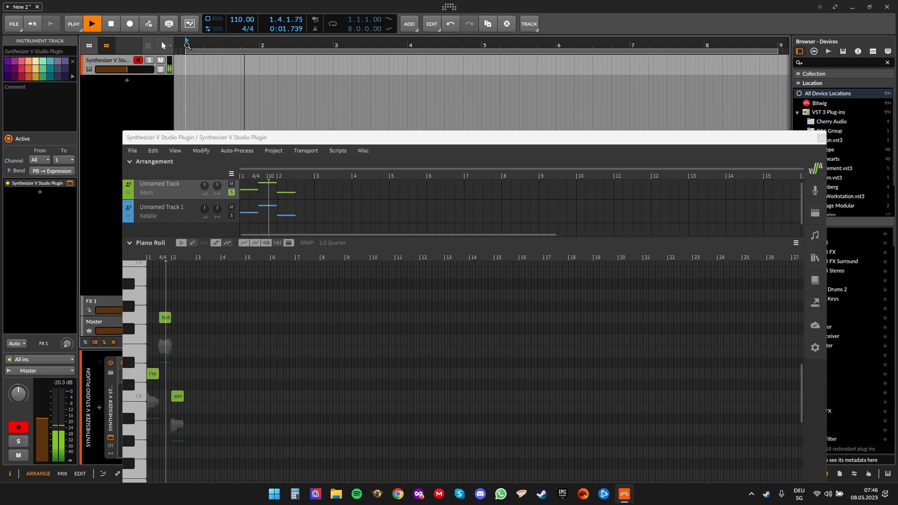
pyautogui.press('space')
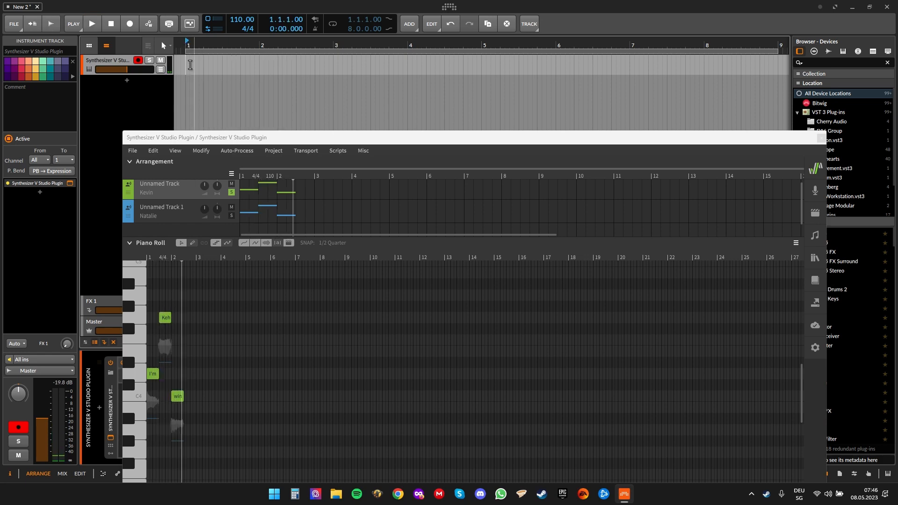
# Bounce bars 1 to 3 of the Synthesizer V track to a new audio track, Pre-Fader at 24-bit with dither
pyautogui.moveTo(189, 71); pyautogui.dragTo(337, 72)
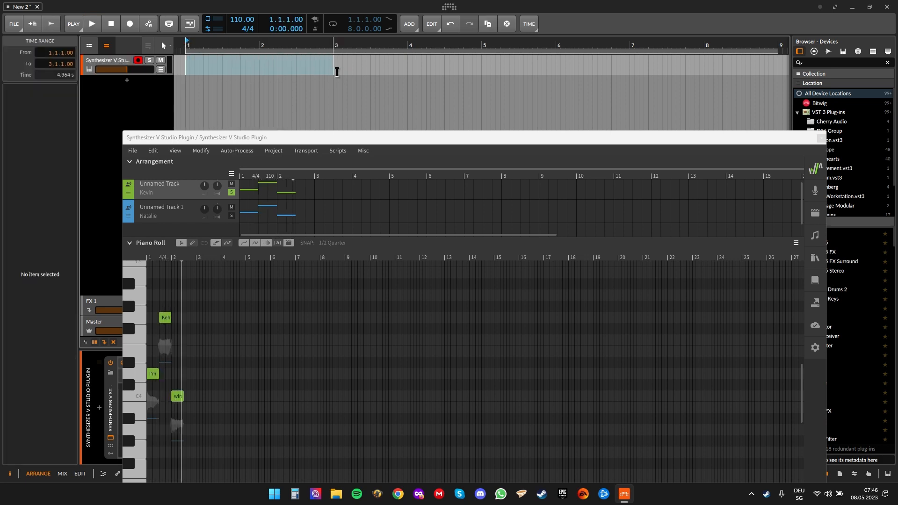
pyautogui.hotkey('ctrl', 'b')
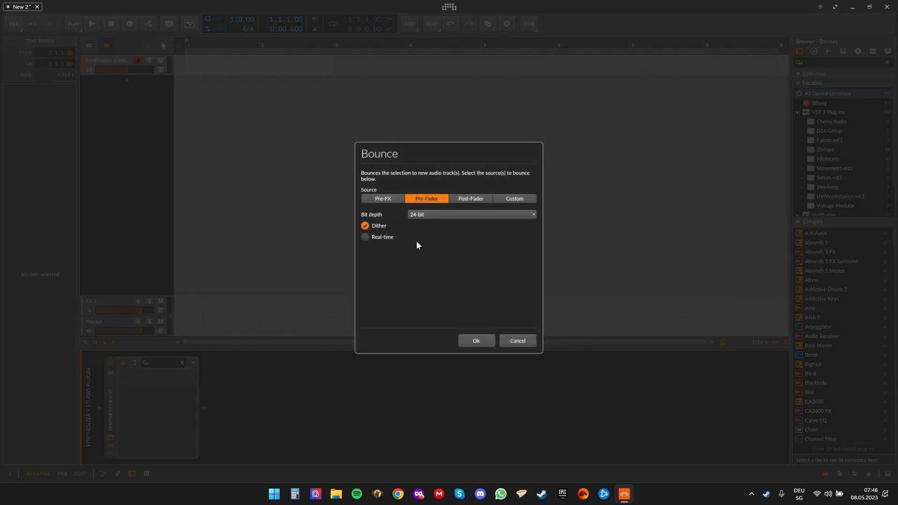
pyautogui.click(474, 340)
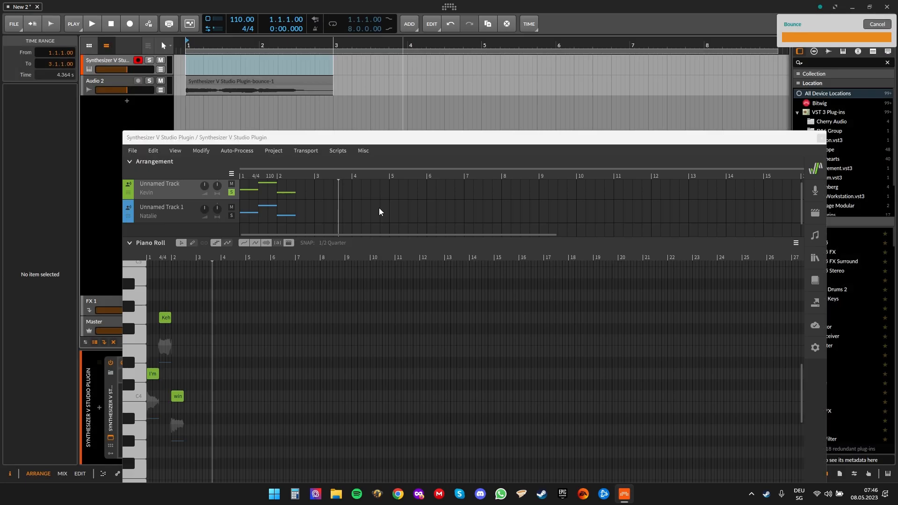
# Mute the Synthesizer V instrument track and play the bounced Kevin audio from the start
pyautogui.click(161, 60)
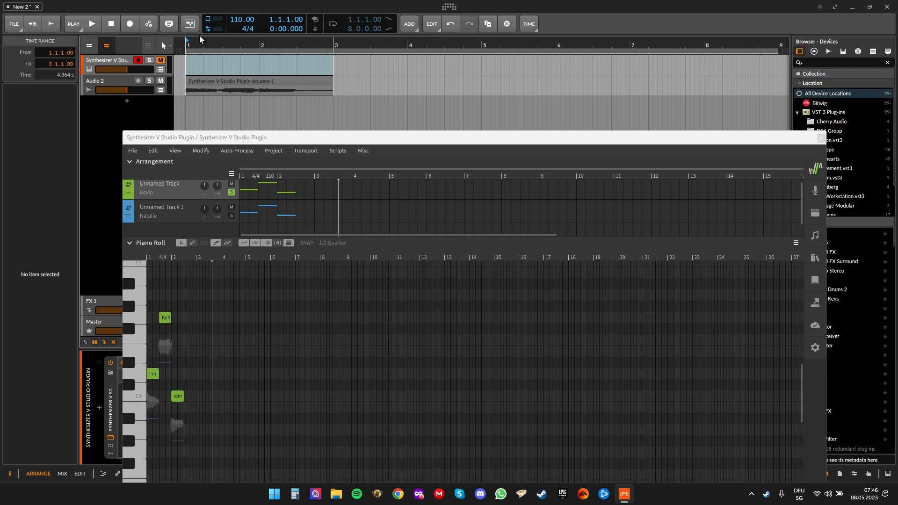
pyautogui.click(124, 83)
pyautogui.press('space')
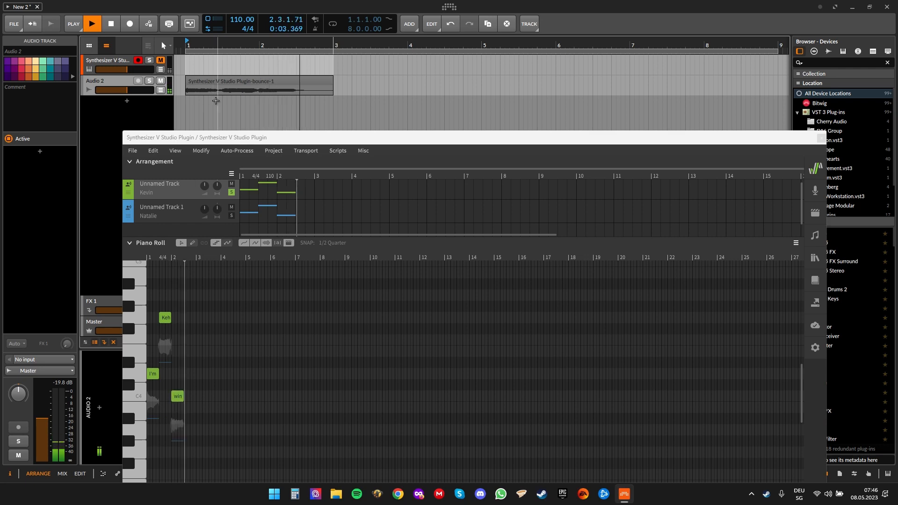
pyautogui.press('space')
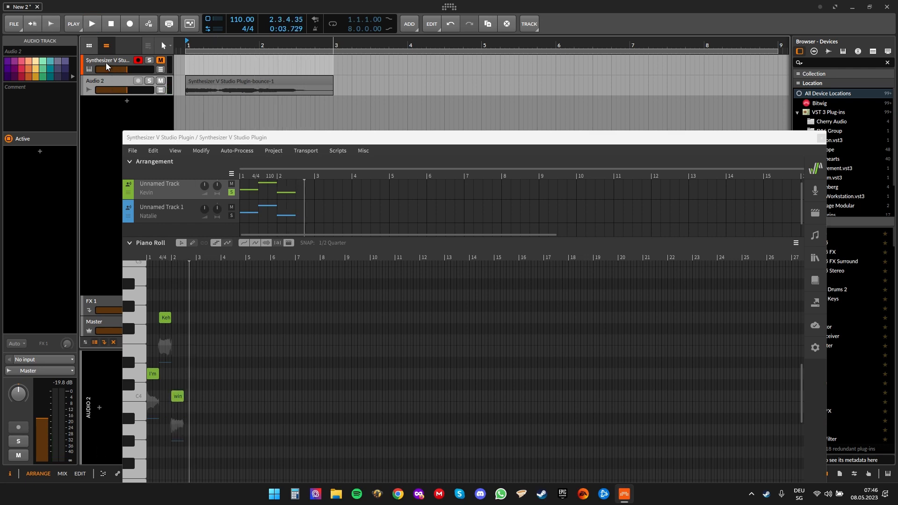
# Solo the Natalie track instead of Kevin and bounce bars 1 to 3 to another audio track, Pre-Fader at 24-bit without dither
pyautogui.click(111, 71)
pyautogui.click(238, 215)
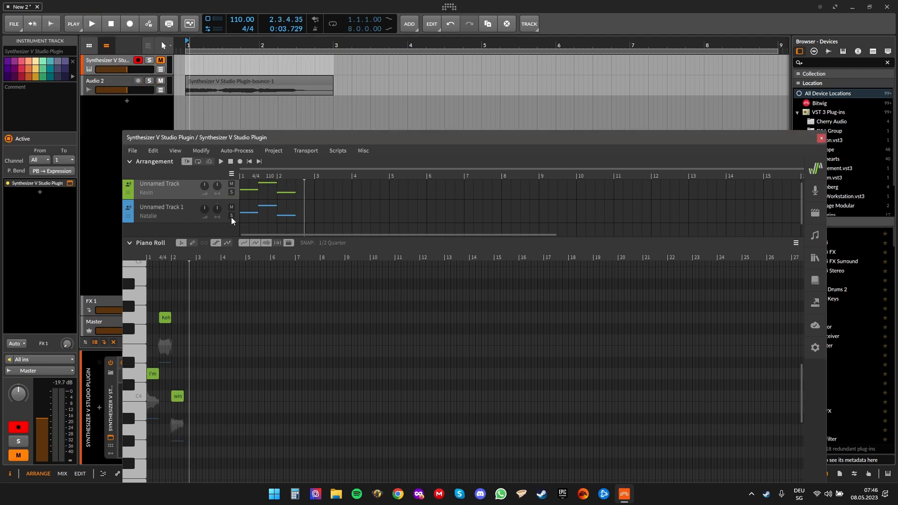
pyautogui.click(166, 211)
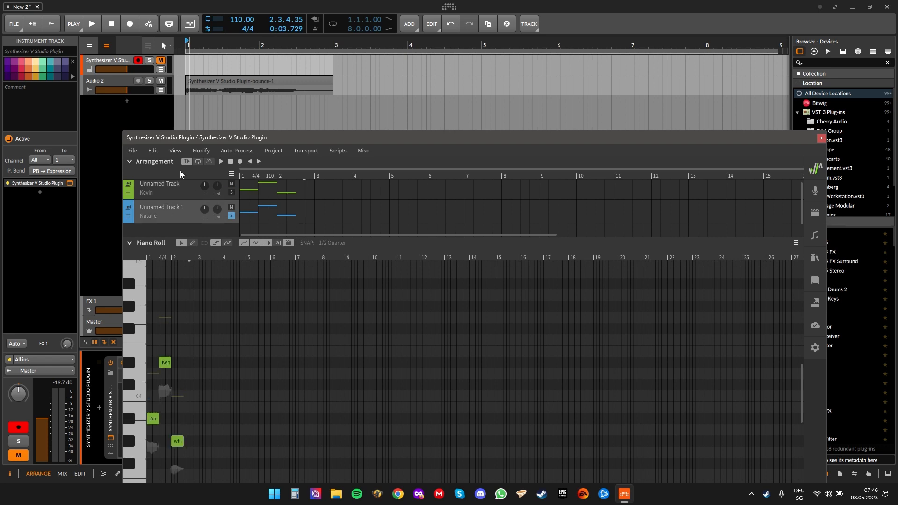
pyautogui.click(190, 65)
pyautogui.hotkey('ctrl', 'b')
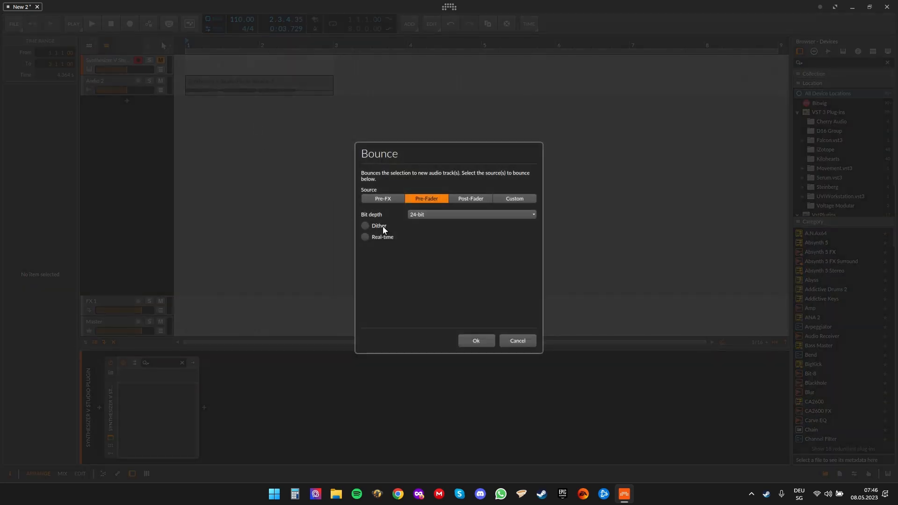
pyautogui.click(475, 340)
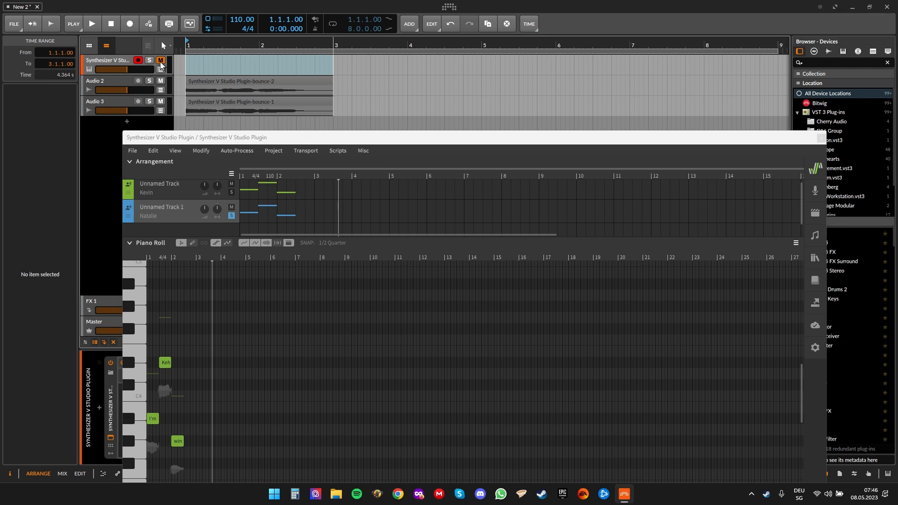
# Play the two bounced vocal tracks together twice from the start of the host timeline
pyautogui.press('space')
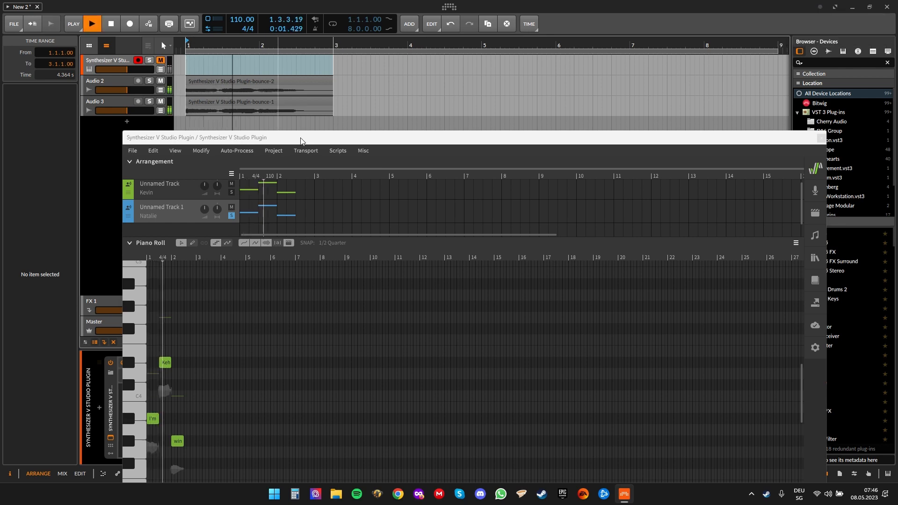
pyautogui.press('space')
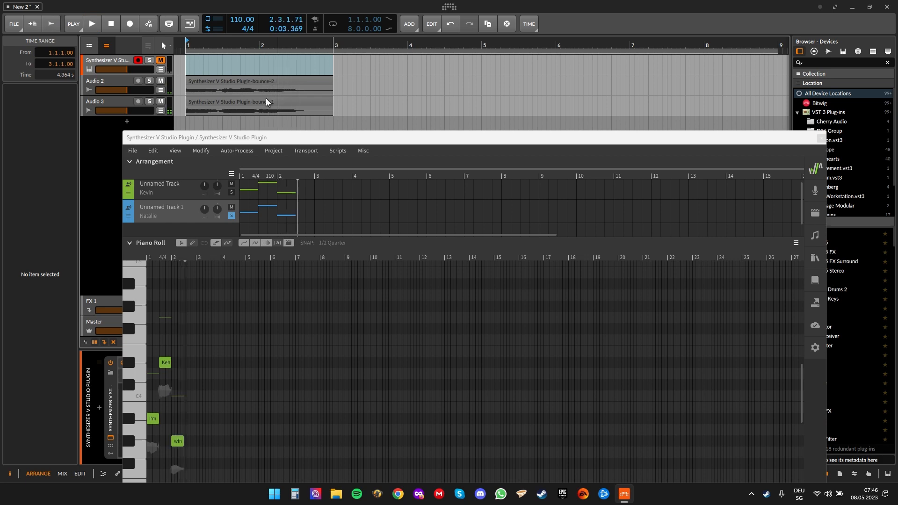
pyautogui.press('space')
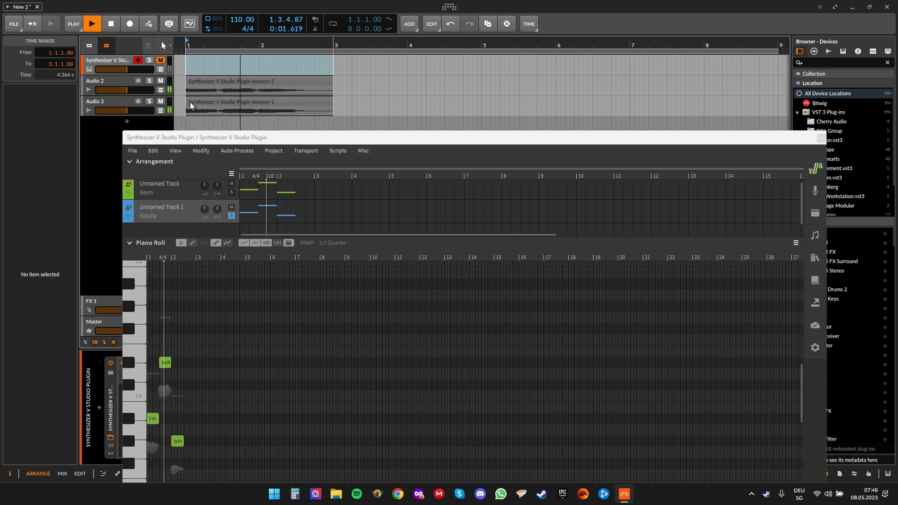
pyautogui.press('space')
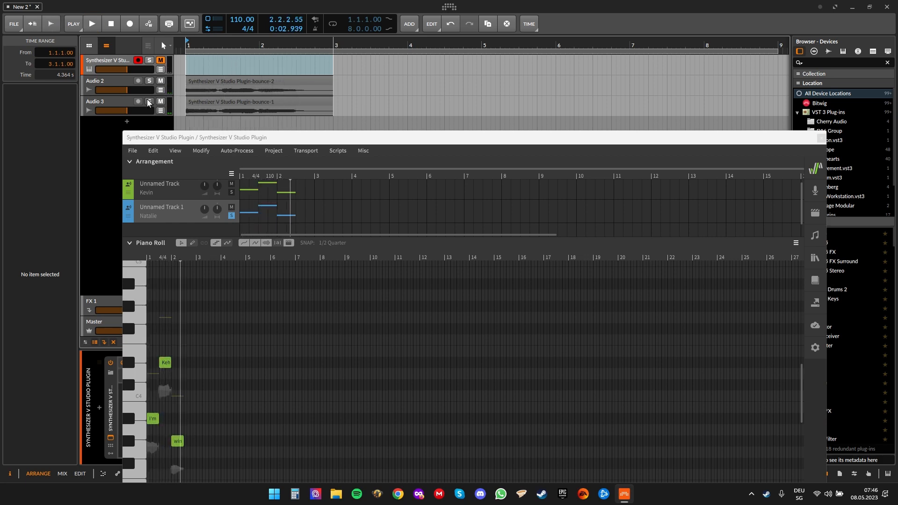
# Play Audio 3 and Audio 2 each in solo, and unsolo them to hear both bounces together
pyautogui.click(148, 102)
pyautogui.press('space')
pyautogui.press('space')
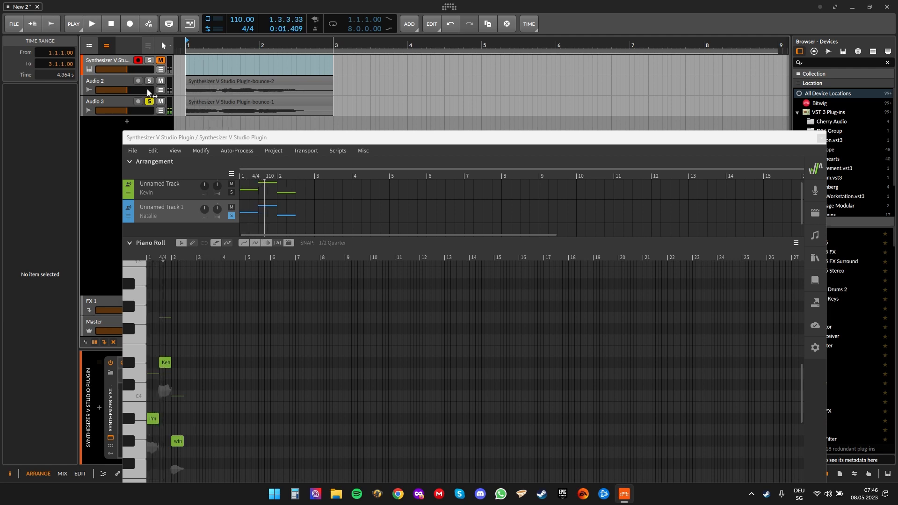
pyautogui.click(149, 81)
pyautogui.press('space')
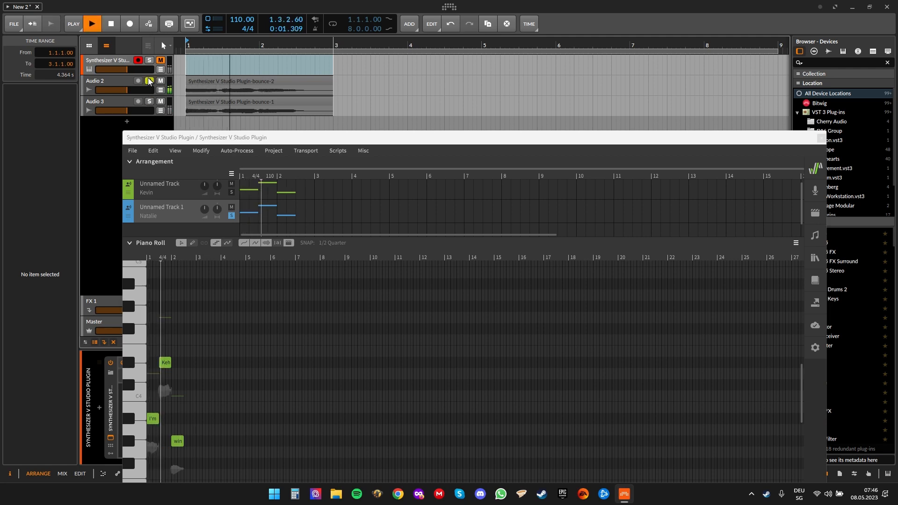
pyautogui.click(149, 81)
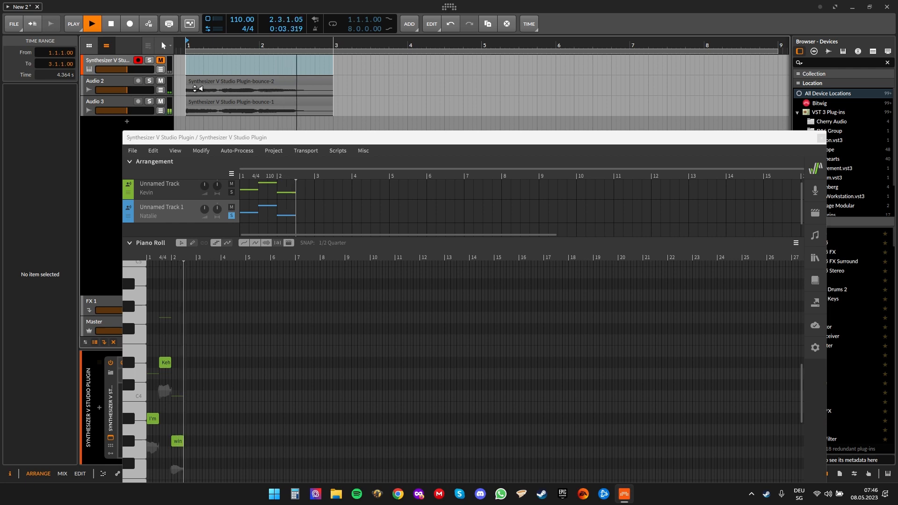
# Stop playback and select the bounced Natalie clip on Audio 2
pyautogui.click(241, 138)
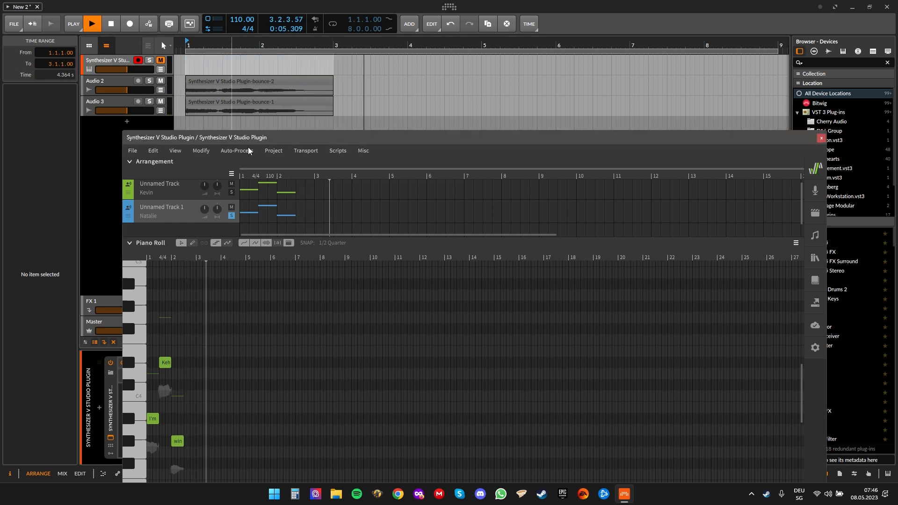
pyautogui.press('space')
pyautogui.click(205, 88)
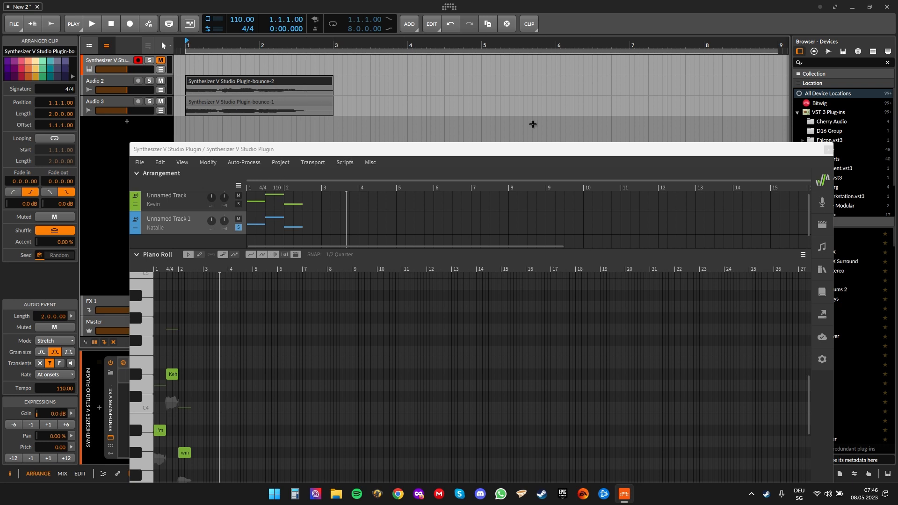
# Move the plug-in window higher over the arranger and open the Kevin track's notes in the piano roll
pyautogui.moveTo(363, 68); pyautogui.dragTo(250, 95)
pyautogui.moveTo(411, 155); pyautogui.dragTo(391, 73)
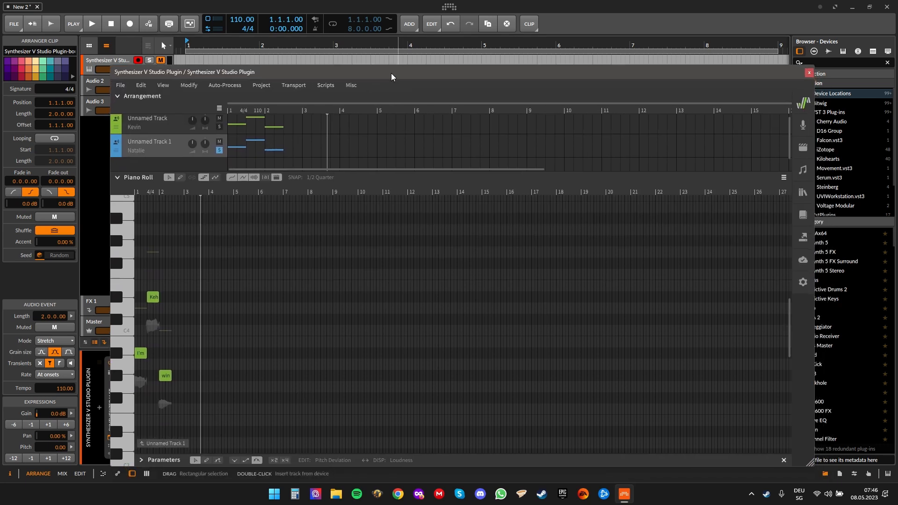
pyautogui.scroll(2, 186, 249)
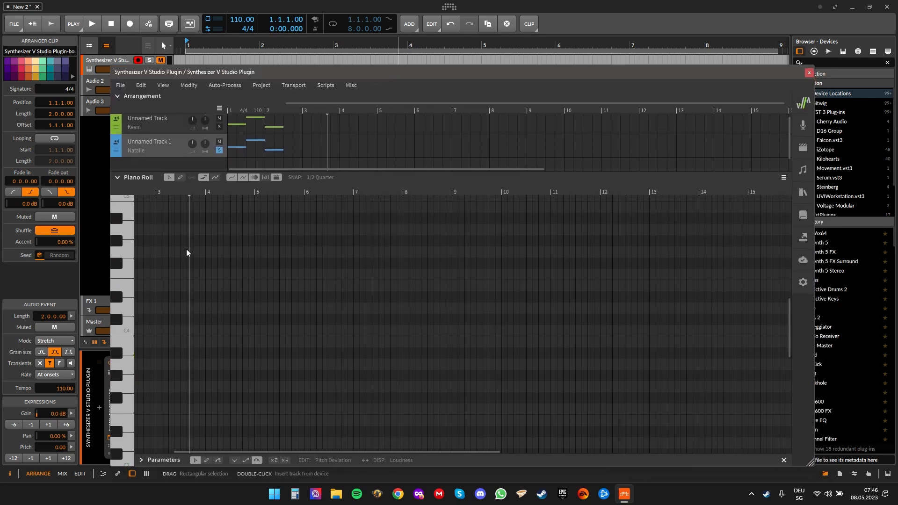
pyautogui.click(154, 125)
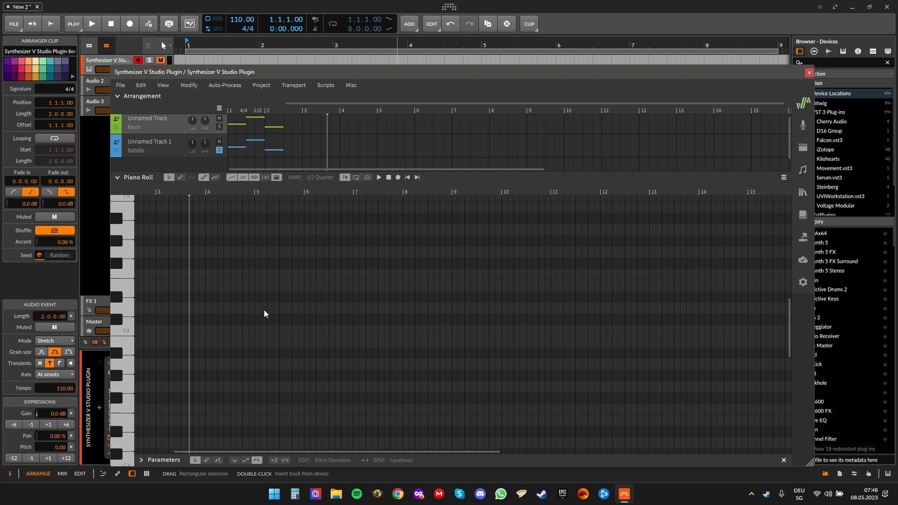
pyautogui.hscroll(-3, 262, 306)
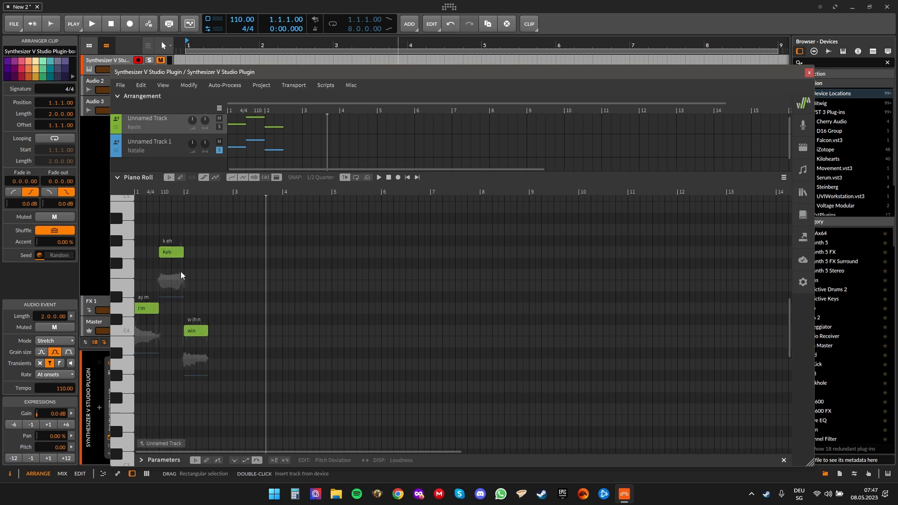
# Open the lyric of Kevin's first note and step through the lyrics of the three notes
pyautogui.doubleClick(147, 309)
pyautogui.press('Tab')
pyautogui.press('Tab')
pyautogui.press('Return')
# Open the Kevin track's voice settings and examine the voice databases, database versions, vocal modes and parameters
pyautogui.click(804, 126)
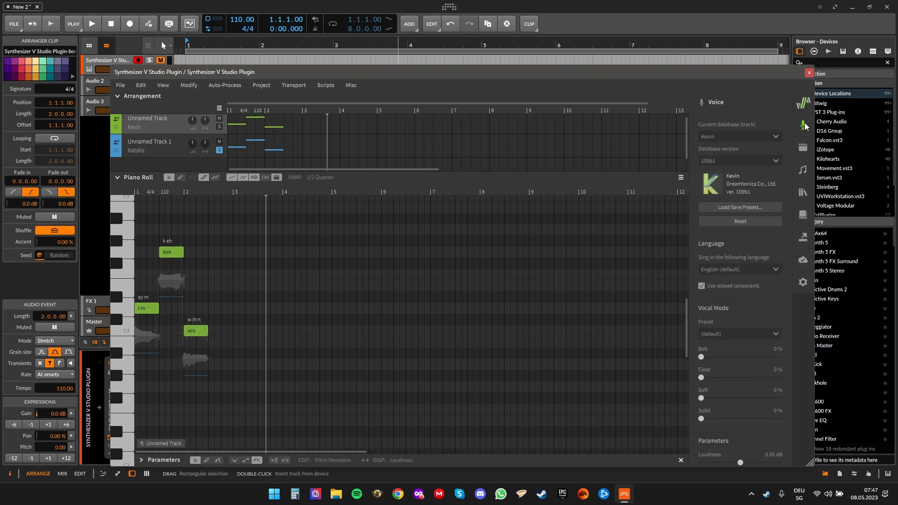
pyautogui.click(804, 126)
pyautogui.click(801, 127)
pyautogui.click(738, 135)
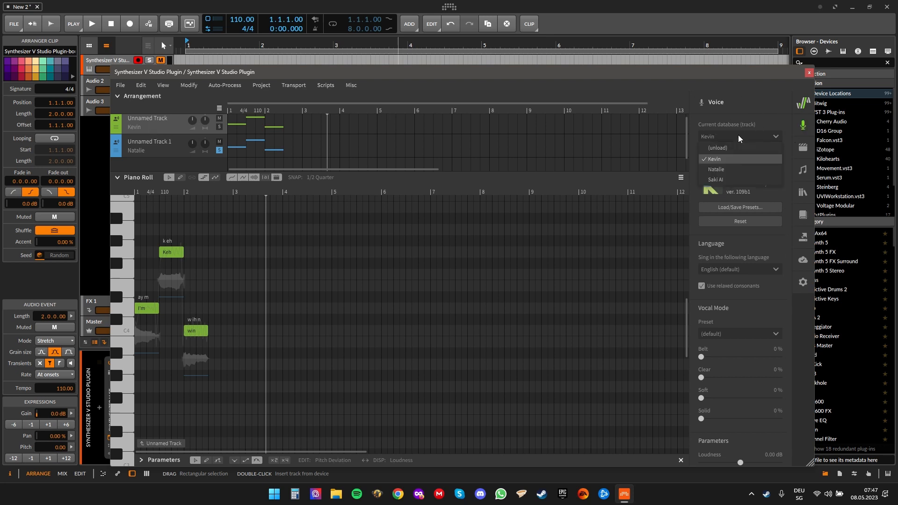
pyautogui.click(728, 159)
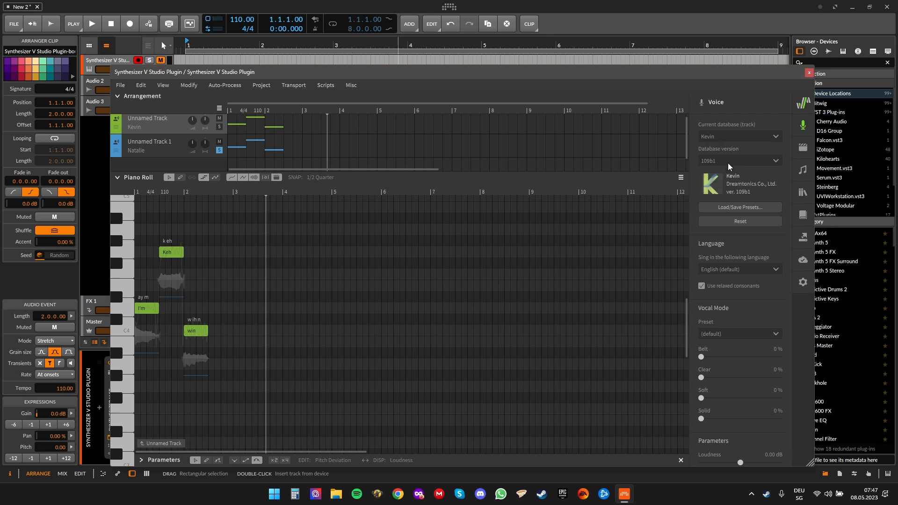
pyautogui.click(729, 162)
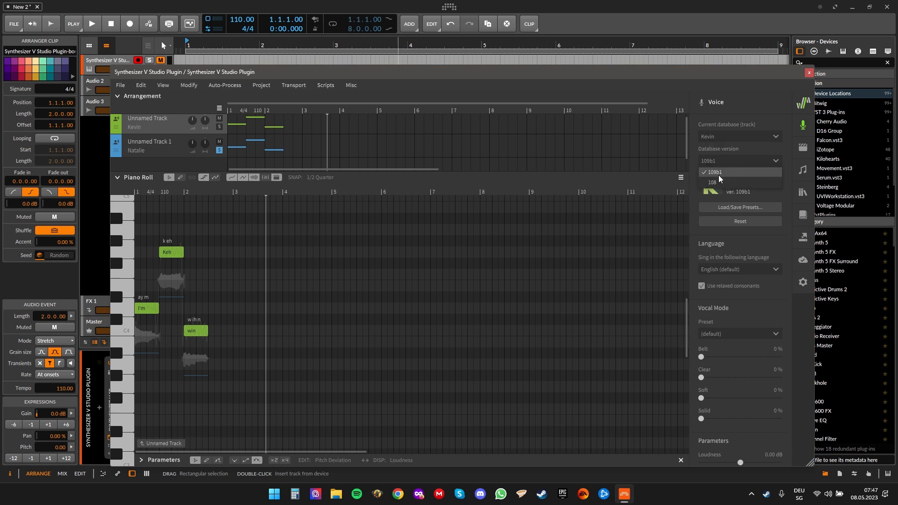
pyautogui.click(723, 159)
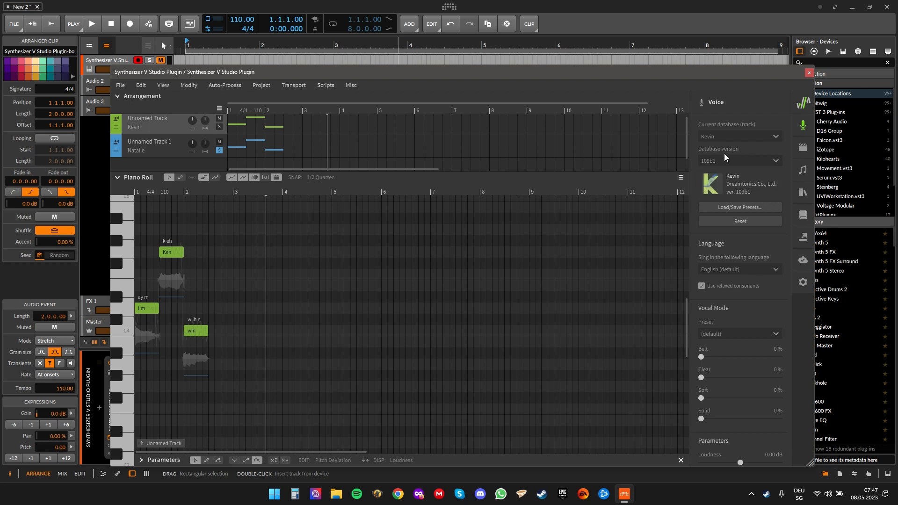
pyautogui.scroll(-5, 725, 209)
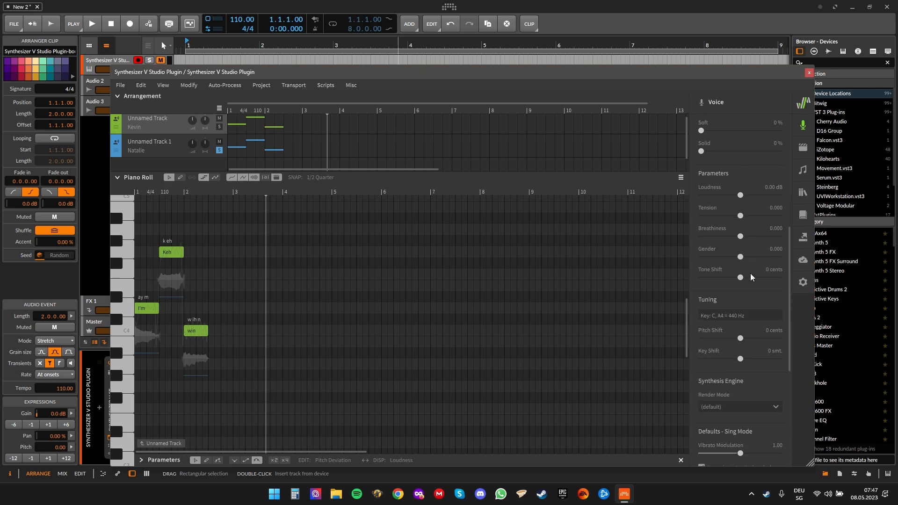
pyautogui.scroll(5, 757, 291)
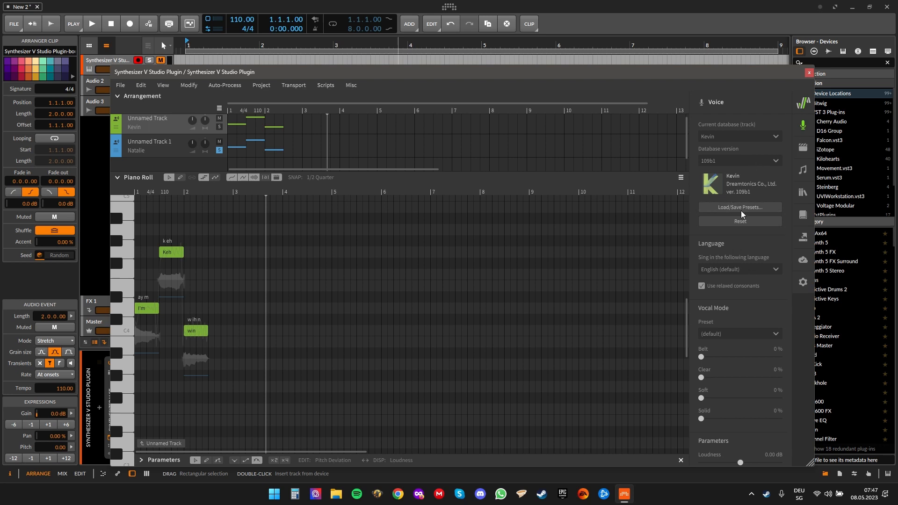
pyautogui.scroll(-3, 733, 257)
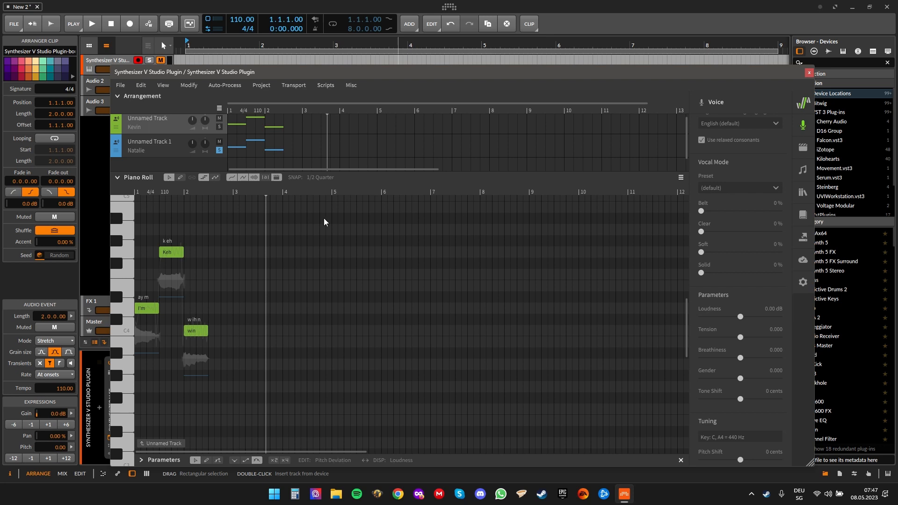
# Solo Kevin instead of Natalie in the plug-in and set Kevin's vocal mode preset to Belt
pyautogui.click(219, 127)
pyautogui.click(219, 151)
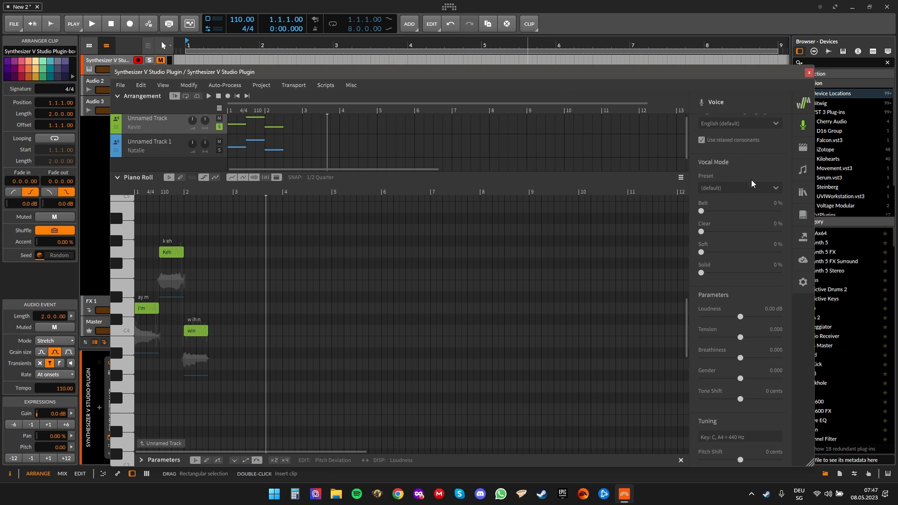
pyautogui.click(736, 189)
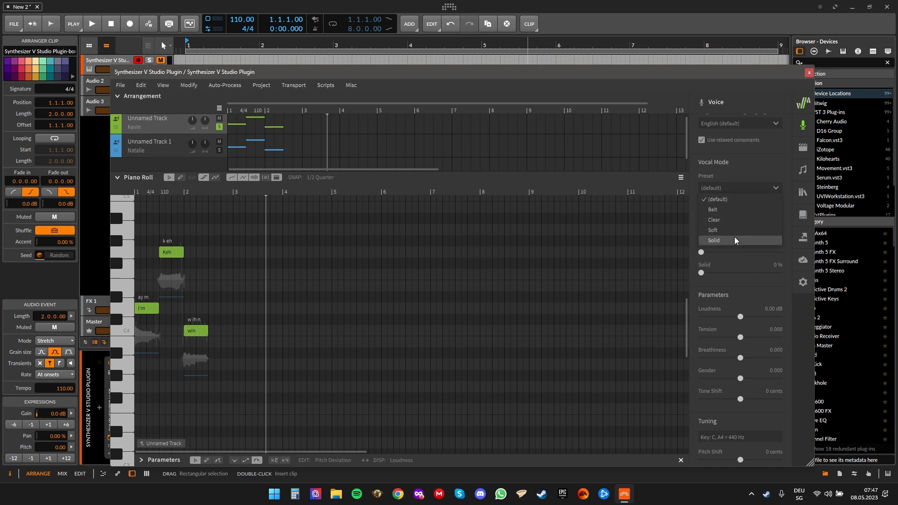
pyautogui.click(729, 172)
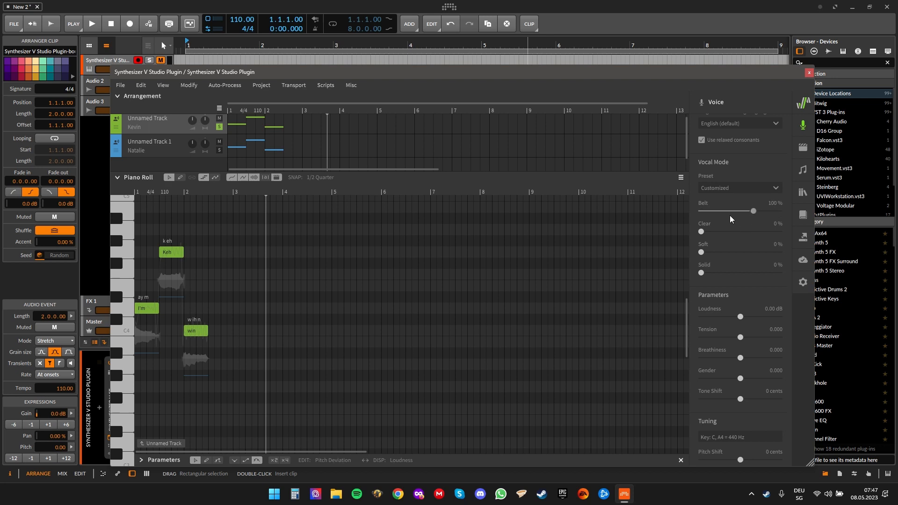
pyautogui.moveTo(739, 209); pyautogui.dragTo(706, 250)
pyautogui.click(716, 188)
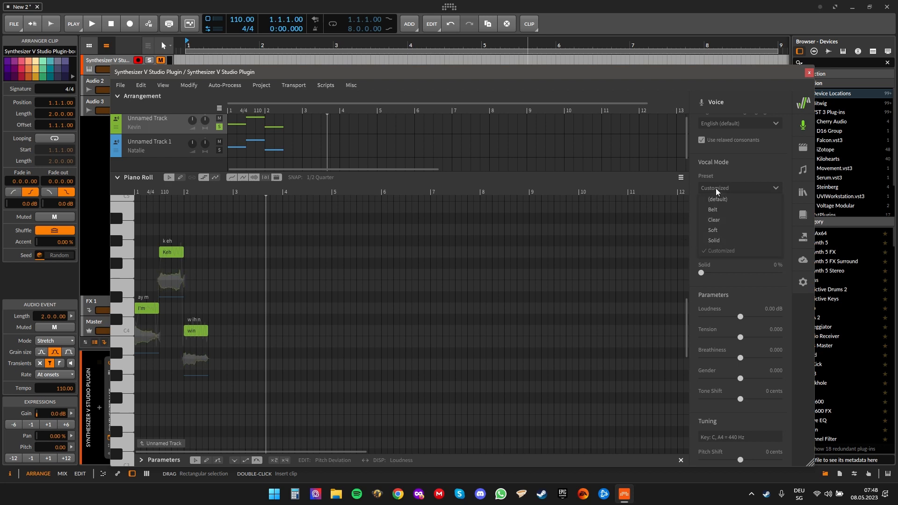
pyautogui.click(718, 209)
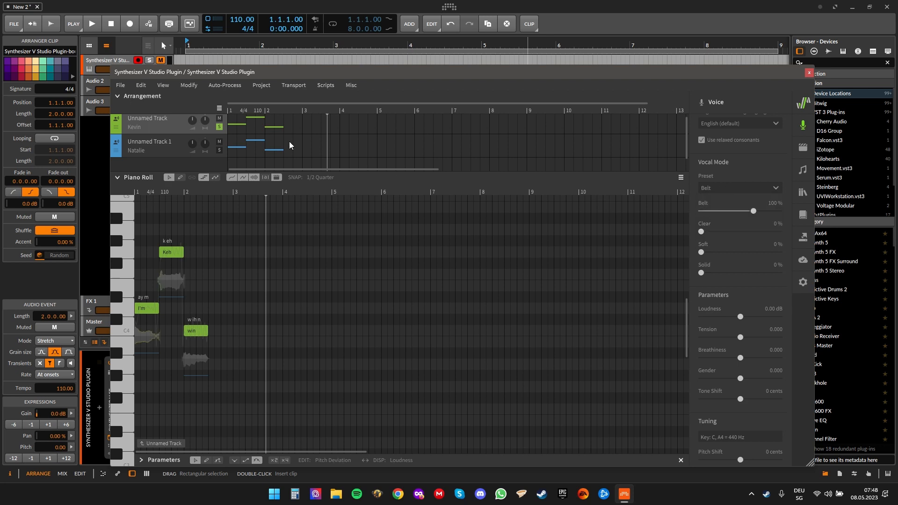
# Solo the Synthesizer V track in the host and play the Belt phrase from bar 1
pyautogui.click(187, 44)
pyautogui.press('space')
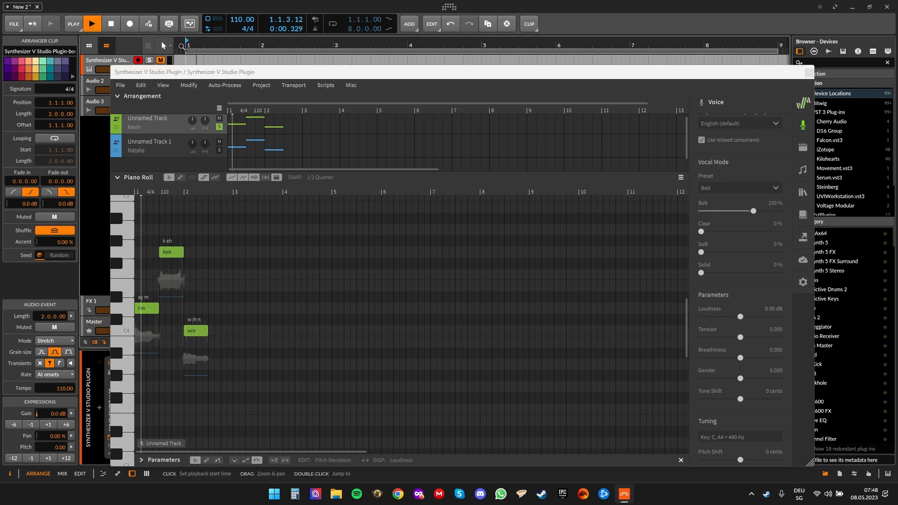
pyautogui.press('space')
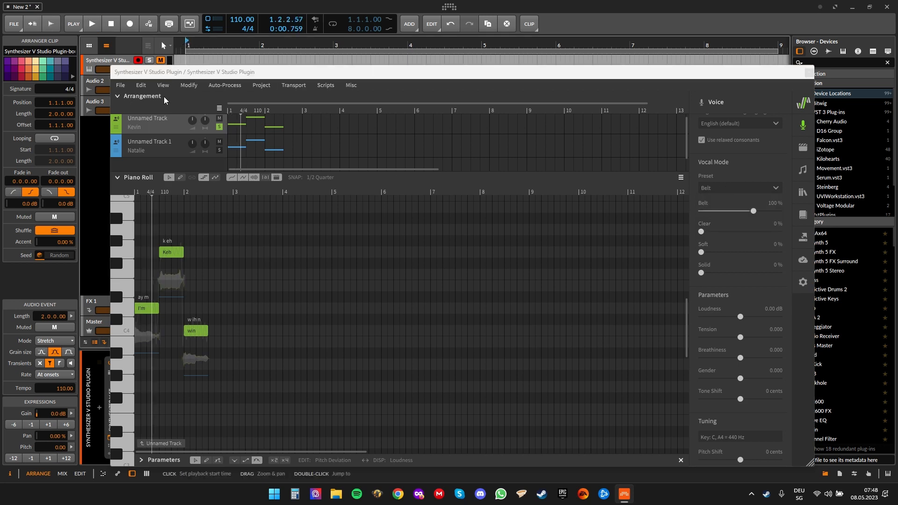
pyautogui.click(150, 61)
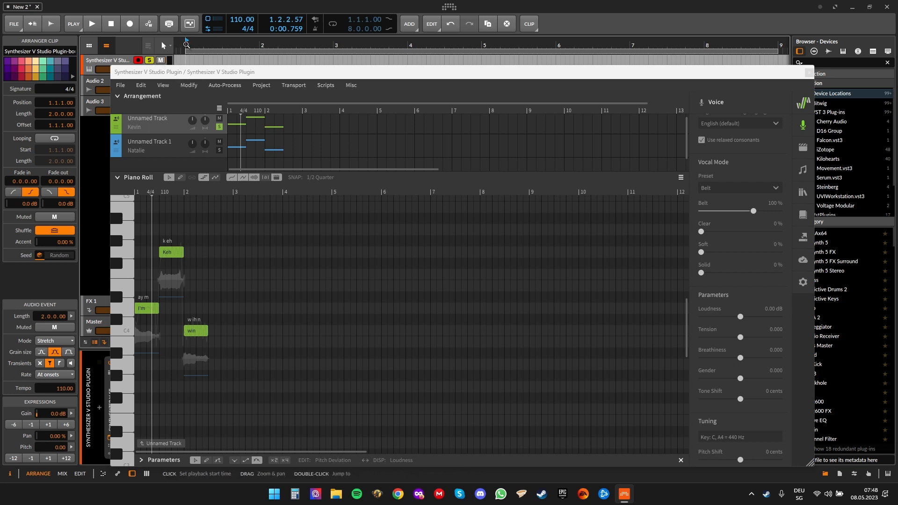
pyautogui.press('space')
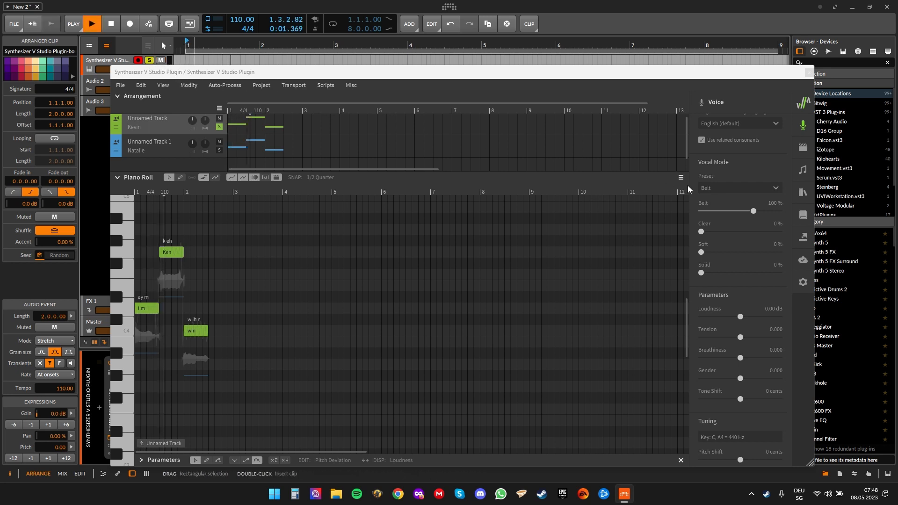
pyautogui.press('space')
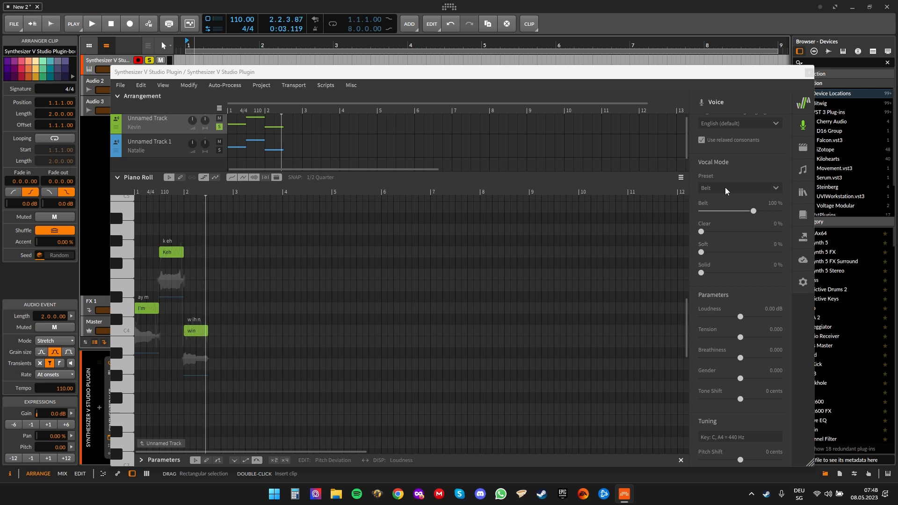
# Set Kevin's vocal mode preset to Clear and play the phrase from bar 1
pyautogui.click(725, 187)
pyautogui.click(725, 219)
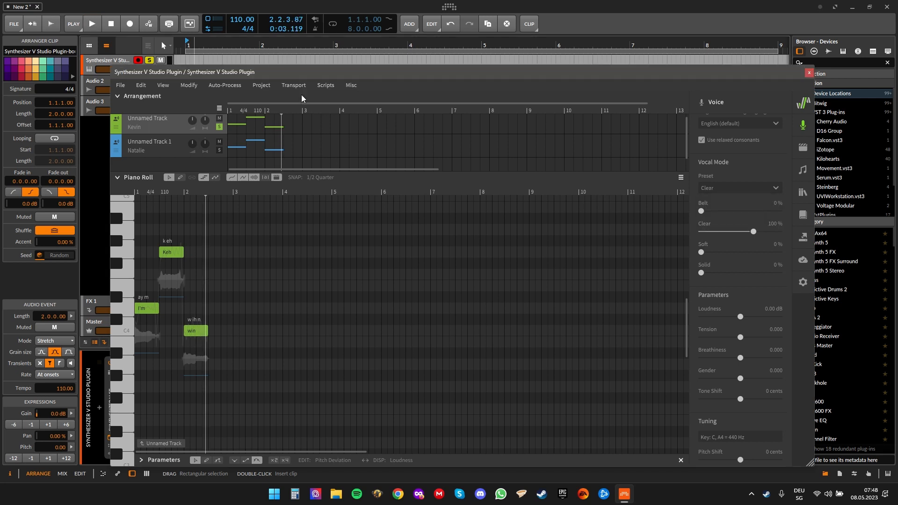
pyautogui.click(187, 47)
pyautogui.press('space')
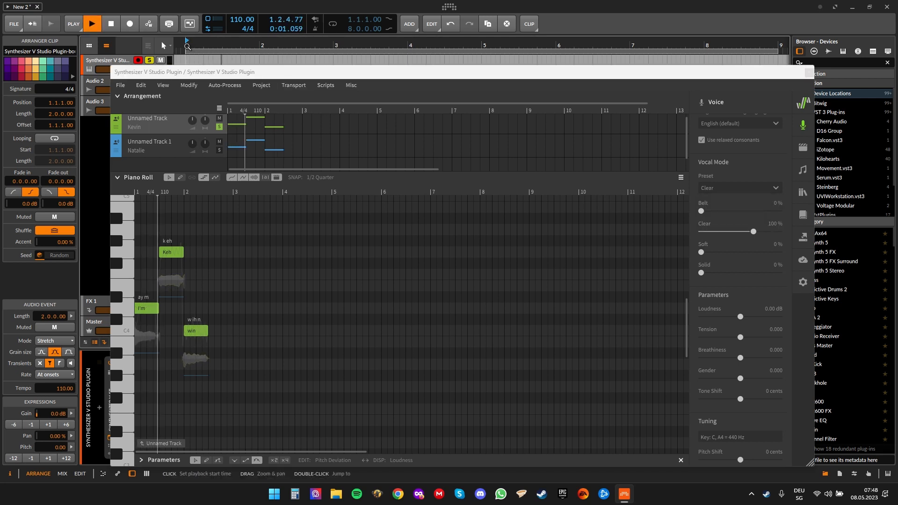
pyautogui.press('space')
# Set Kevin's vocal mode preset to Soft and play the phrase from bar 1
pyautogui.click(718, 189)
pyautogui.click(714, 229)
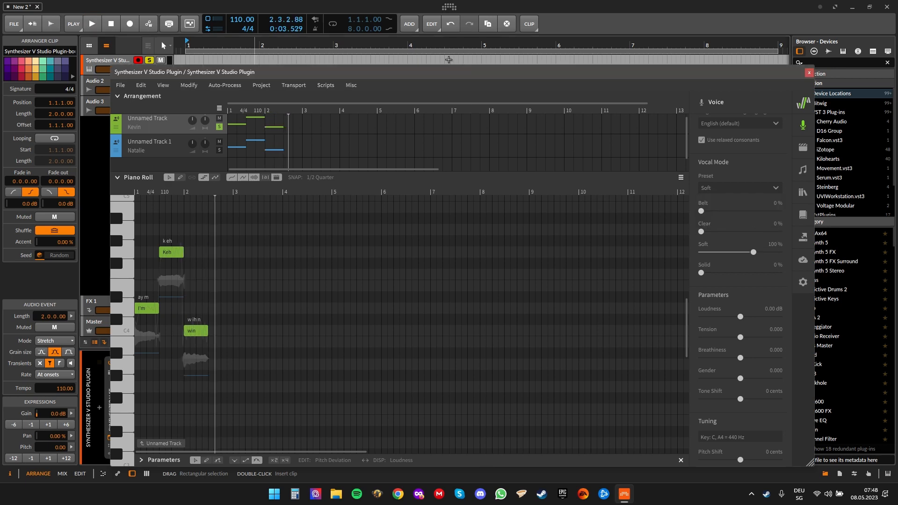
pyautogui.click(314, 18)
pyautogui.press('space')
pyautogui.doubleClick(307, 9)
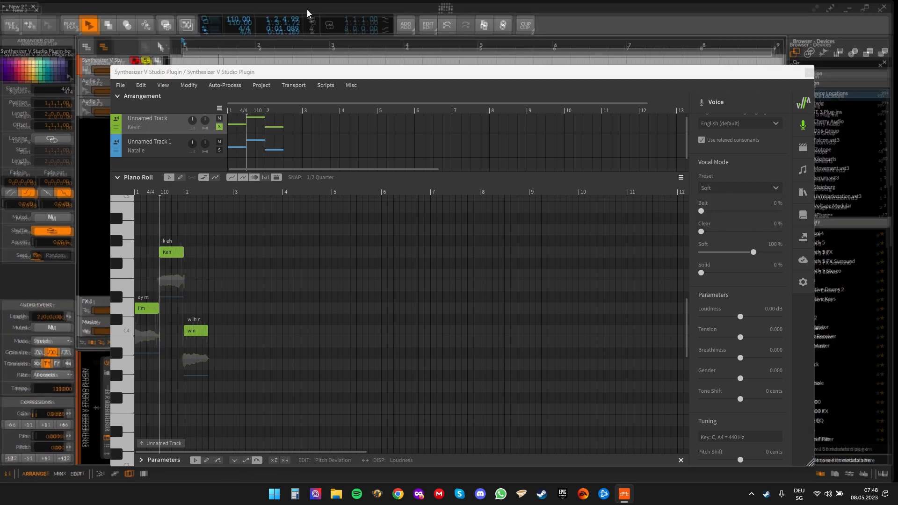
pyautogui.press('space')
# Set Kevin's vocal mode preset to Solid and play the phrase from bar 1
pyautogui.click(716, 192)
pyautogui.click(719, 243)
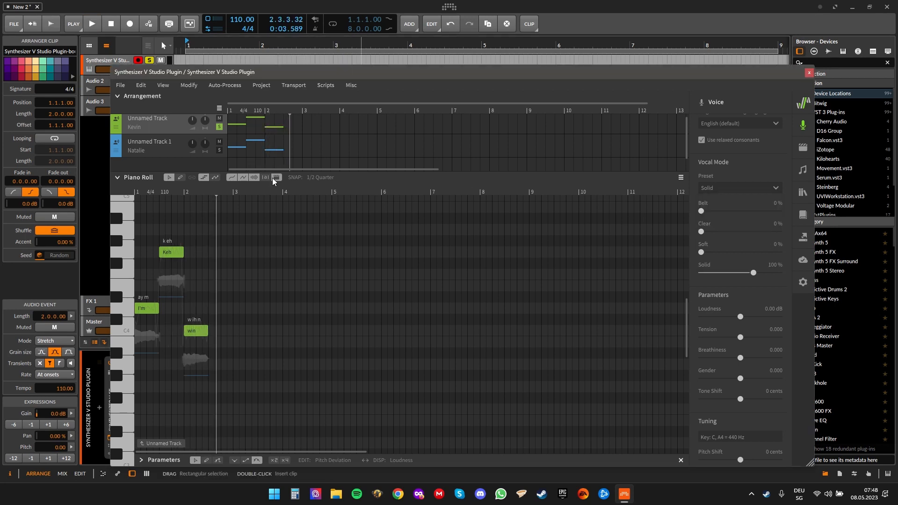
pyautogui.click(258, 3)
pyautogui.press('space')
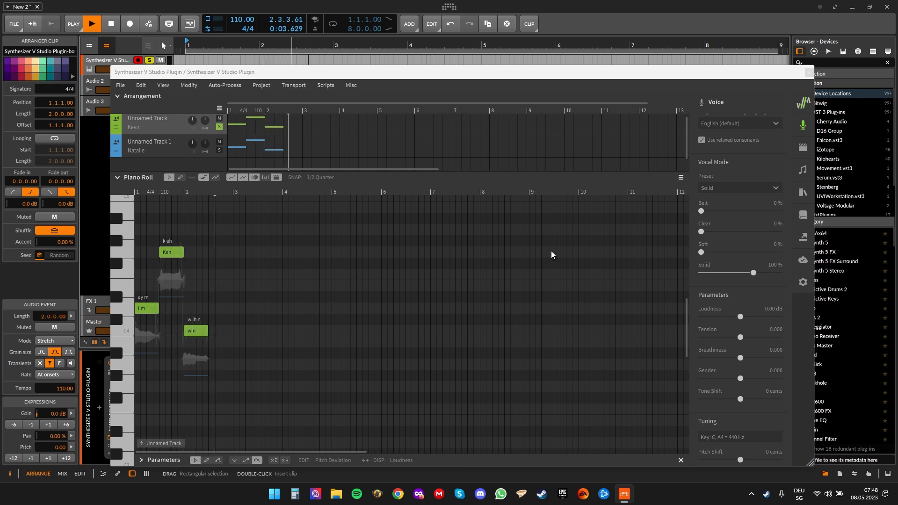
# Select Kevin's three notes, set the voice's Gender parameter to -1.000 and play the phrase from bar 1
pyautogui.scroll(-2, 743, 235)
pyautogui.scroll(-1, 743, 234)
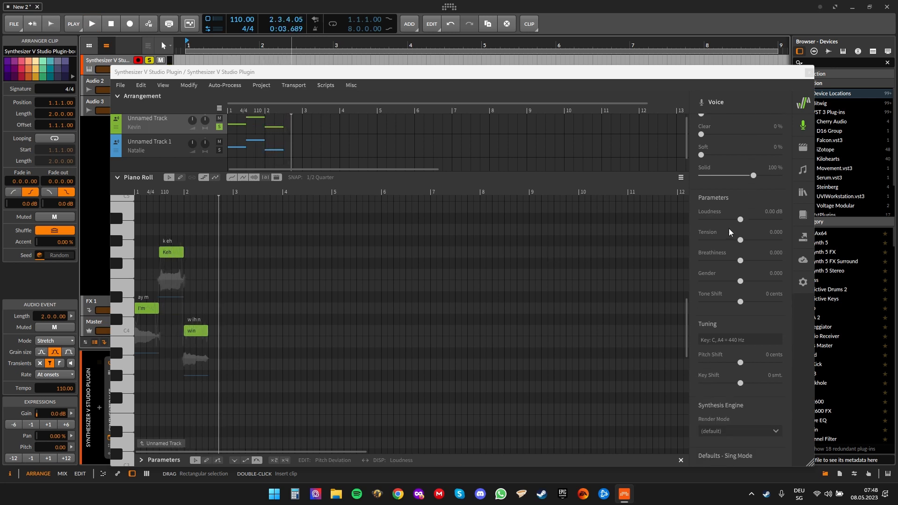
pyautogui.click(174, 250)
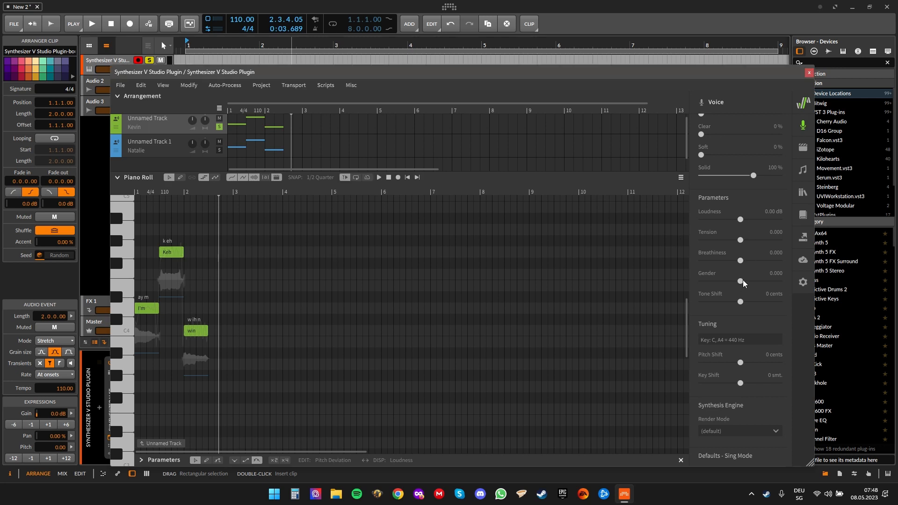
pyautogui.moveTo(269, 376); pyautogui.dragTo(137, 234)
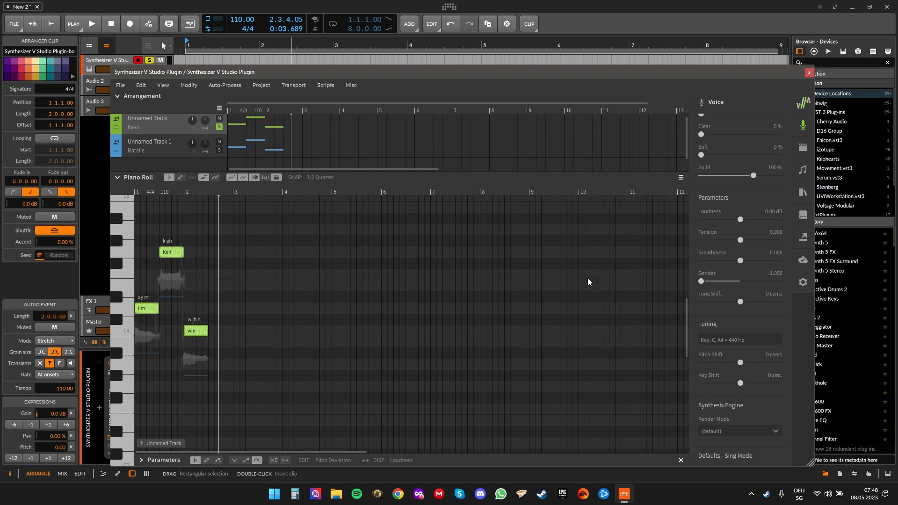
pyautogui.click(186, 42)
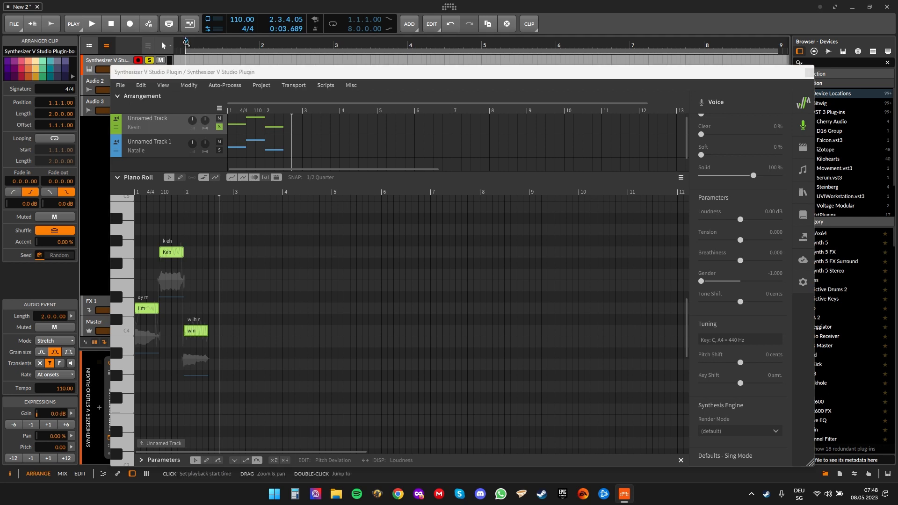
pyautogui.press('space')
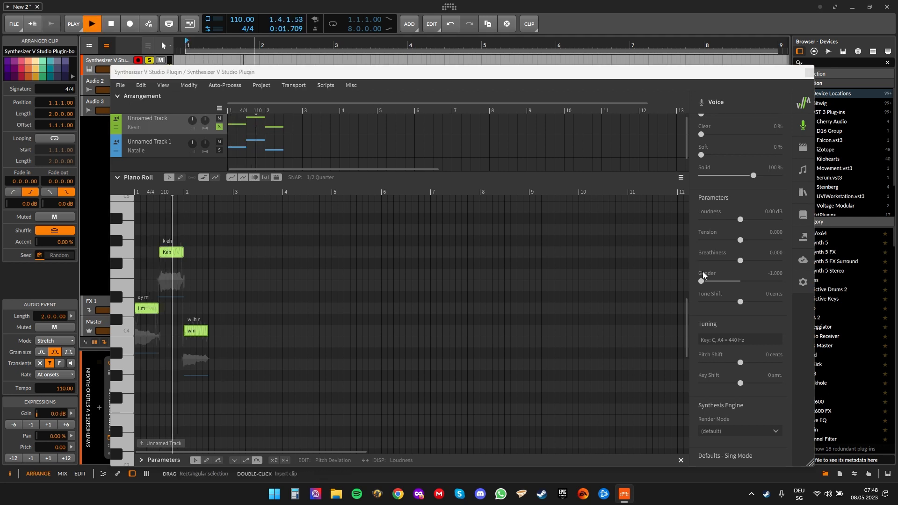
pyautogui.press('space')
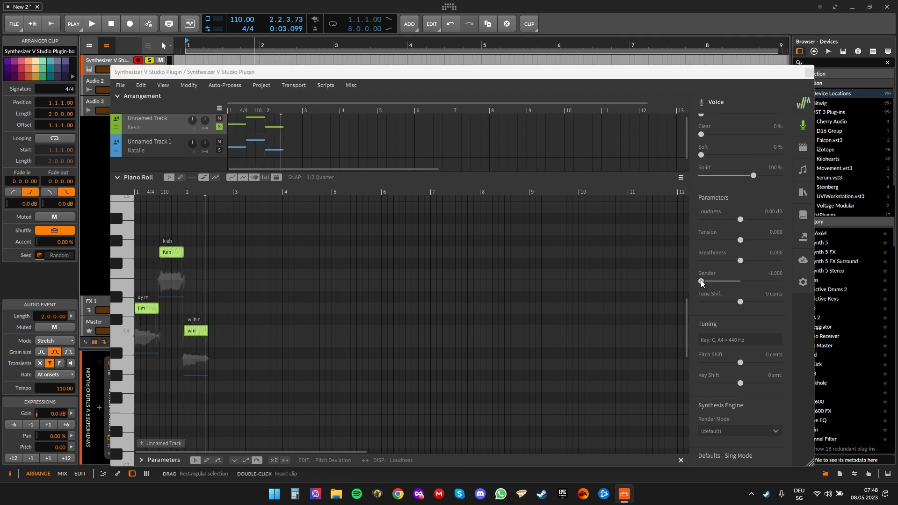
# Play the phrase from bar 1 with Kevin's Gender parameter at 1.000, and reset Gender to 0.000
pyautogui.moveTo(700, 280); pyautogui.dragTo(759, 263)
pyautogui.click(186, 45)
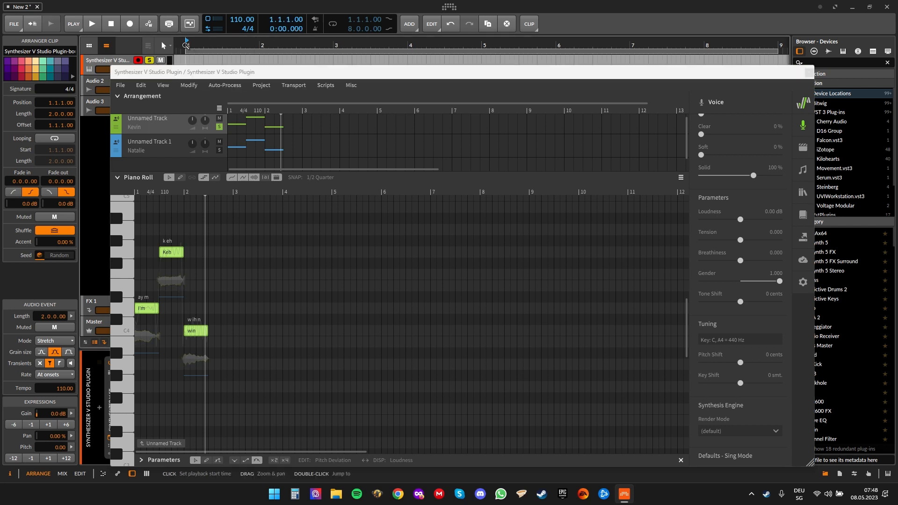
pyautogui.press('space')
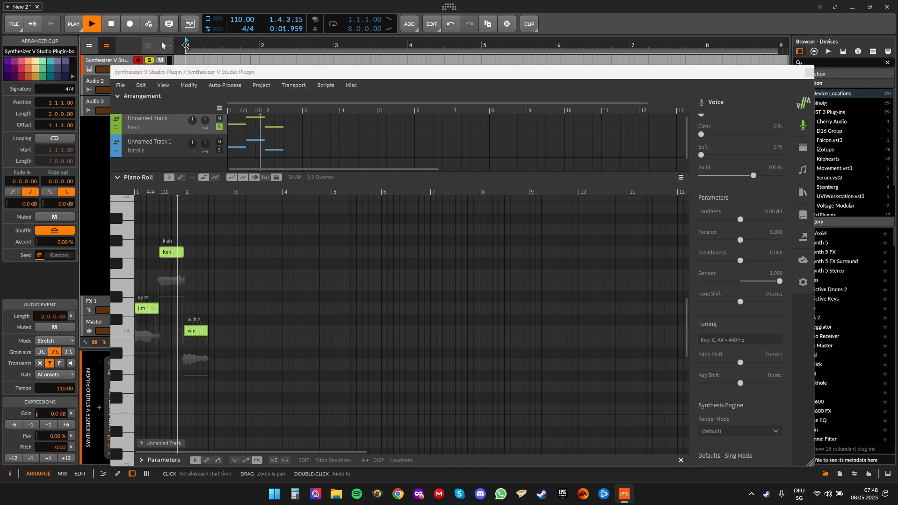
pyautogui.press('space')
pyautogui.click(743, 283)
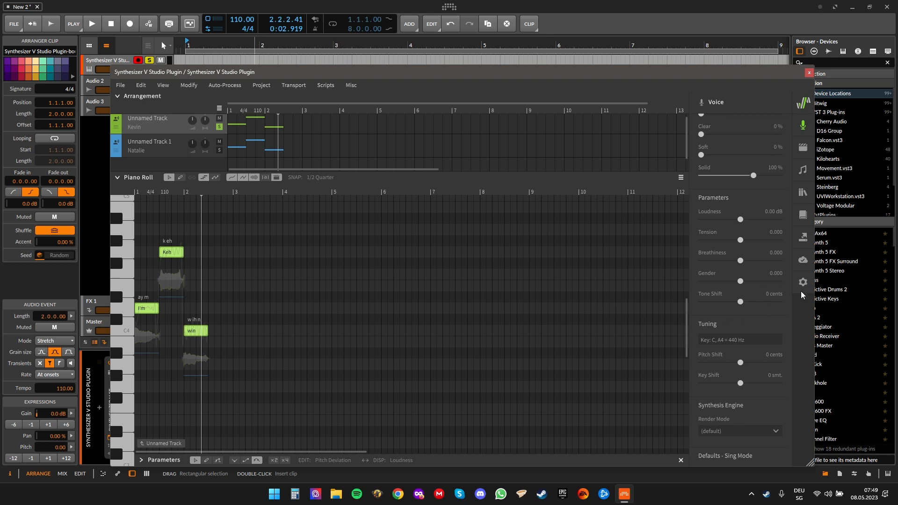
# Examine the Render Mode options of the voice's synthesis engine without changing the setting
pyautogui.scroll(-5, 739, 215)
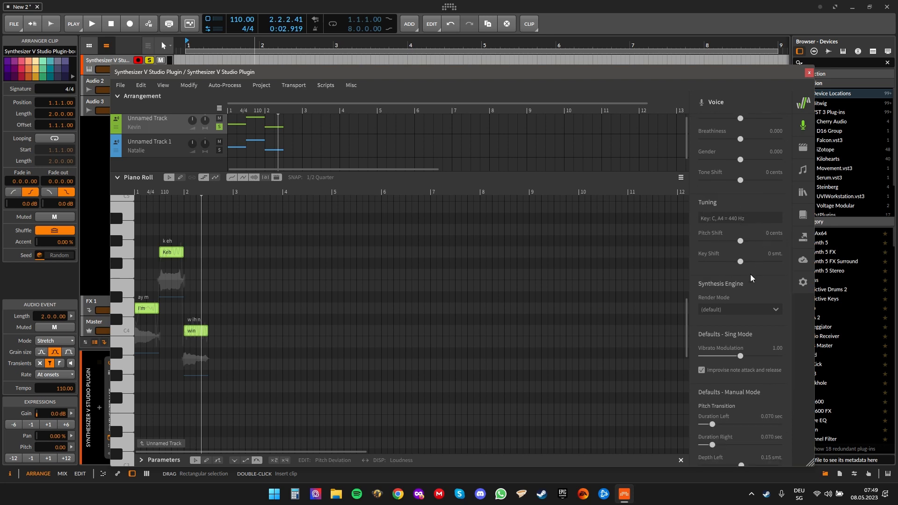
pyautogui.scroll(-3, 750, 274)
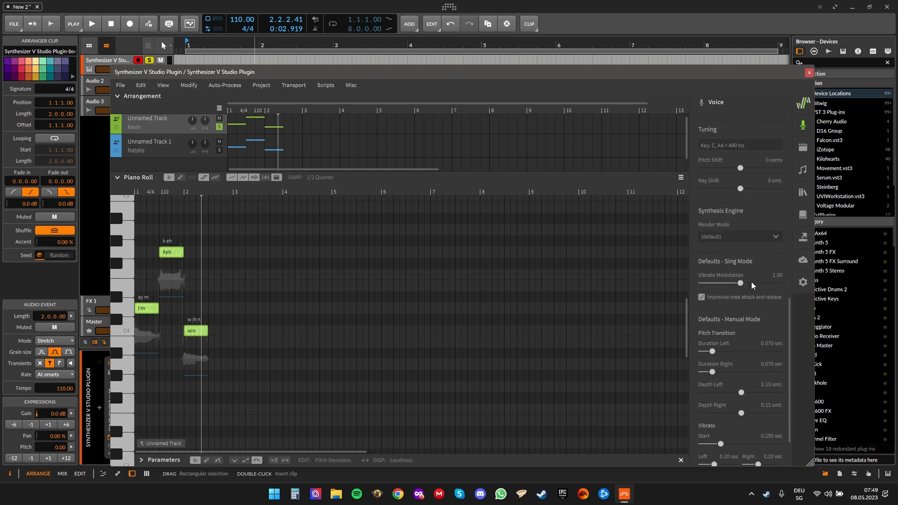
pyautogui.click(742, 238)
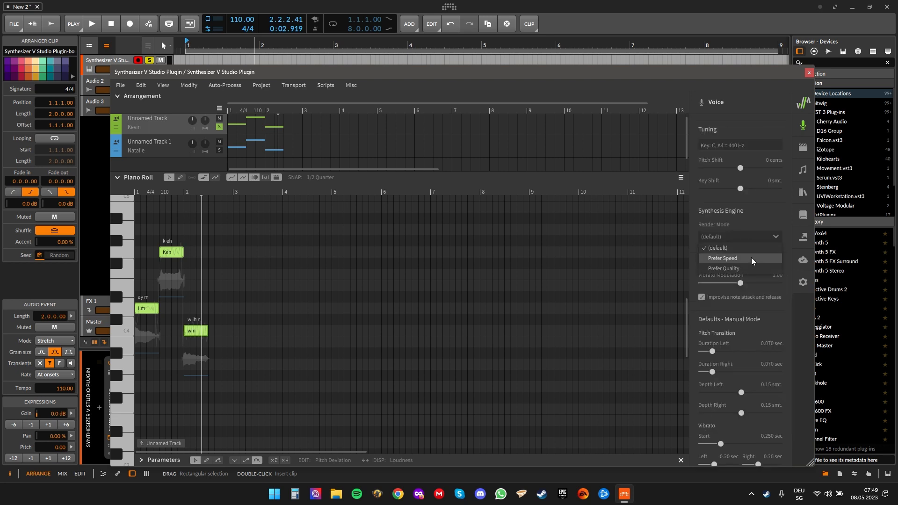
pyautogui.click(737, 233)
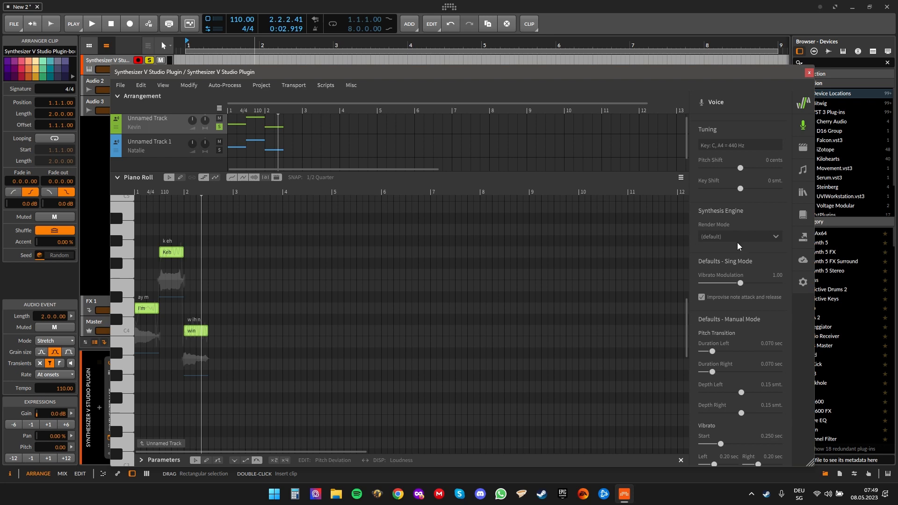
# Set the sing mode default Vibrato Modulation to 0.00 and play the phrase from bar 1
pyautogui.scroll(-2, 737, 242)
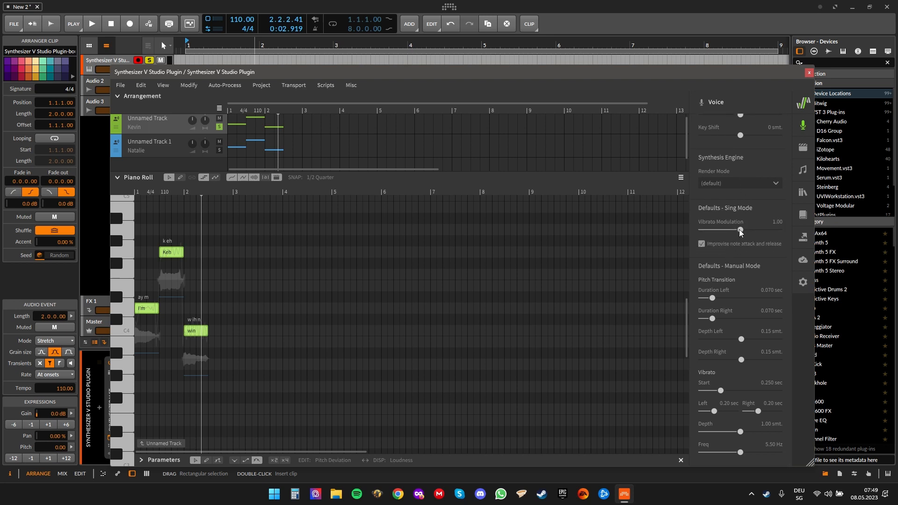
pyautogui.moveTo(739, 229); pyautogui.dragTo(713, 230)
pyautogui.click(190, 47)
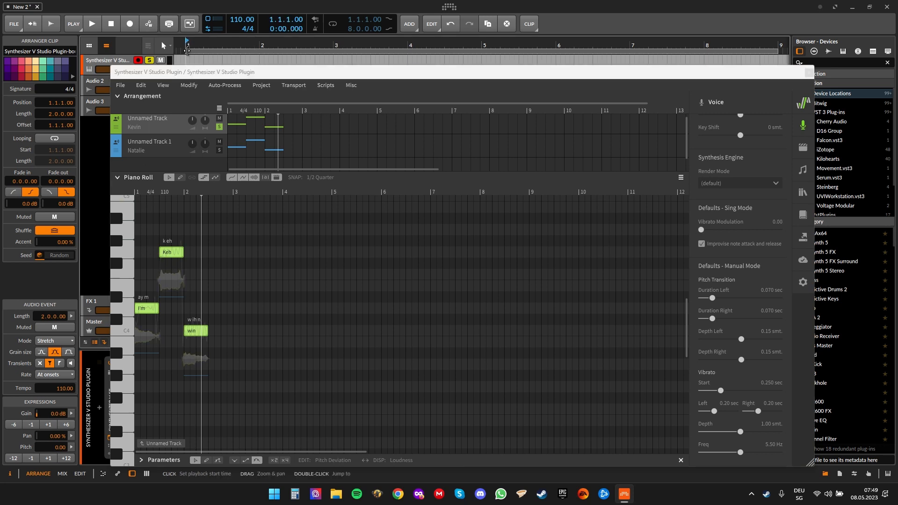
pyautogui.press('space')
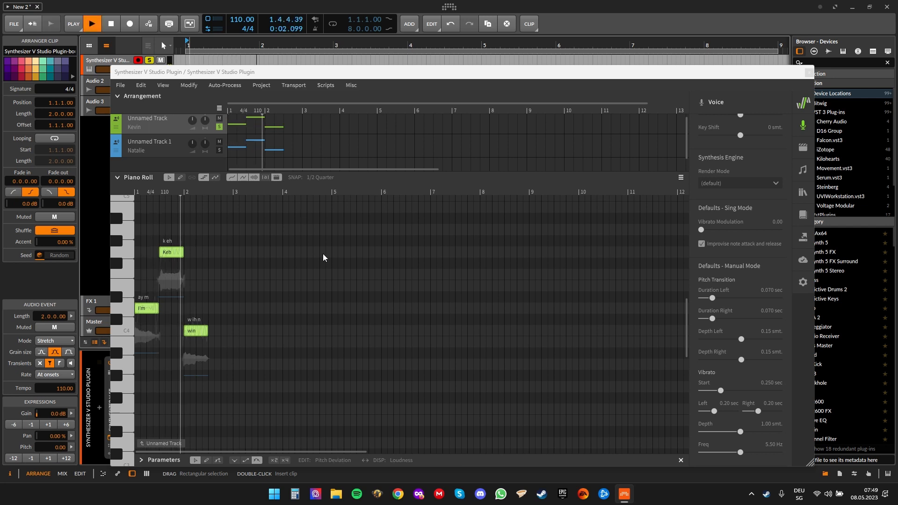
pyautogui.press('space')
# Set the sing mode default Vibrato Modulation to 2.00 and play the phrase from bar 1
pyautogui.moveTo(701, 230); pyautogui.dragTo(790, 232)
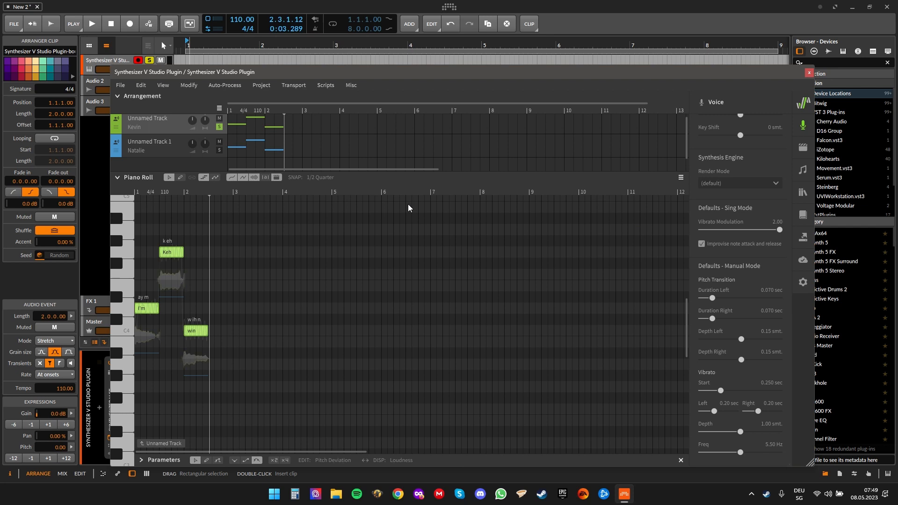
pyautogui.click(188, 46)
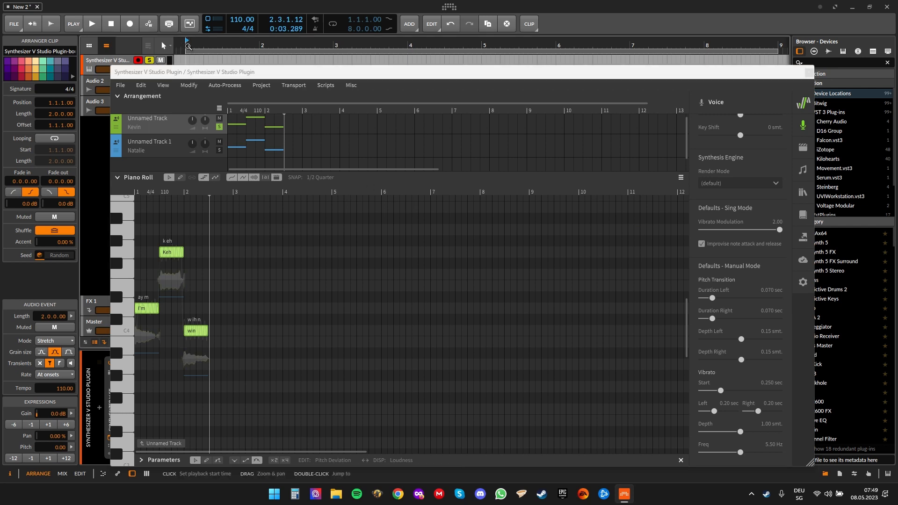
pyautogui.press('space')
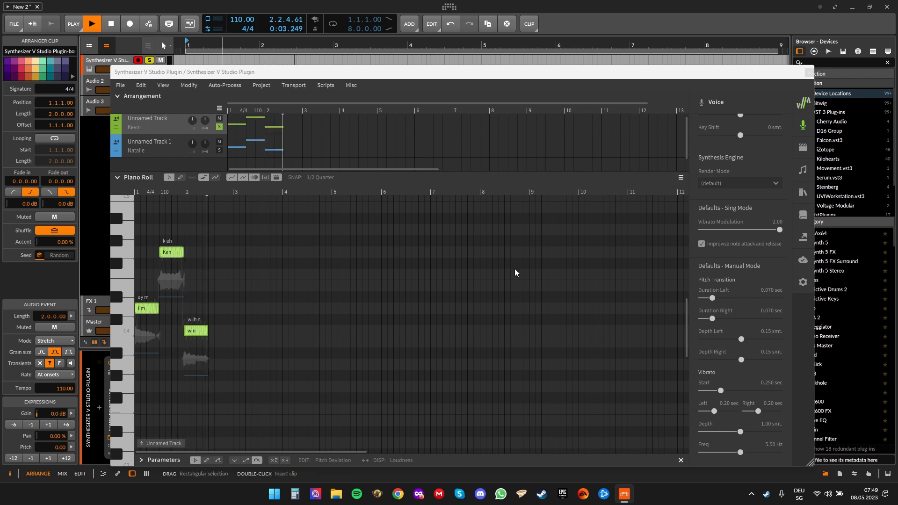
pyautogui.press('space')
# Set the sing mode default Vibrato Modulation to 1.00
pyautogui.click(737, 226)
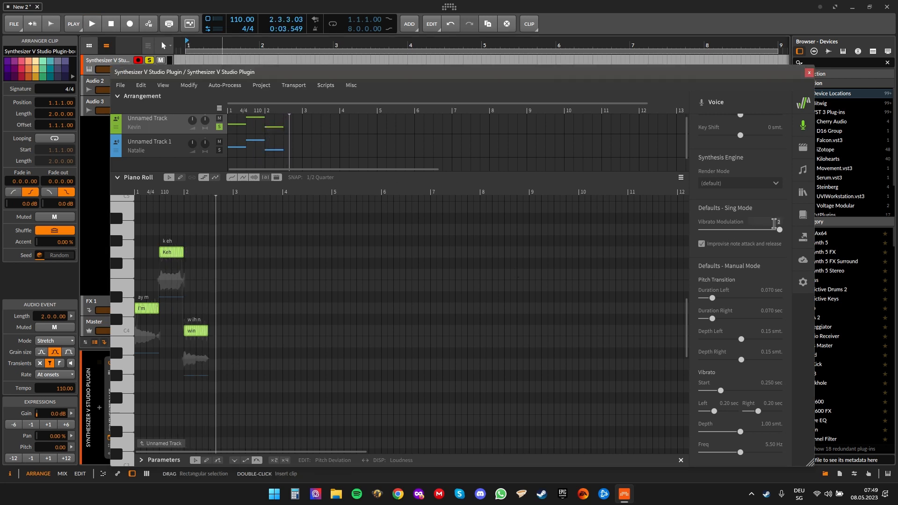
pyautogui.write('0')
pyautogui.press('Return')
pyautogui.write('1')
pyautogui.press('Return')
# Select the note "Keh", set the manual mode pitch transition's Duration Left to 0.500 sec and play the phrase from bar 1
pyautogui.click(199, 303)
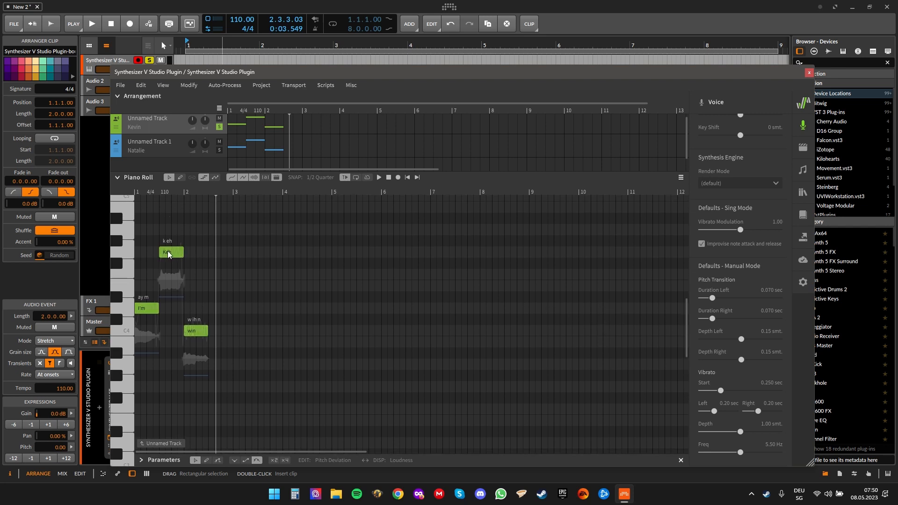
pyautogui.moveTo(712, 298); pyautogui.dragTo(758, 298)
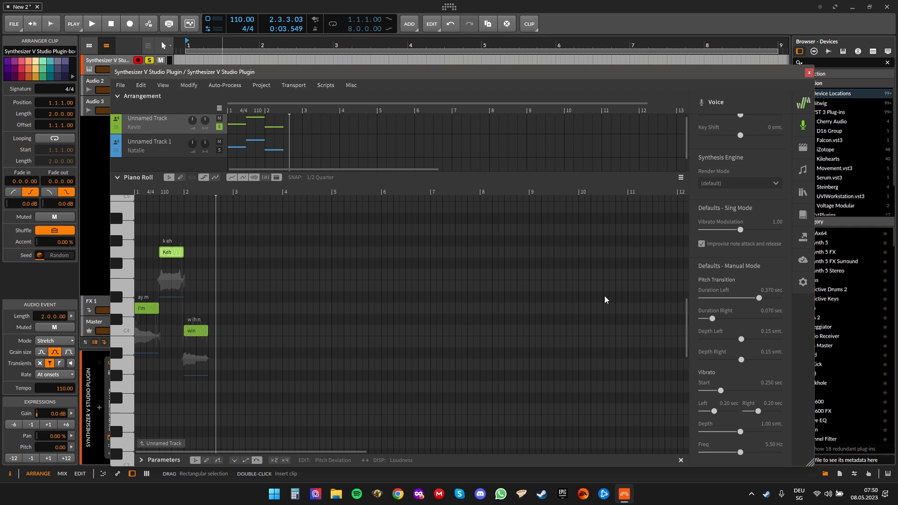
pyautogui.click(195, 331)
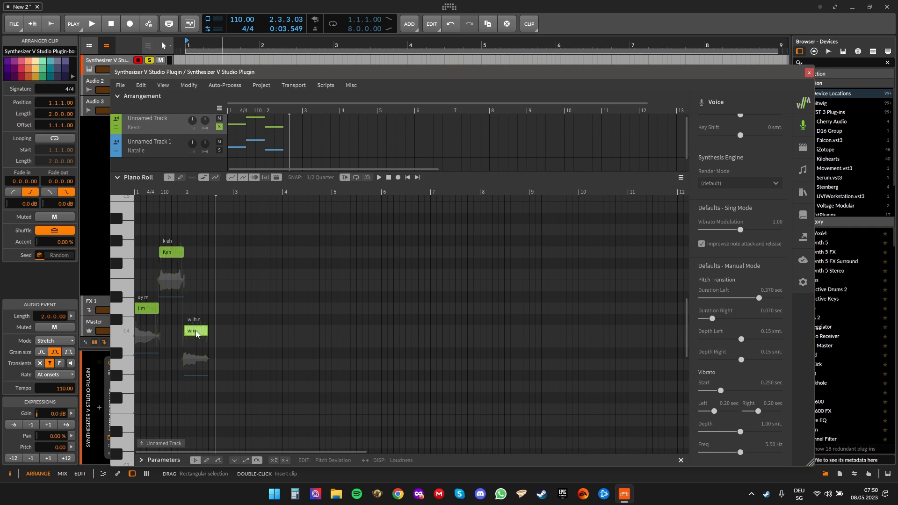
pyautogui.click(167, 251)
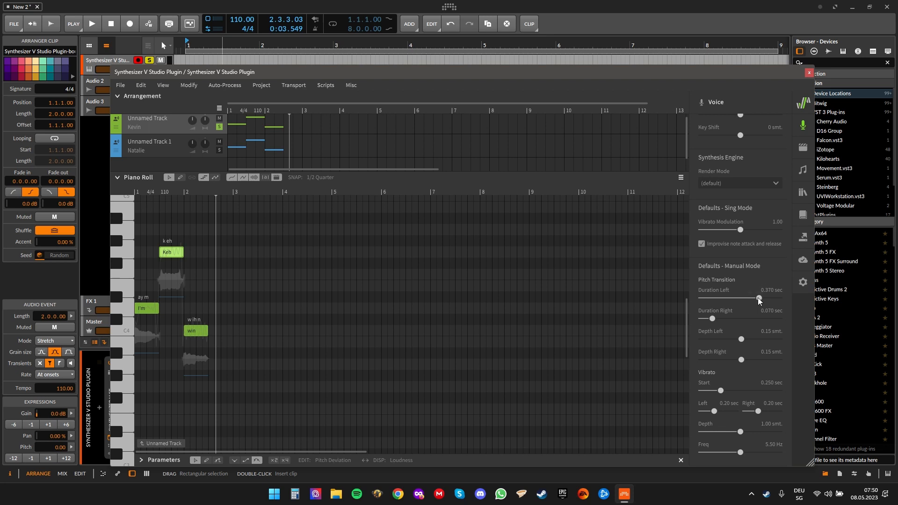
pyautogui.moveTo(714, 299); pyautogui.dragTo(780, 303)
pyautogui.click(135, 190)
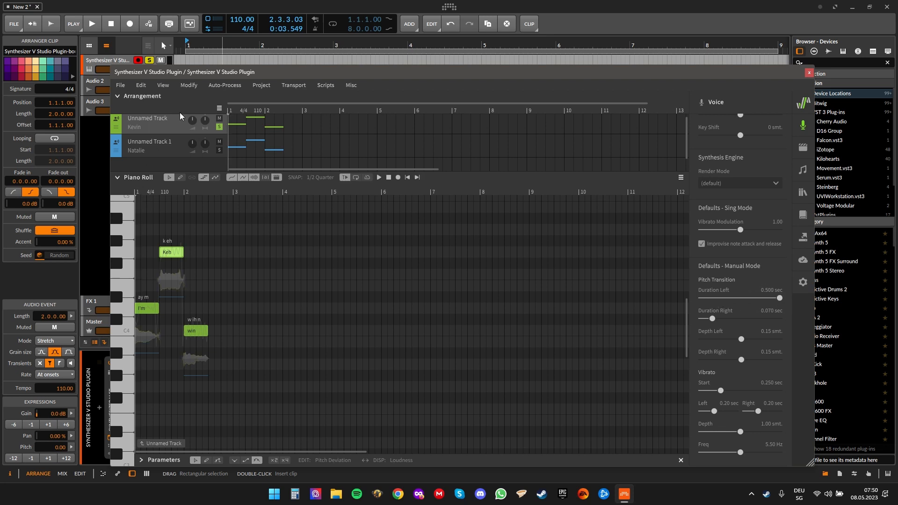
pyautogui.press('space')
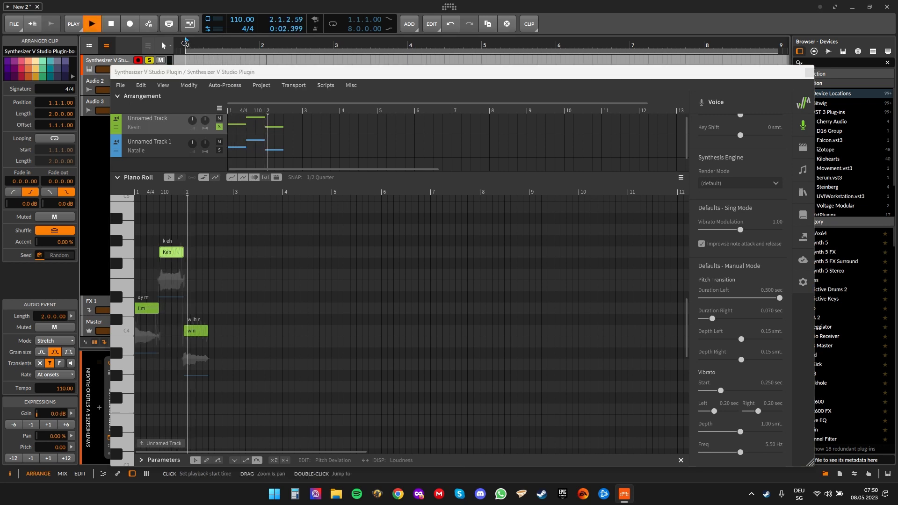
pyautogui.press('space')
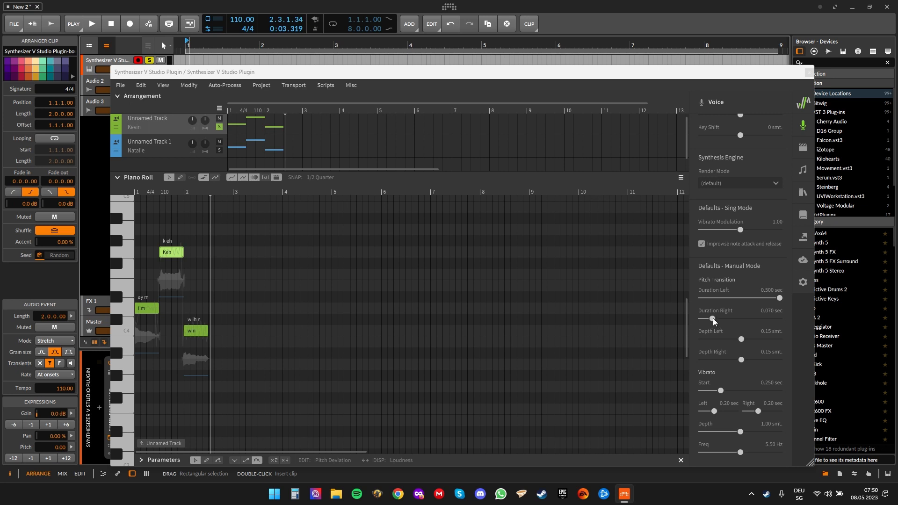
# Set the manual mode pitch transition's Duration Right to 0.500 sec and play the phrase from bar 1
pyautogui.moveTo(713, 318); pyautogui.dragTo(780, 318)
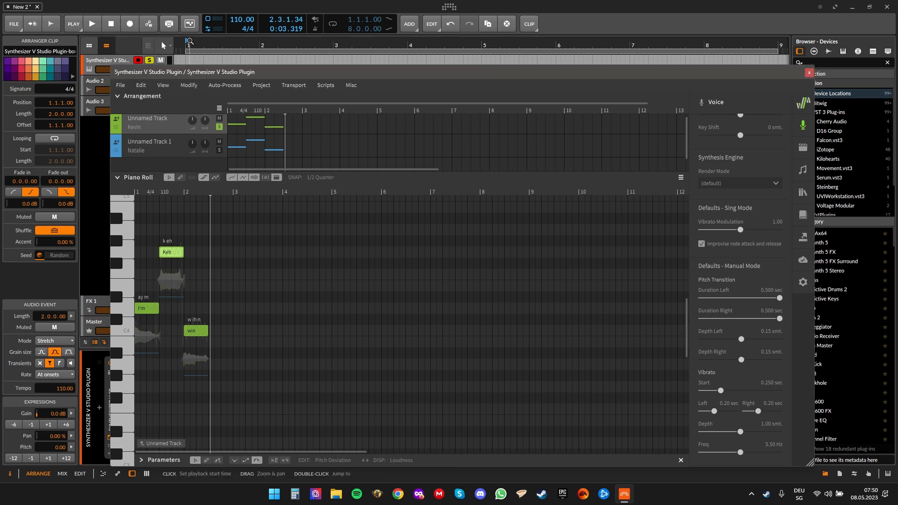
pyautogui.click(186, 42)
pyautogui.press('space')
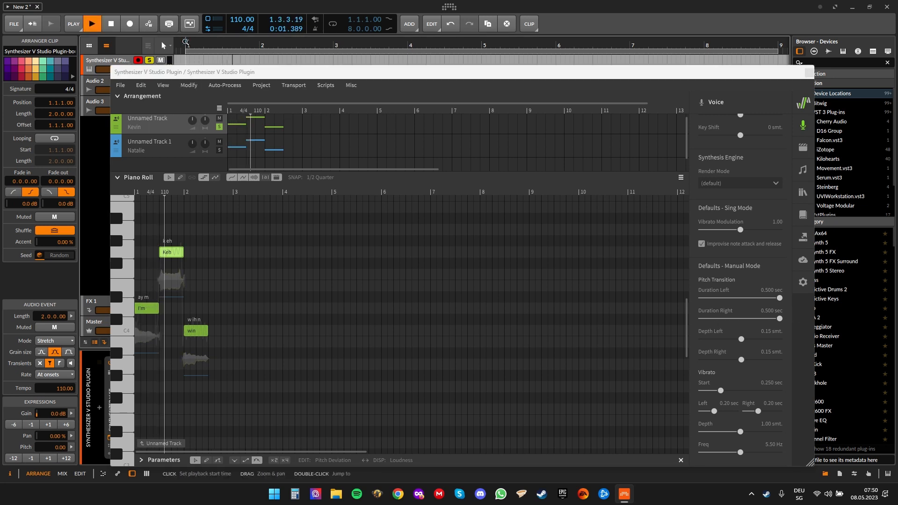
pyautogui.press('space')
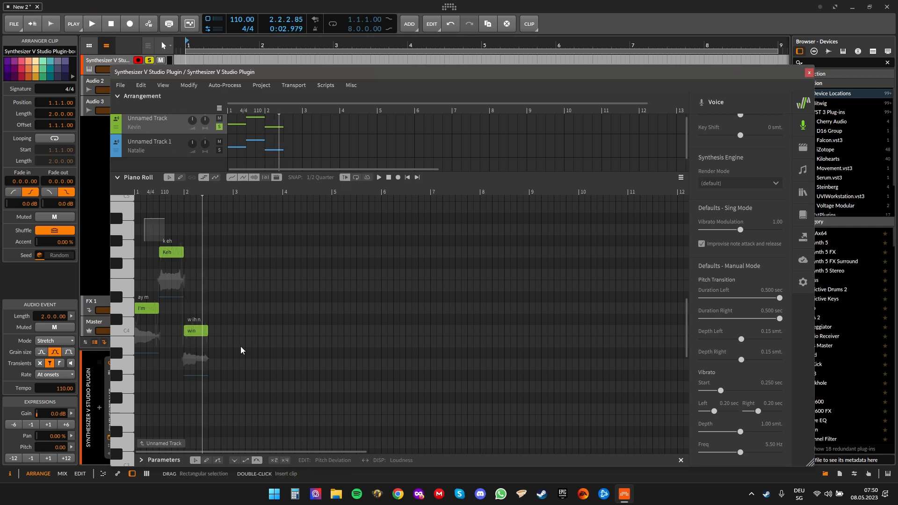
# Select Kevin's three notes, reset the pitch transition's Duration Left and Duration Right to 0.070 sec and play from bar 1
pyautogui.click(240, 346)
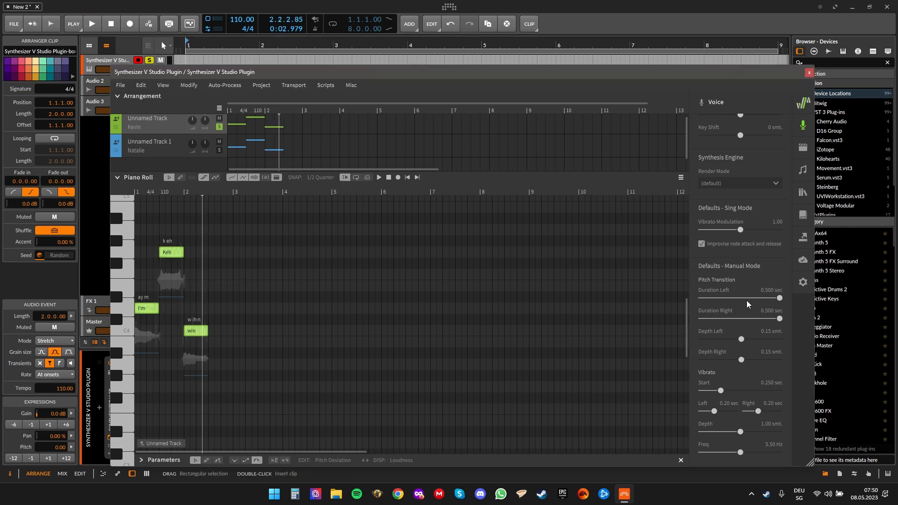
pyautogui.click(732, 297)
pyautogui.click(713, 317)
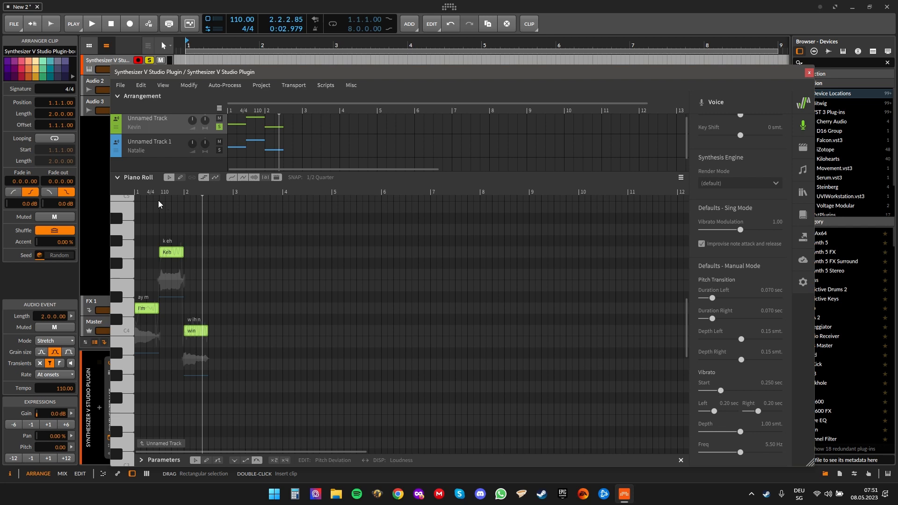
pyautogui.click(136, 191)
pyautogui.press('space')
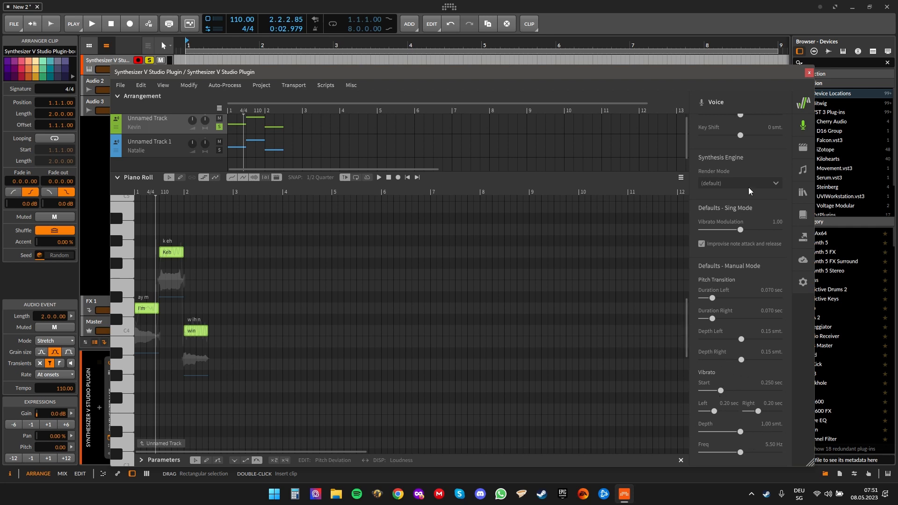
# Open AI Retakes for the three selected notes, view the Timbre takes and return to the Pitch takes
pyautogui.click(803, 125)
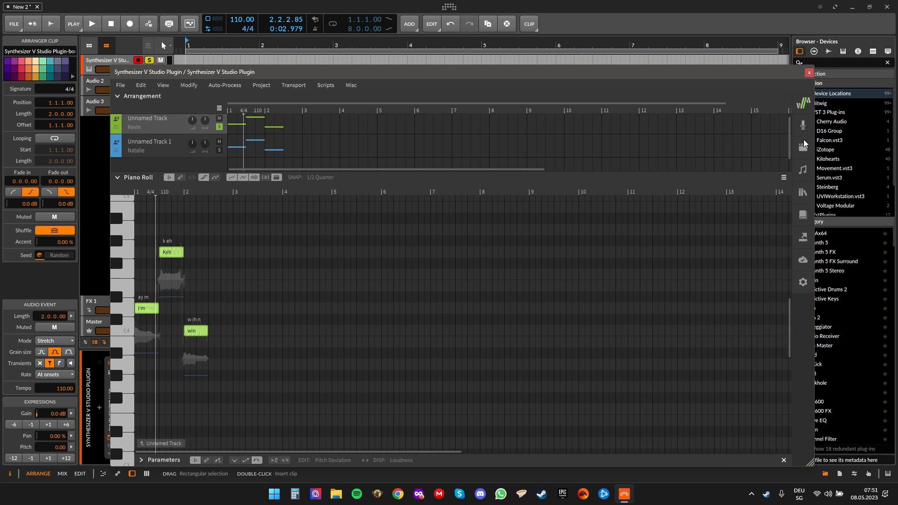
pyautogui.click(803, 146)
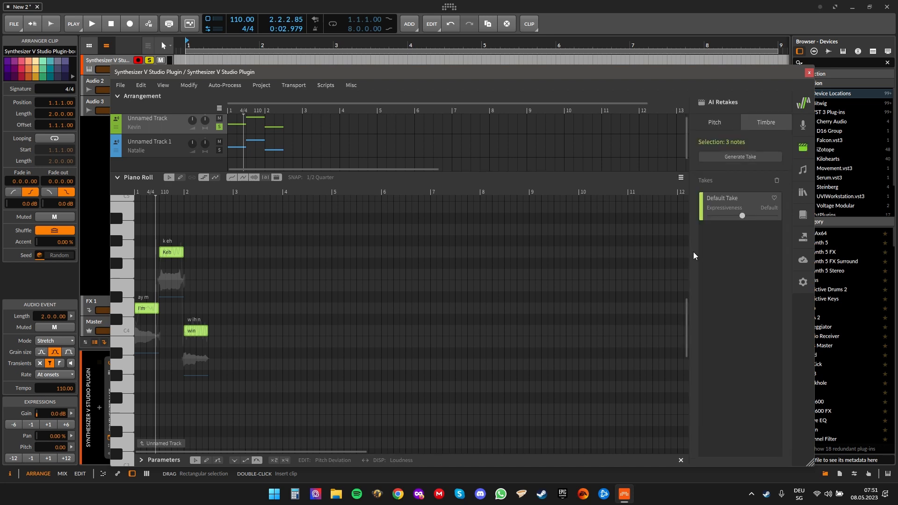
pyautogui.click(718, 122)
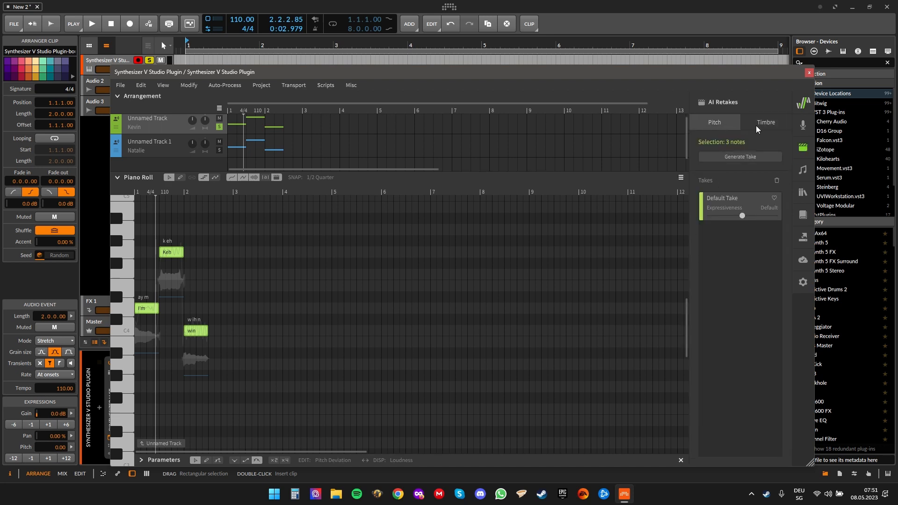
pyautogui.click(757, 126)
pyautogui.click(717, 123)
# Generate a new pitch take for the three selected notes, and remove it in favour of the Default Take
pyautogui.click(737, 156)
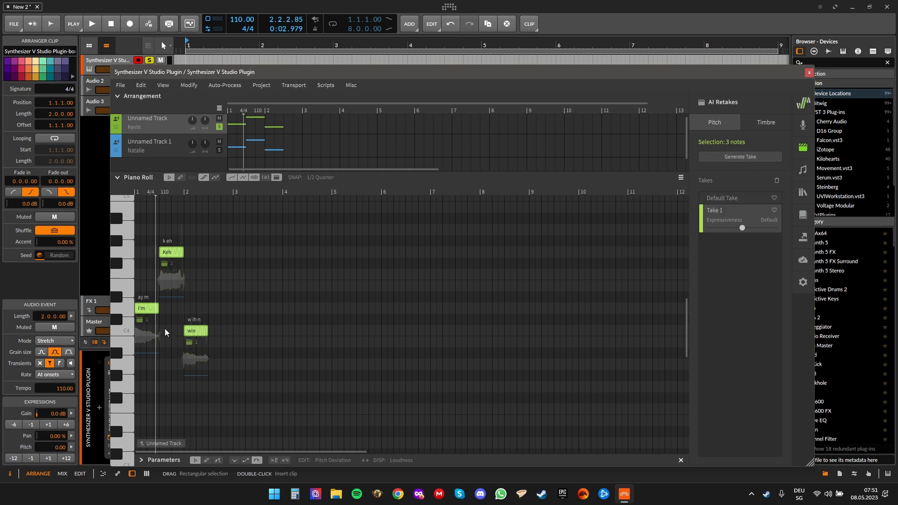
pyautogui.click(777, 180)
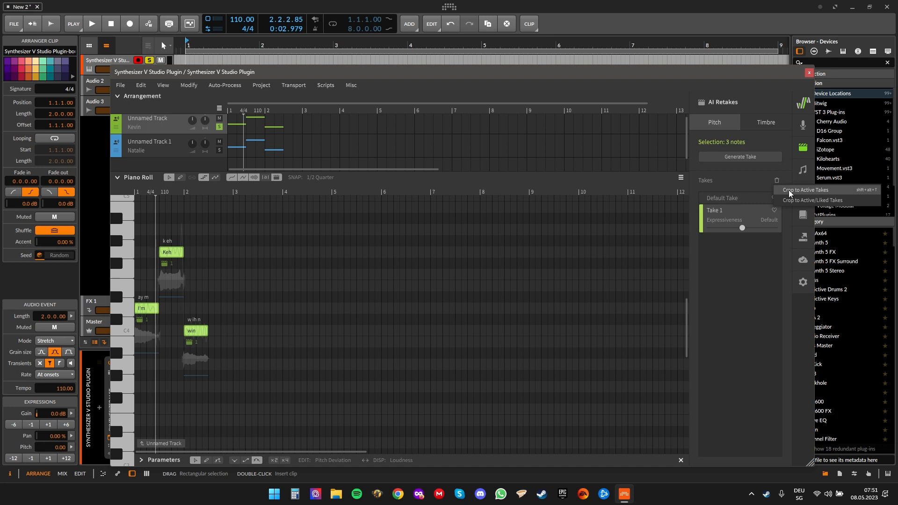
pyautogui.click(826, 190)
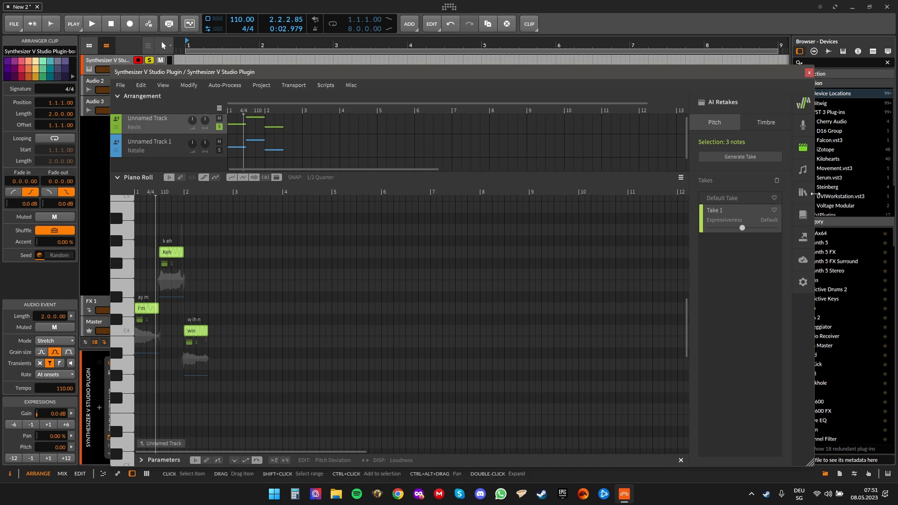
pyautogui.click(767, 210)
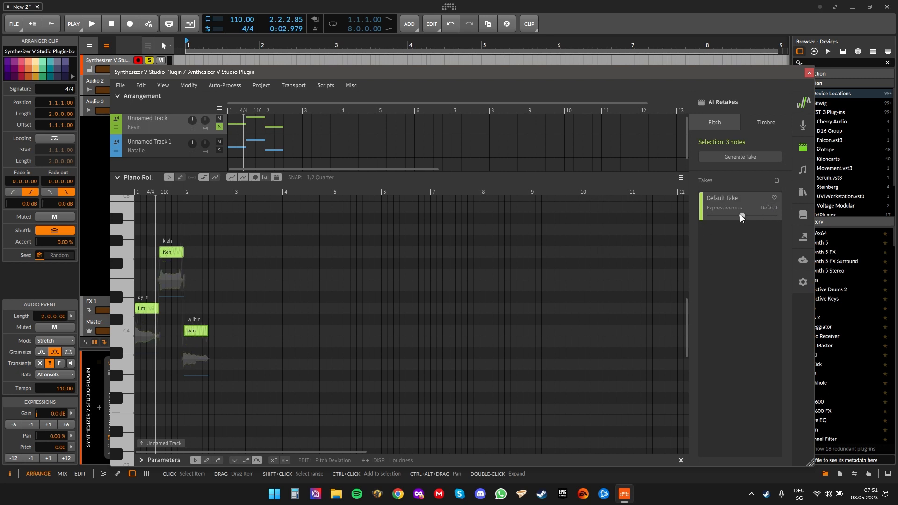
# Generate a new pitch take for the note "I'm", set its Expressiveness to +100 and play the phrase from bar 1
pyautogui.click(154, 307)
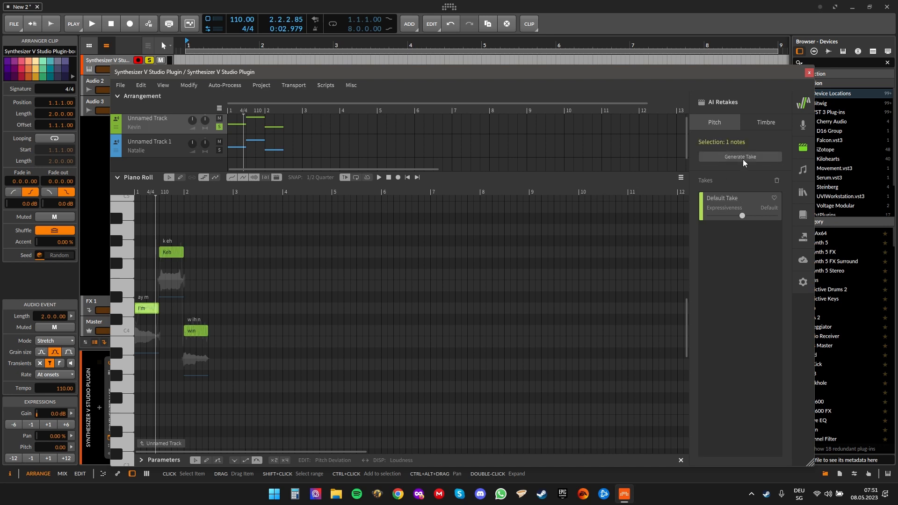
pyautogui.click(742, 159)
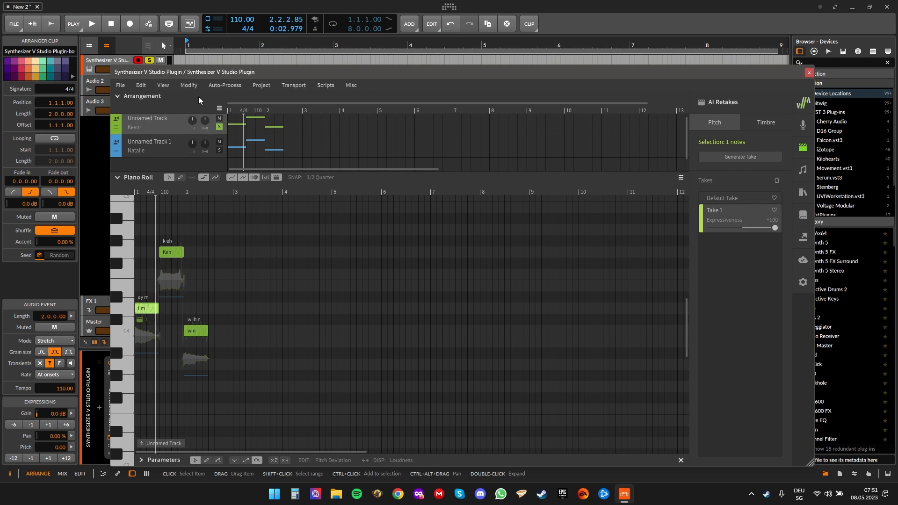
pyautogui.click(187, 43)
pyautogui.press('space')
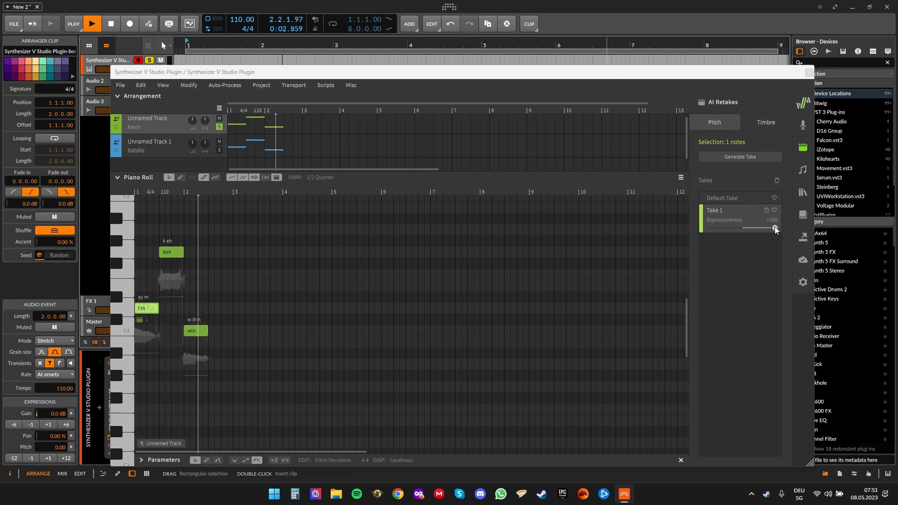
pyautogui.press('space')
# Set the Expressiveness of Take 1 on the note "I'm" to -100 and play the phrase from bar 1
pyautogui.moveTo(775, 228); pyautogui.dragTo(696, 230)
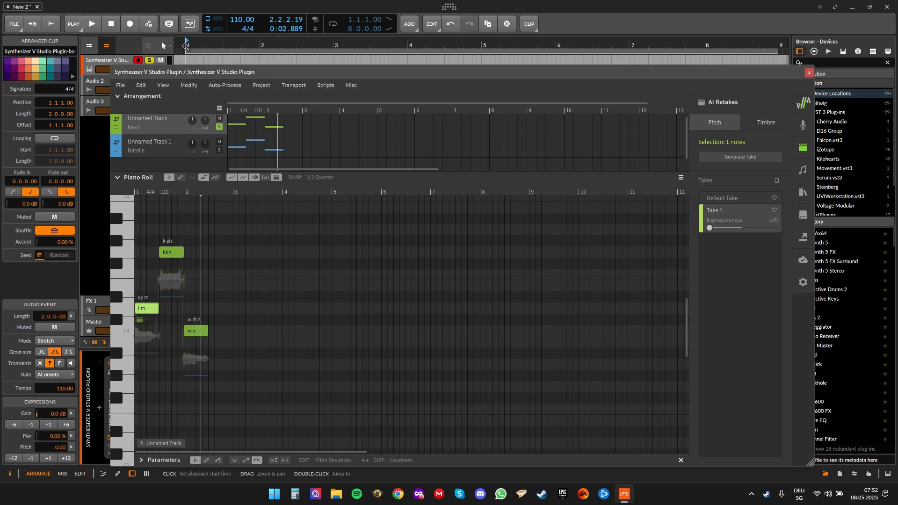
pyautogui.click(180, 47)
pyautogui.press('space')
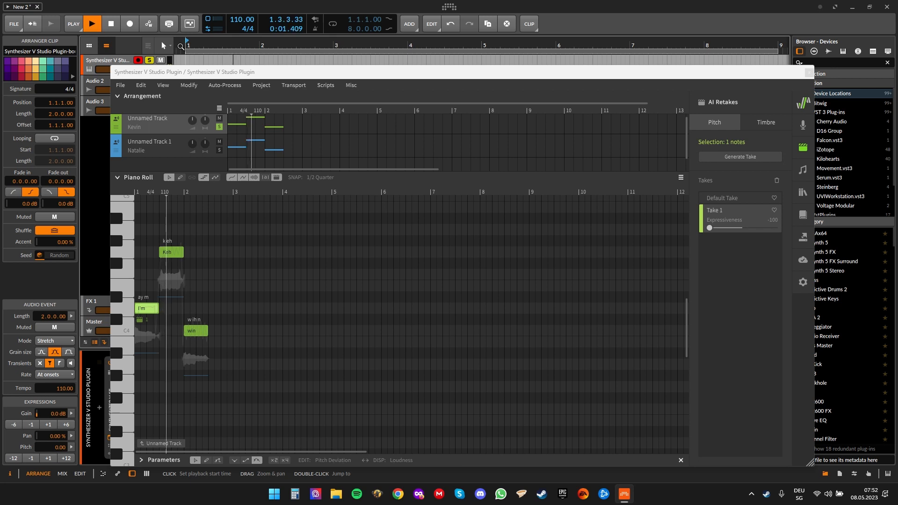
pyautogui.press('space')
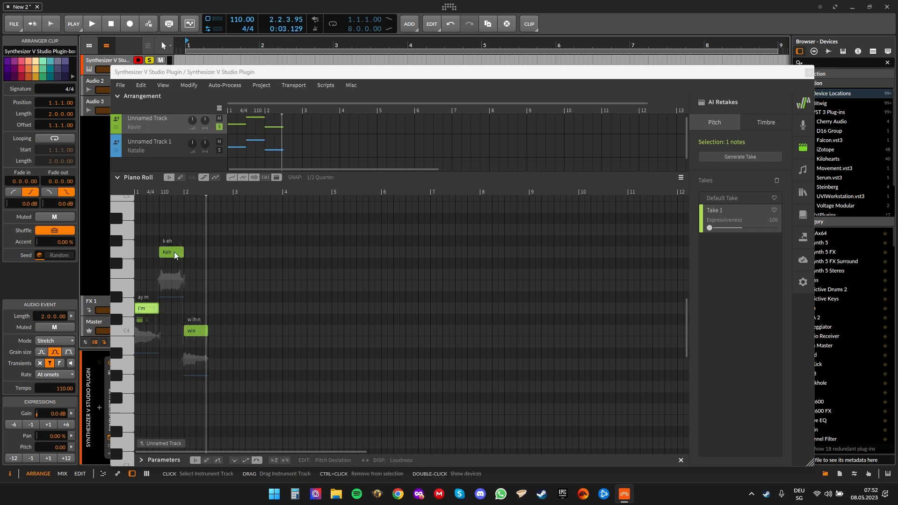
# Set the Default Take's Expressiveness to -100 for the note "win" and play the phrase from bar 1
pyautogui.click(174, 251)
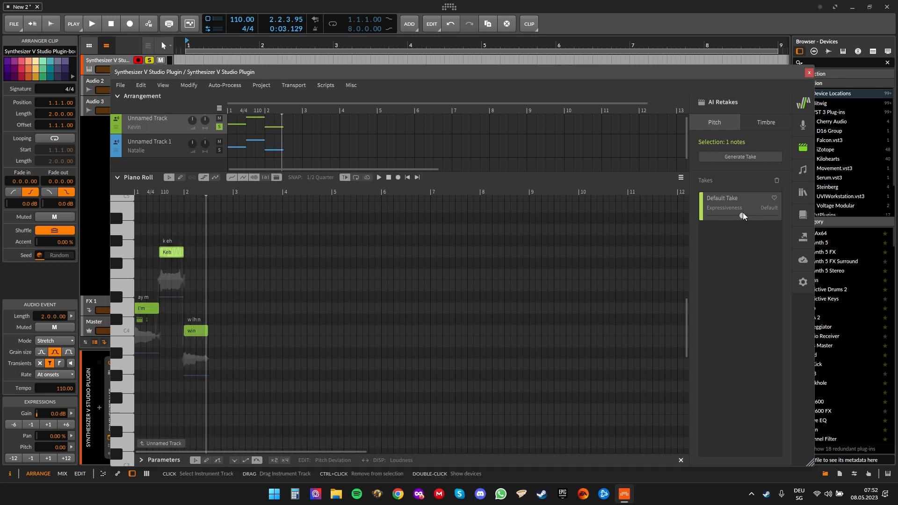
pyautogui.click(197, 330)
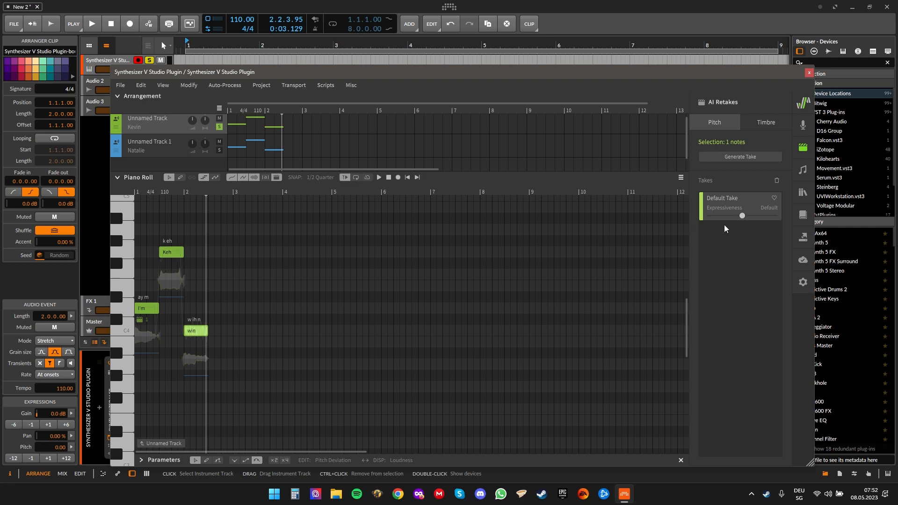
pyautogui.moveTo(741, 217); pyautogui.dragTo(533, 247)
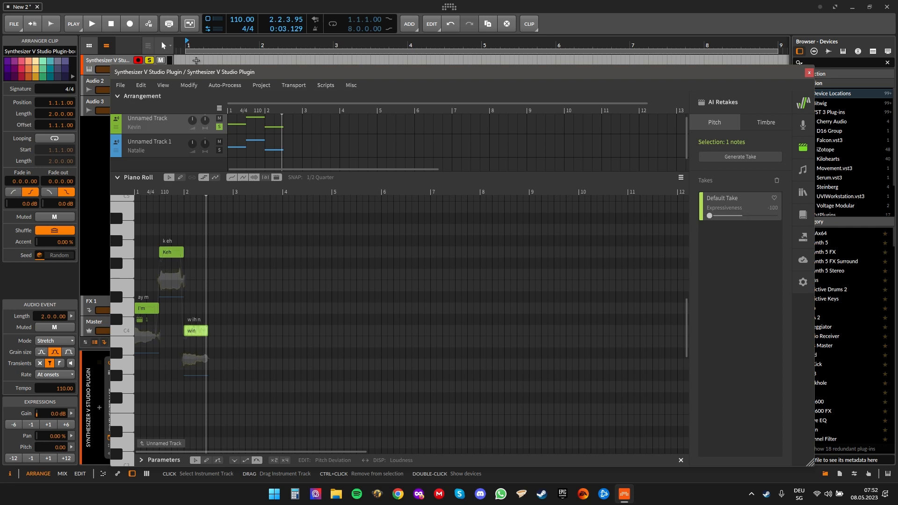
pyautogui.click(186, 43)
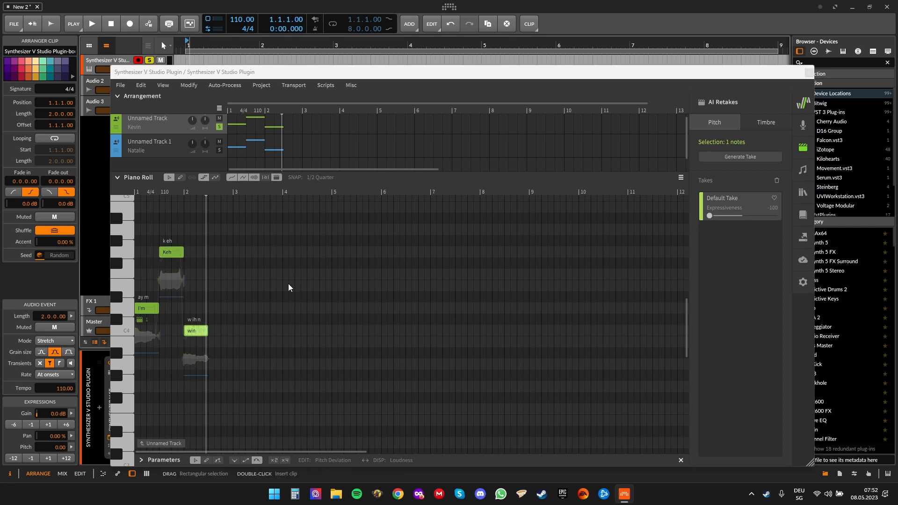
pyautogui.press('space')
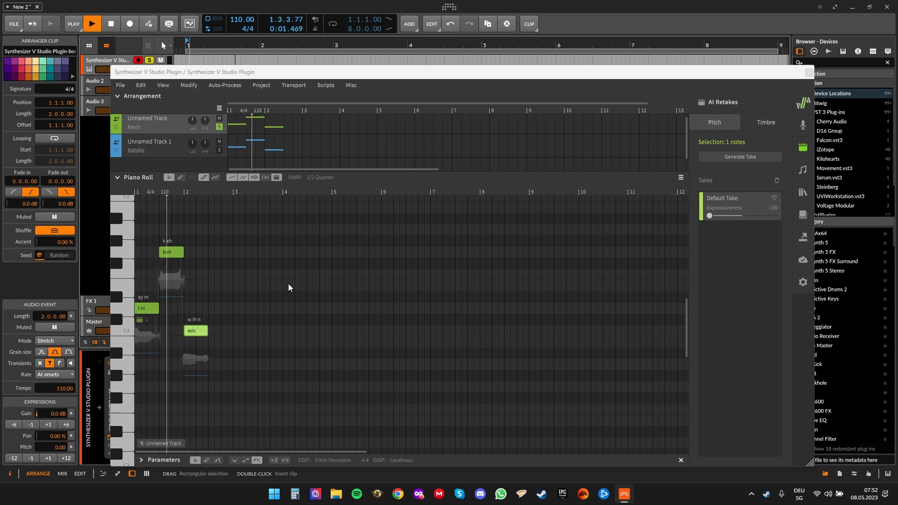
pyautogui.press('space')
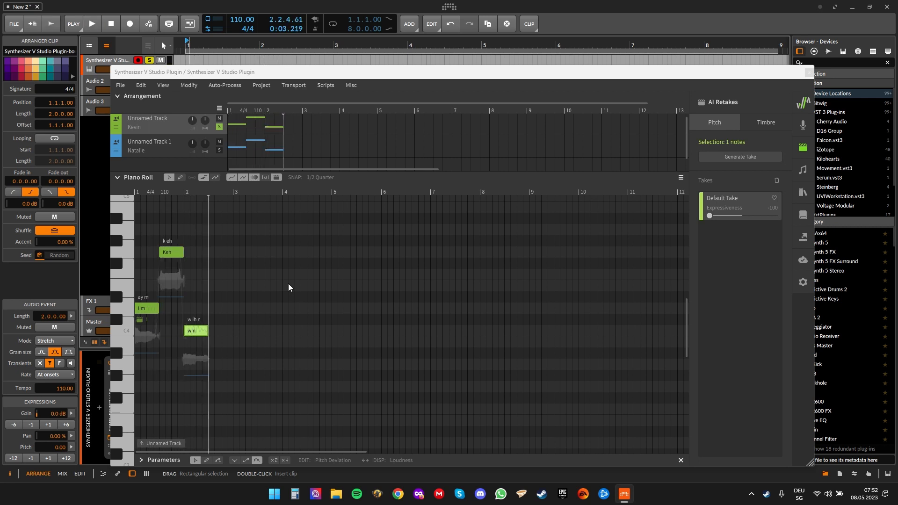
# Remove Take 1 from the three notes and move the Default Take's Expressiveness back to the middle
pyautogui.click(737, 199)
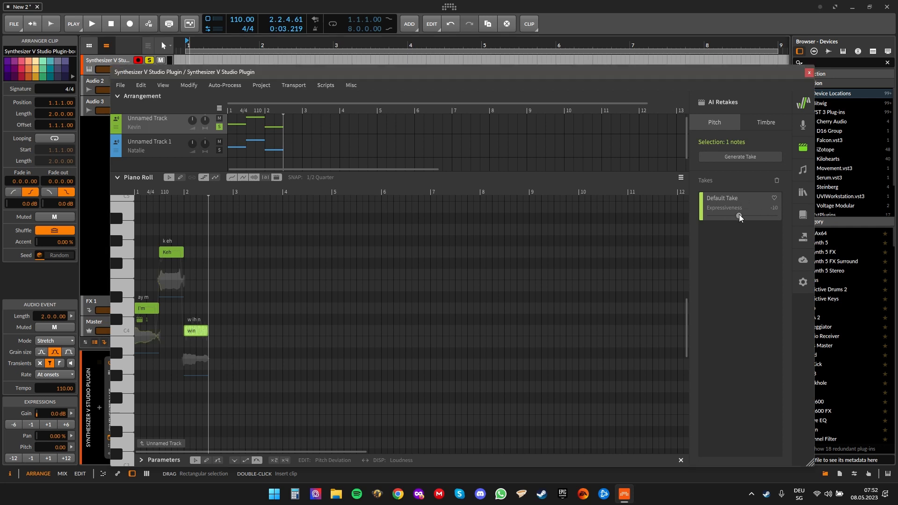
pyautogui.moveTo(739, 216); pyautogui.dragTo(743, 216)
pyautogui.moveTo(205, 357); pyautogui.dragTo(131, 233)
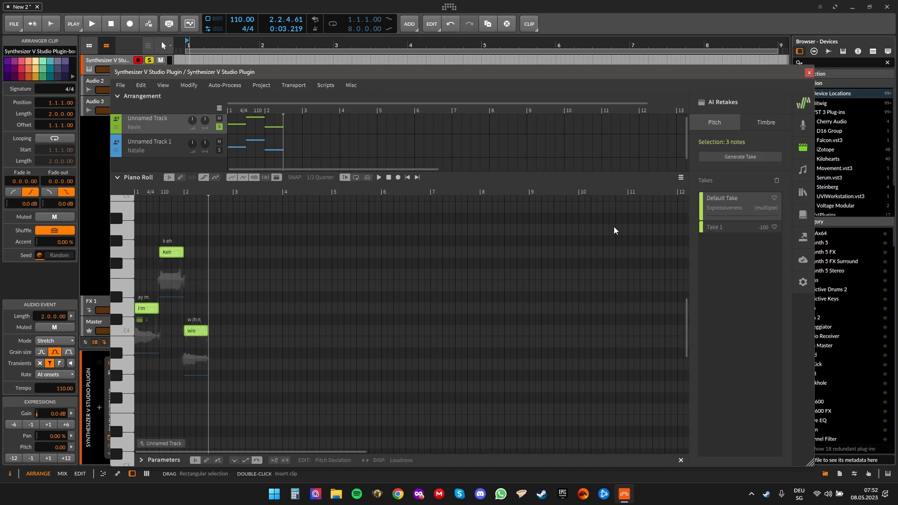
pyautogui.click(737, 203)
pyautogui.click(765, 228)
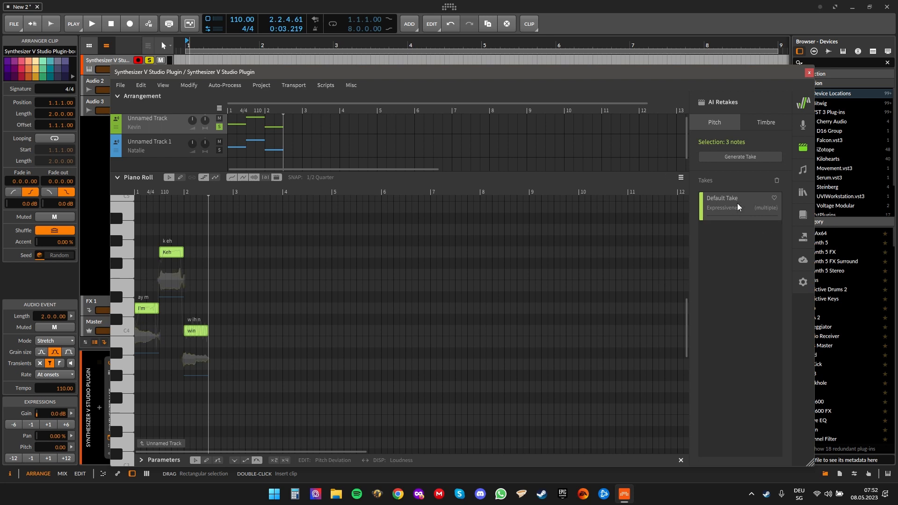
pyautogui.click(735, 216)
pyautogui.moveTo(735, 214); pyautogui.dragTo(742, 219)
pyautogui.click(542, 279)
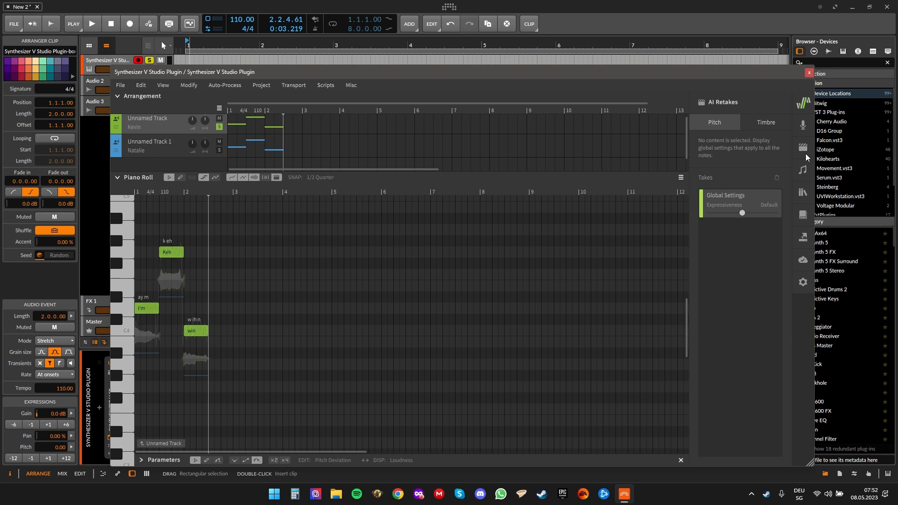
# Open Note Properties for the note "I'm" and step between it and the neighbouring note "Keh"
pyautogui.click(804, 170)
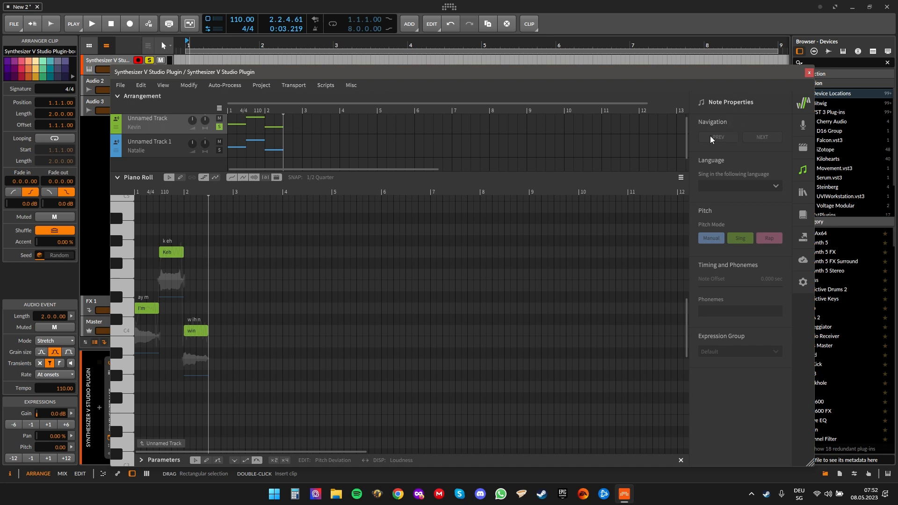
pyautogui.click(147, 305)
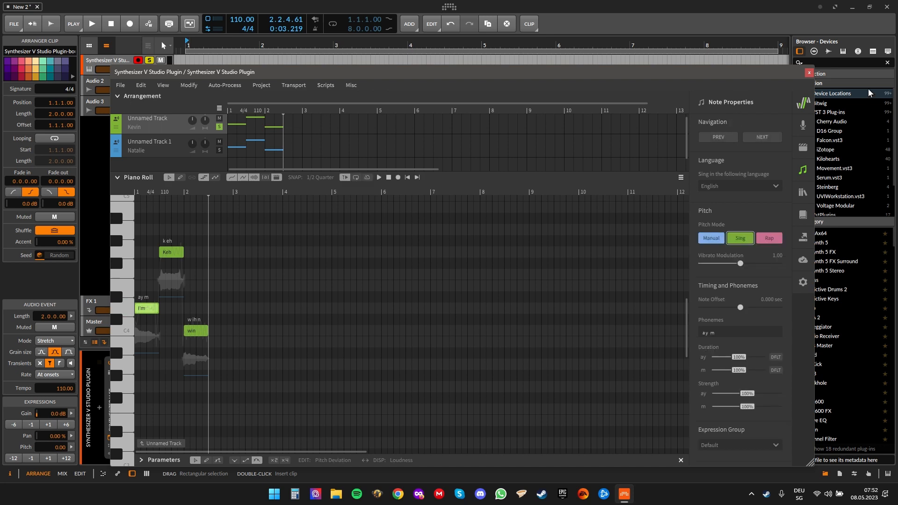
pyautogui.click(718, 136)
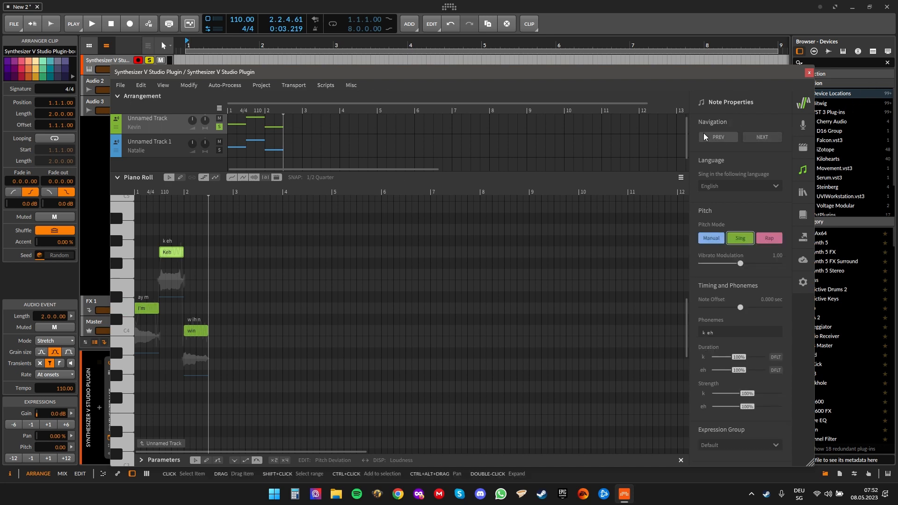
pyautogui.click(718, 137)
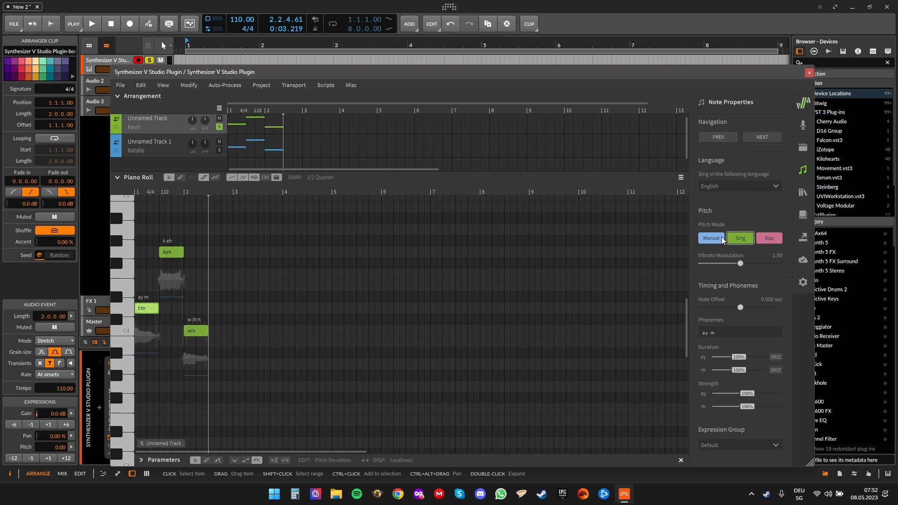
# Set the pitch mode of the note "I'm" to Rap and play the phrase from bar 1
pyautogui.click(767, 240)
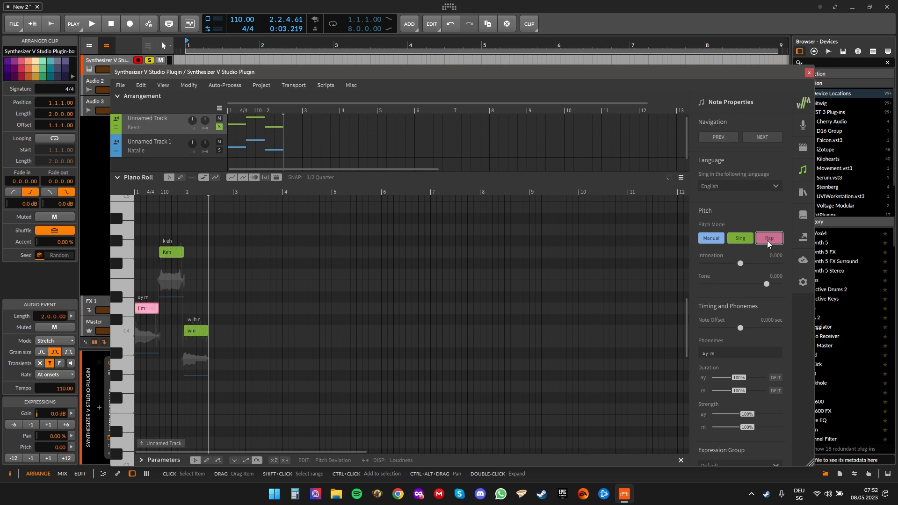
pyautogui.click(136, 190)
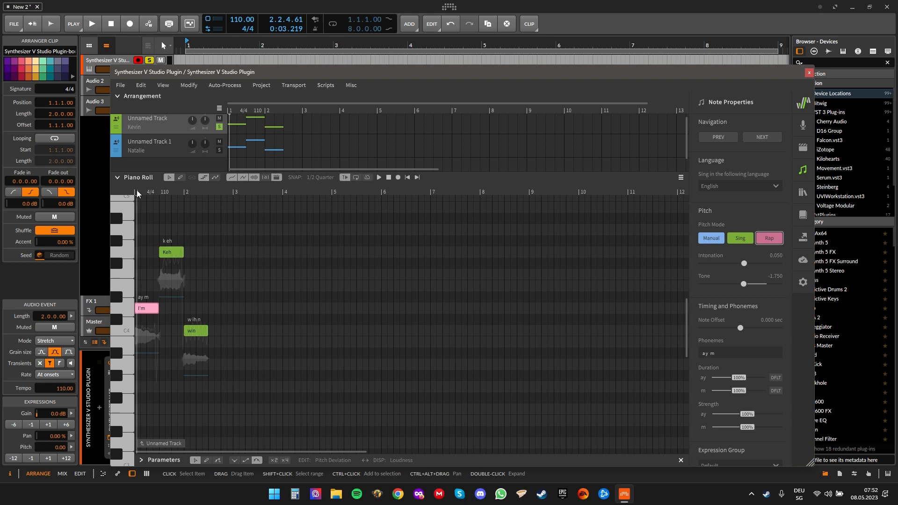
pyautogui.press('space')
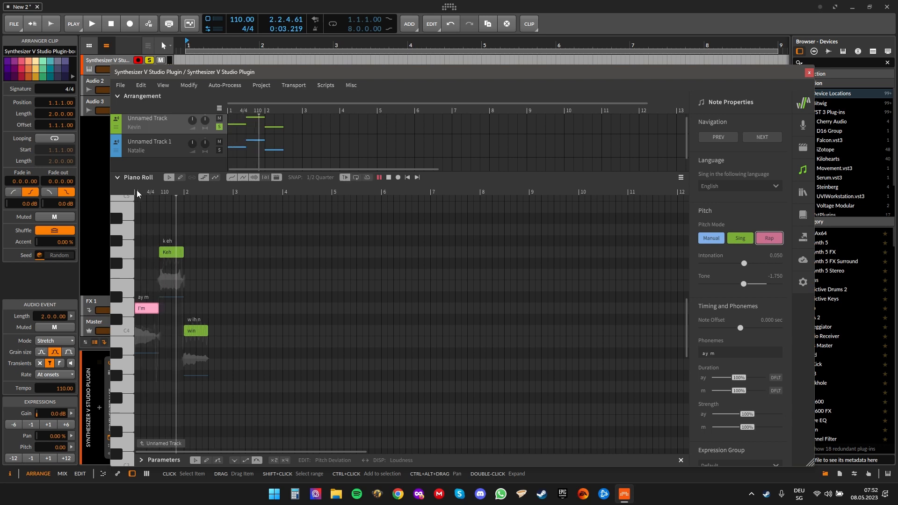
pyautogui.press('space')
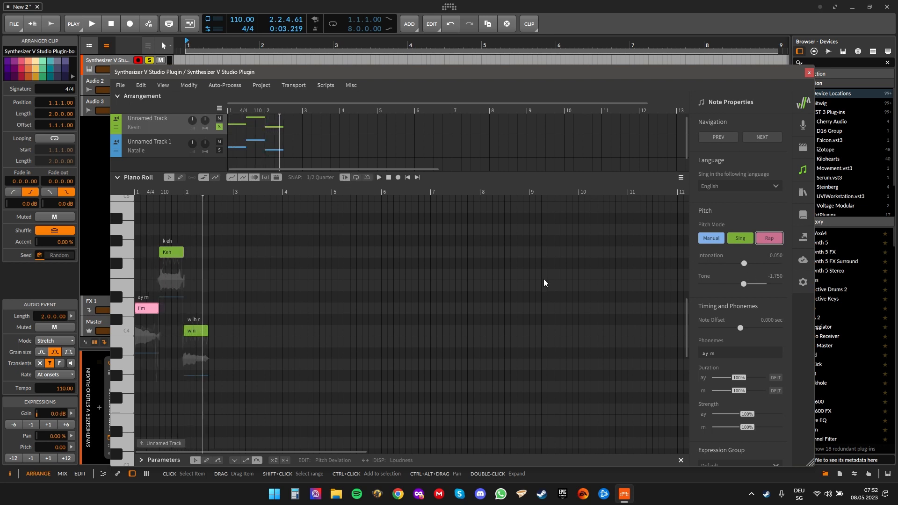
# Set the pitch mode of the notes "Keh" and "win" to Rap and play the phrase from bar 1
pyautogui.moveTo(171, 233); pyautogui.dragTo(220, 335)
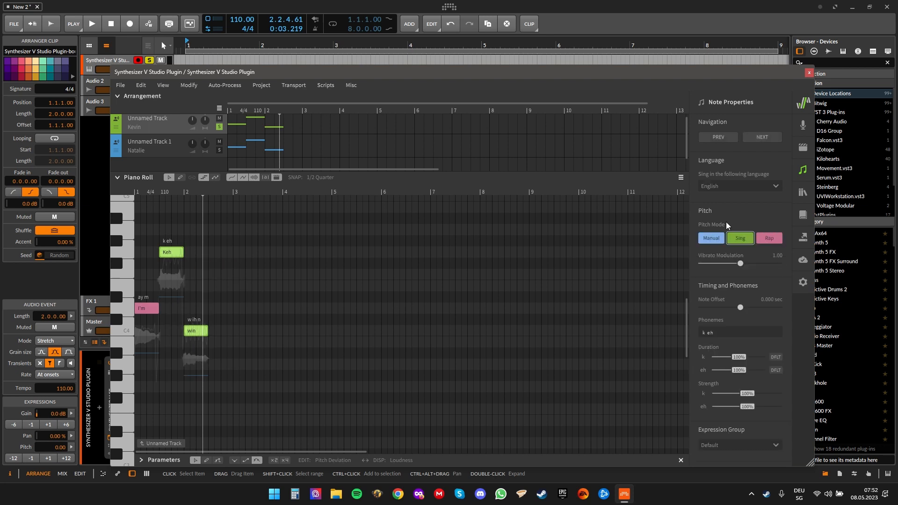
pyautogui.click(769, 238)
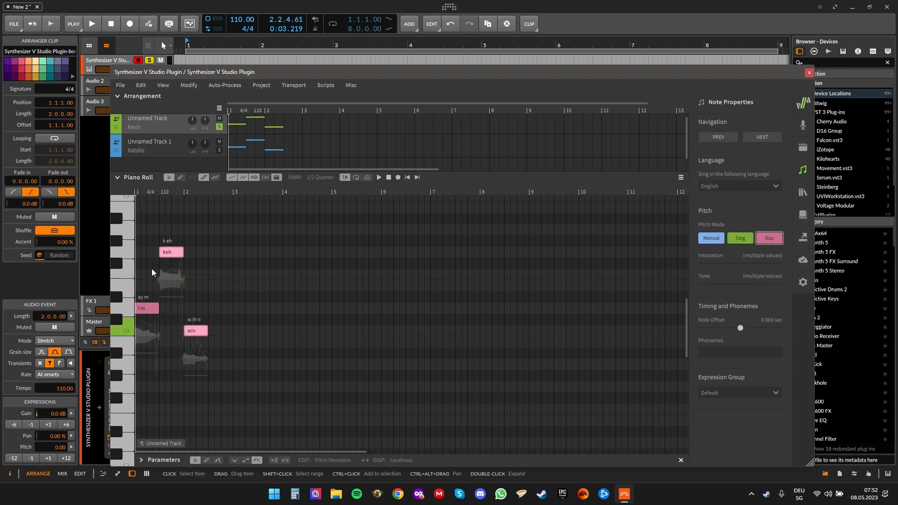
pyautogui.press('space')
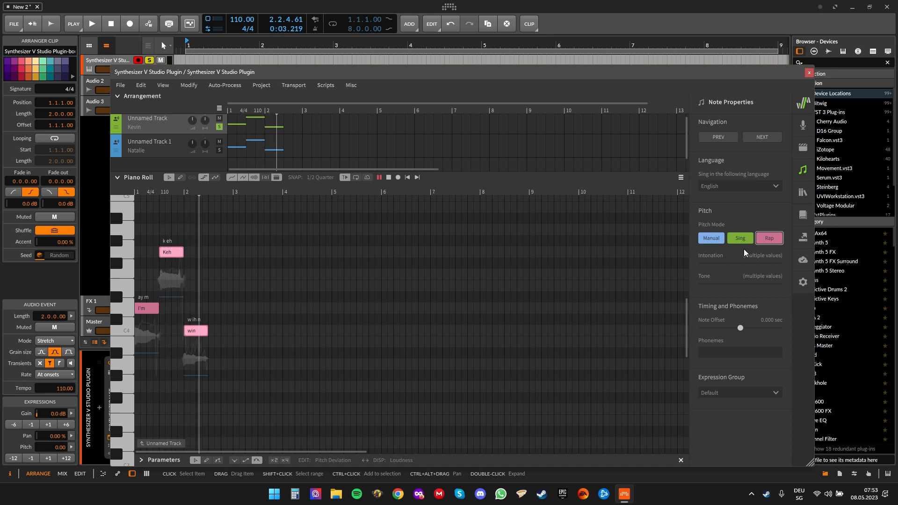
pyautogui.press('space')
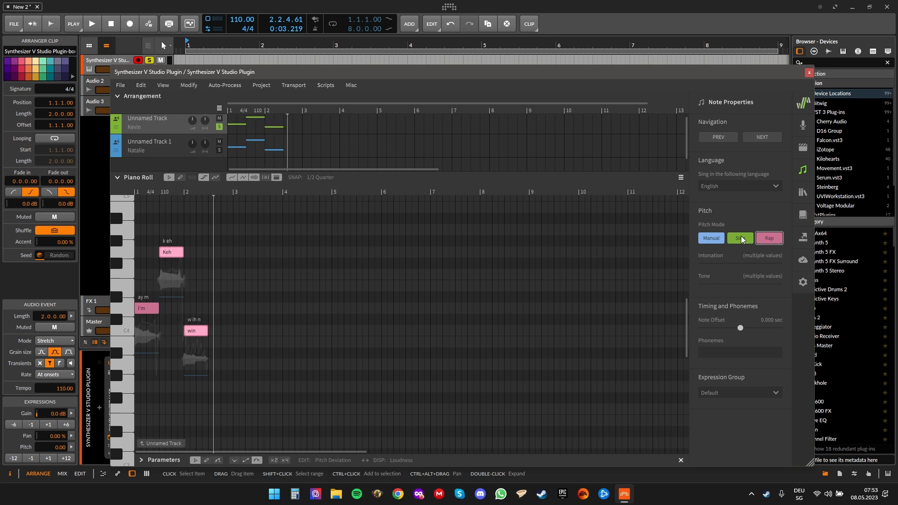
# Switch the pitch mode of "Keh" and "win", and of the note "I'm", back to Sing
pyautogui.click(741, 236)
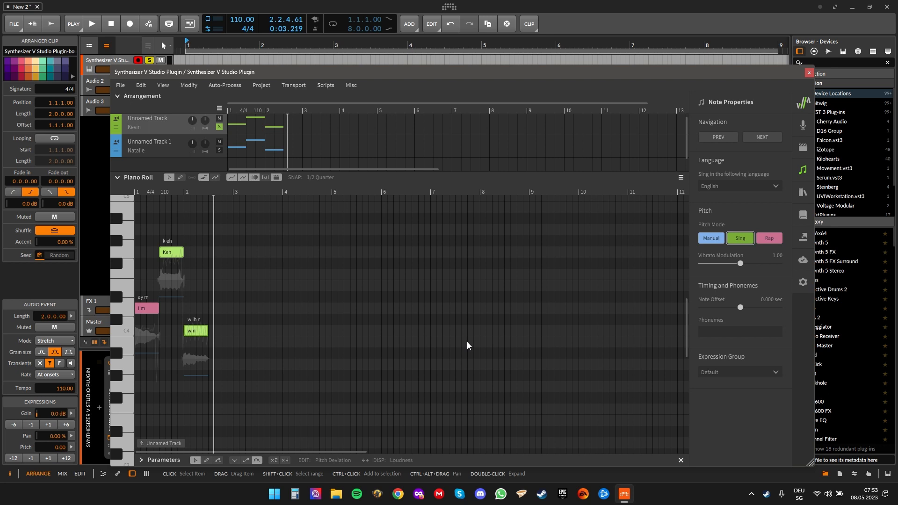
pyautogui.click(144, 306)
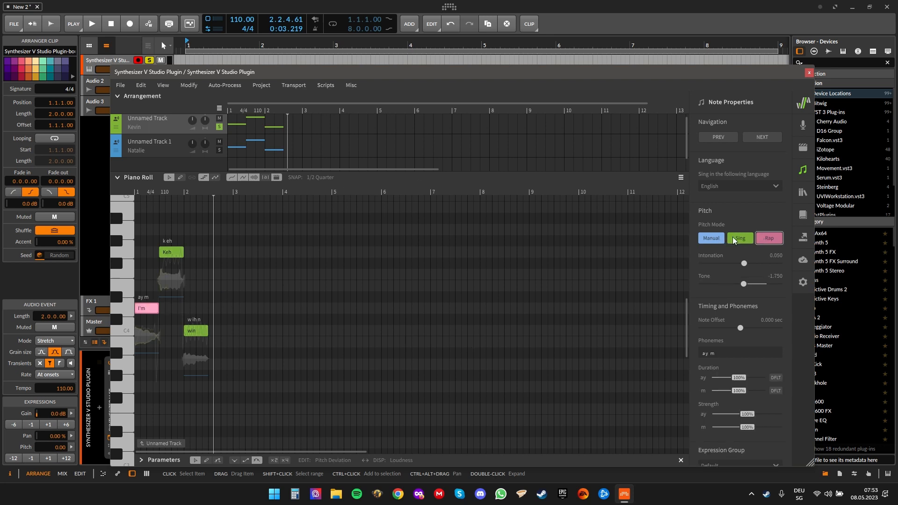
pyautogui.click(737, 239)
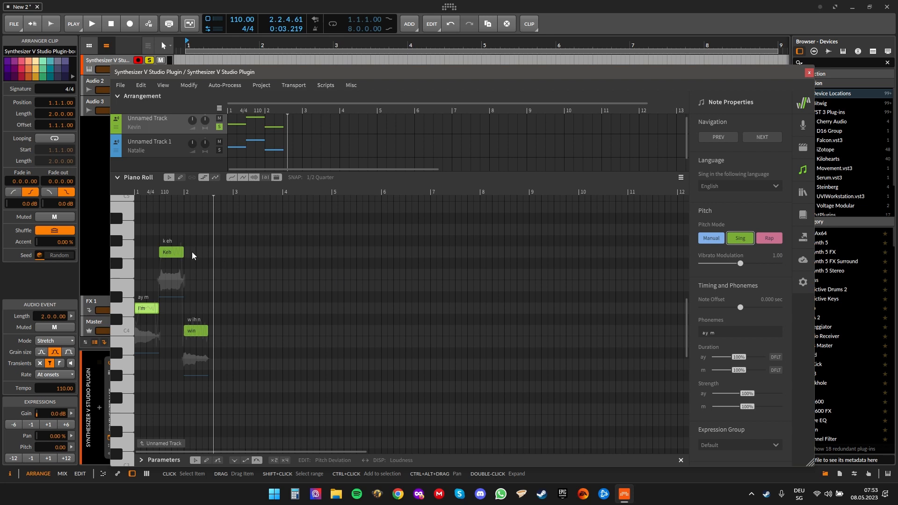
# Return the playhead to the start of the phrase and select the note "I'm" to view its timing and phoneme properties
pyautogui.click(254, 277)
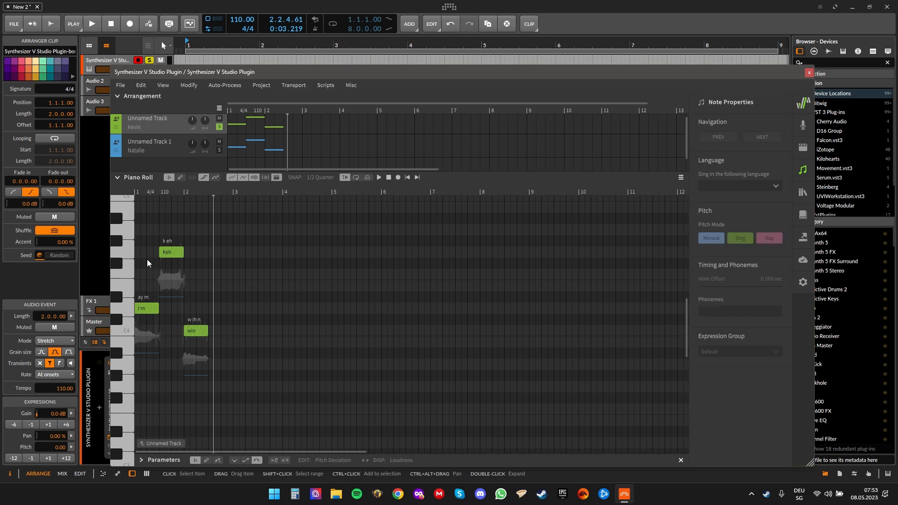
pyautogui.click(135, 192)
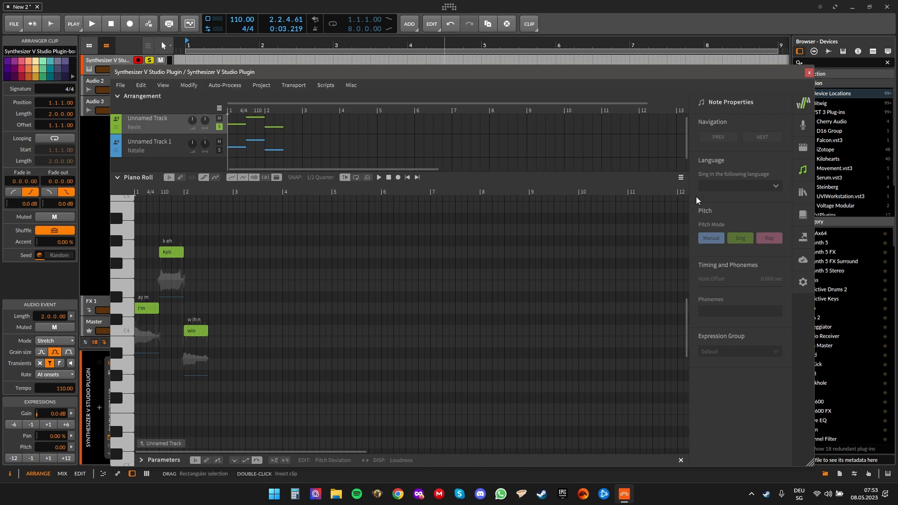
pyautogui.moveTo(147, 238); pyautogui.dragTo(222, 383)
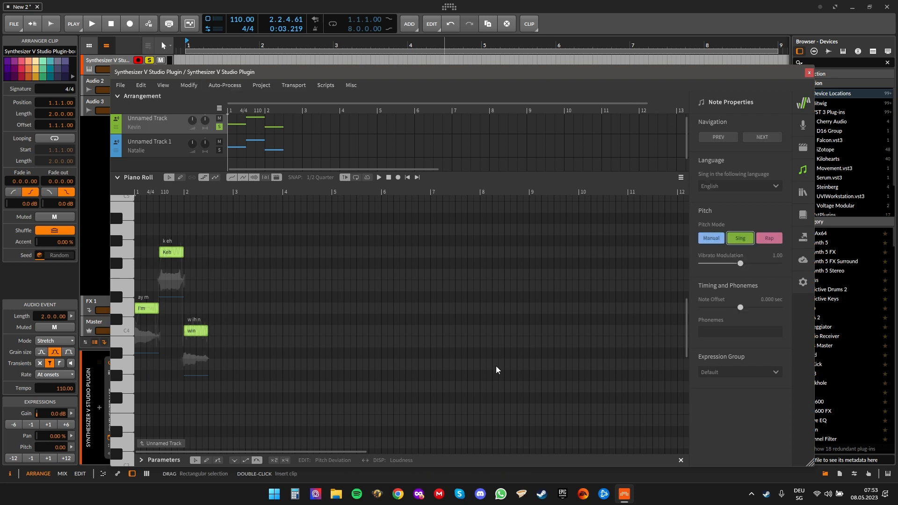
pyautogui.click(144, 309)
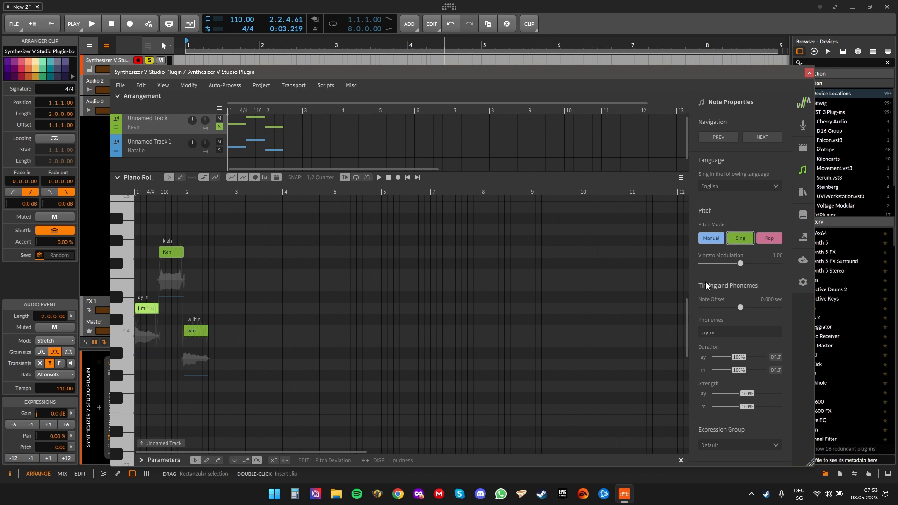
# Review the project's group library and the pronunciation dictionary settings, including the dictionaries available for selection
pyautogui.click(739, 332)
pyautogui.click(806, 194)
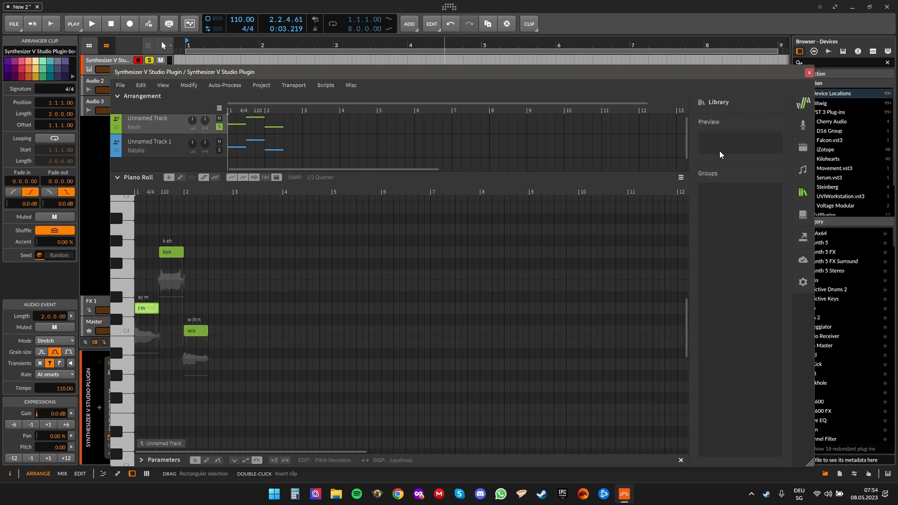
pyautogui.click(804, 215)
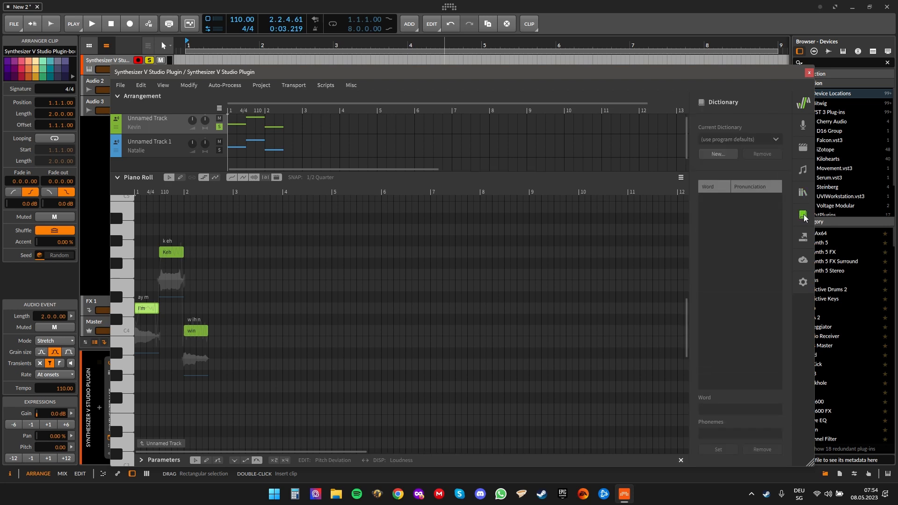
pyautogui.click(725, 141)
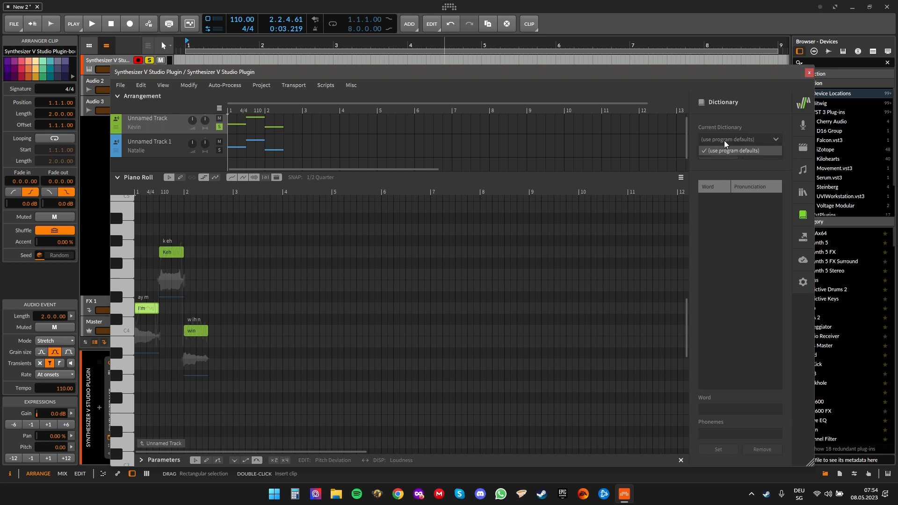
pyautogui.click(724, 140)
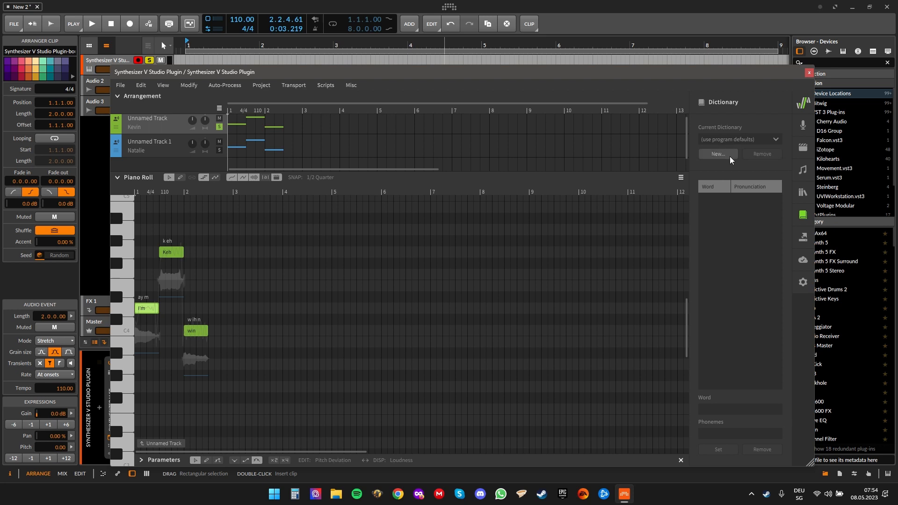
pyautogui.click(803, 215)
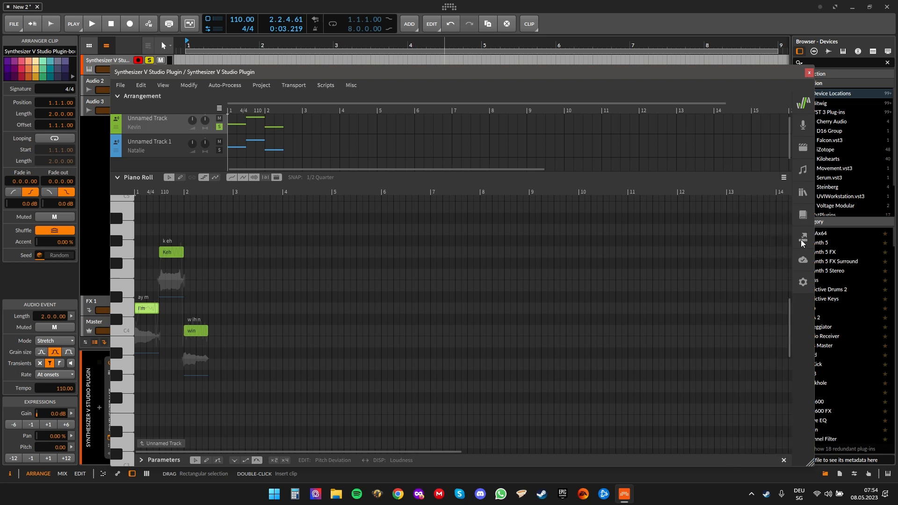
# Review the render settings and browse for a destination folder, cancelling without choosing one
pyautogui.click(802, 239)
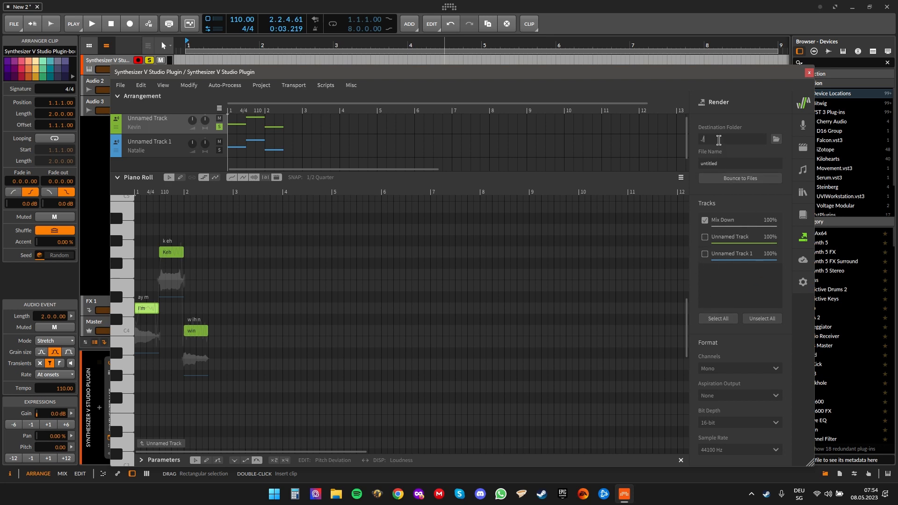
pyautogui.click(776, 139)
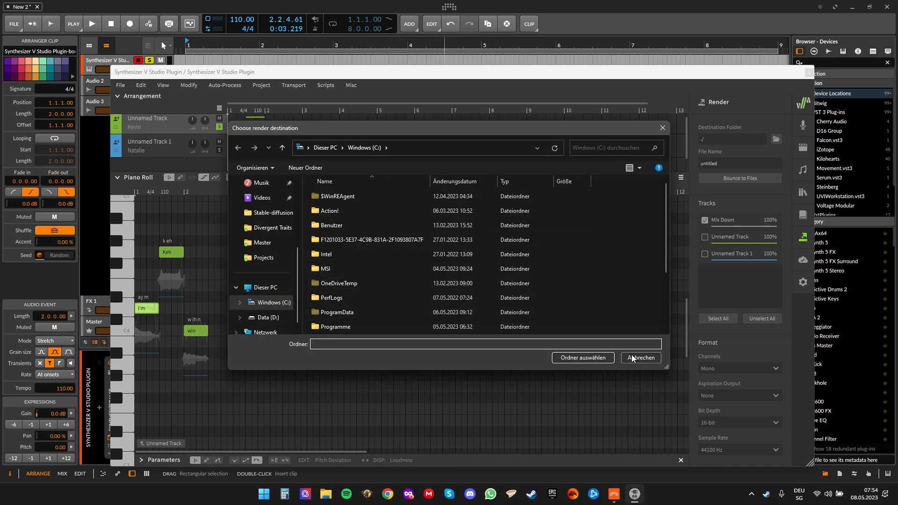
pyautogui.click(632, 358)
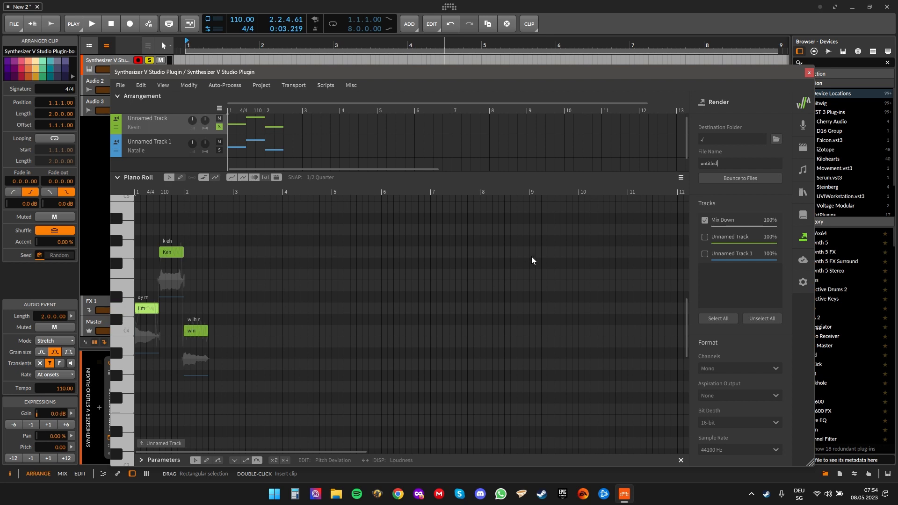
# Reposition the plugin window slightly and view the installed products under License and Updates
pyautogui.moveTo(788, 74); pyautogui.dragTo(770, 59)
pyautogui.click(784, 243)
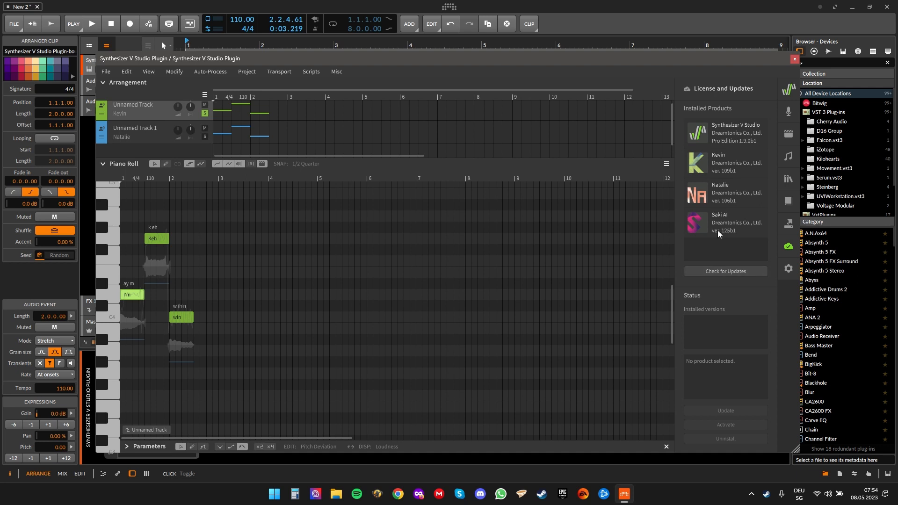
pyautogui.click(787, 256)
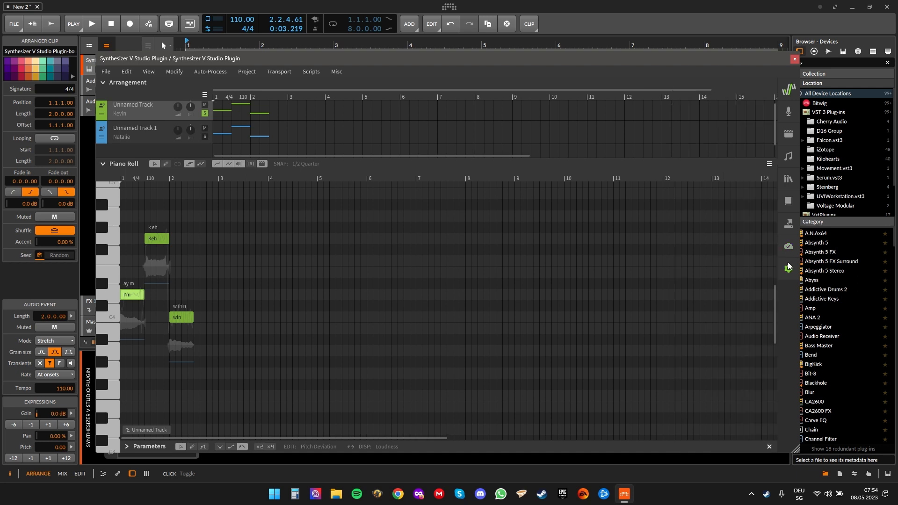
# View the general settings and the available interface languages, keeping English
pyautogui.click(789, 265)
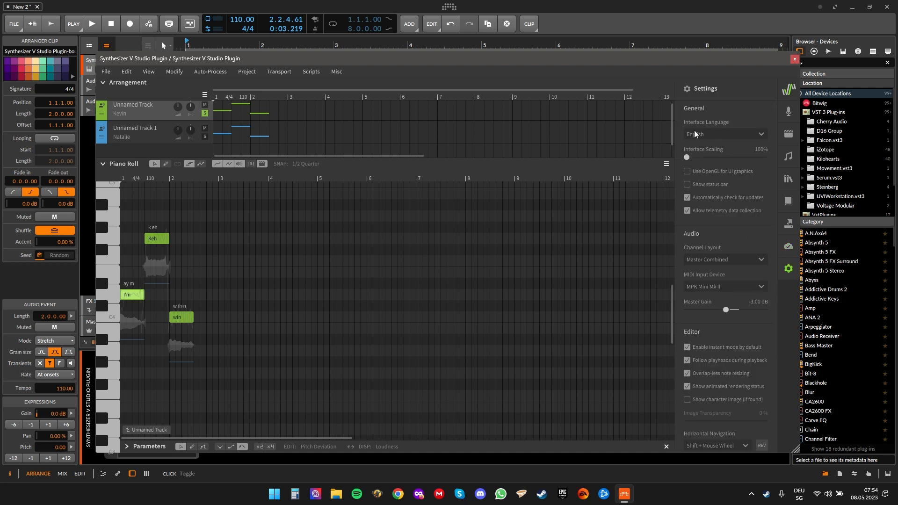
pyautogui.click(719, 133)
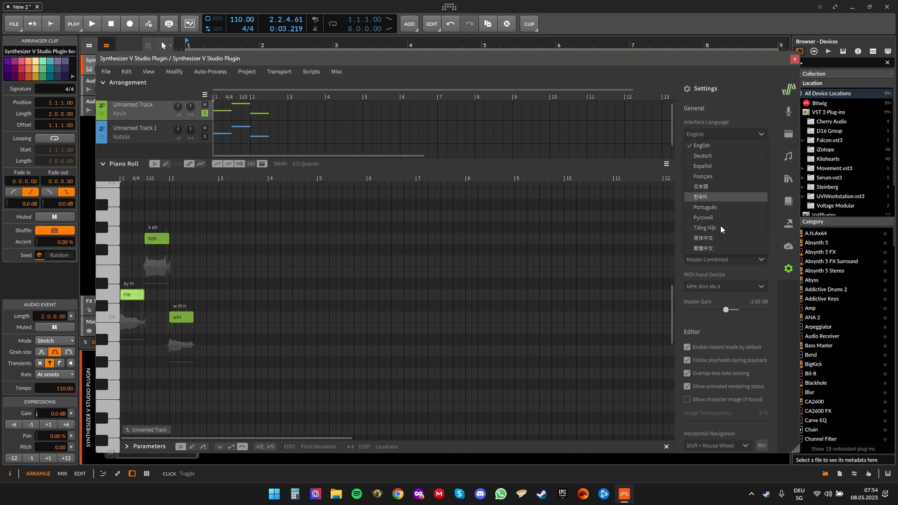
pyautogui.click(717, 133)
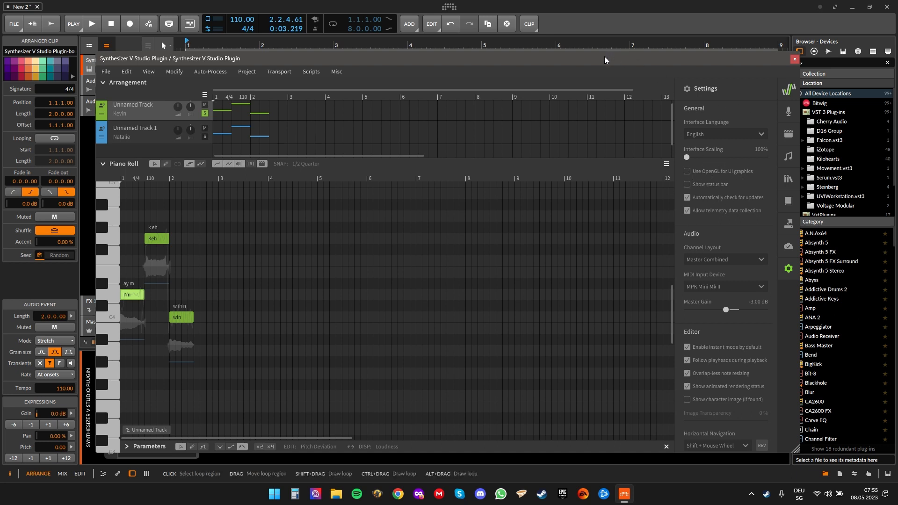
pyautogui.moveTo(603, 58); pyautogui.dragTo(600, 56)
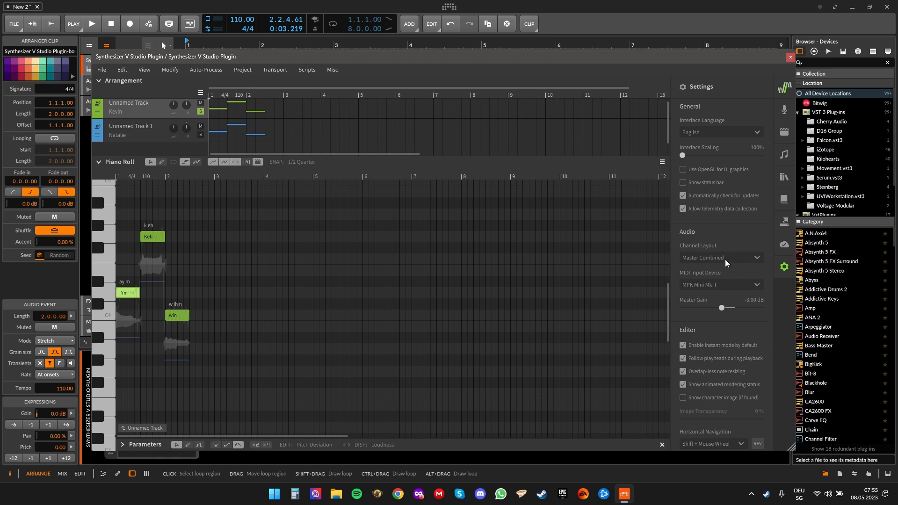
# Examine the editor settings, including the default lyrics and the options for default pasting behavior and default pitch mode
pyautogui.scroll(-8, 704, 370)
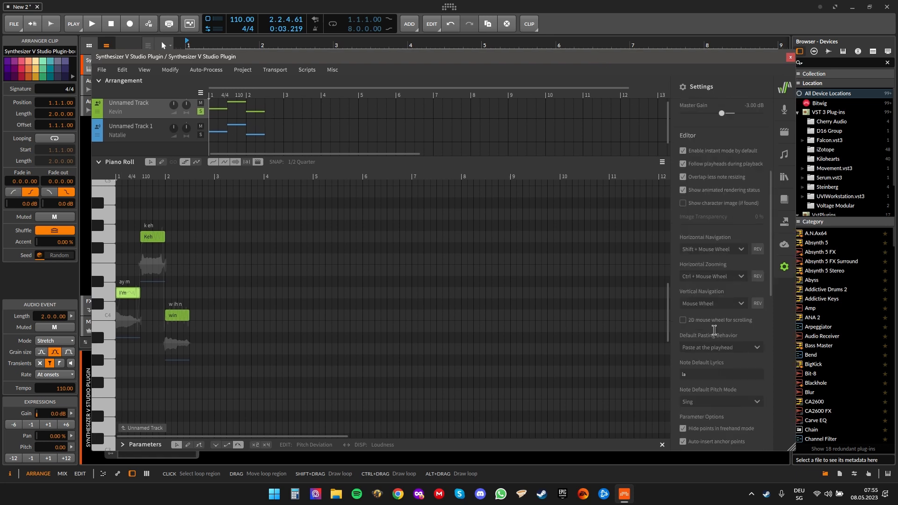
pyautogui.scroll(-3, 715, 330)
pyautogui.scroll(-4, 713, 301)
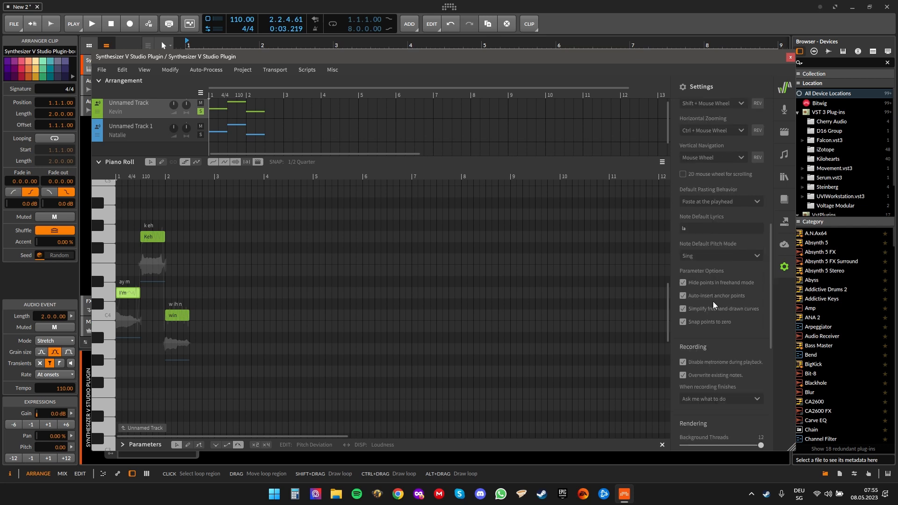
pyautogui.click(697, 205)
pyautogui.doubleClick(698, 206)
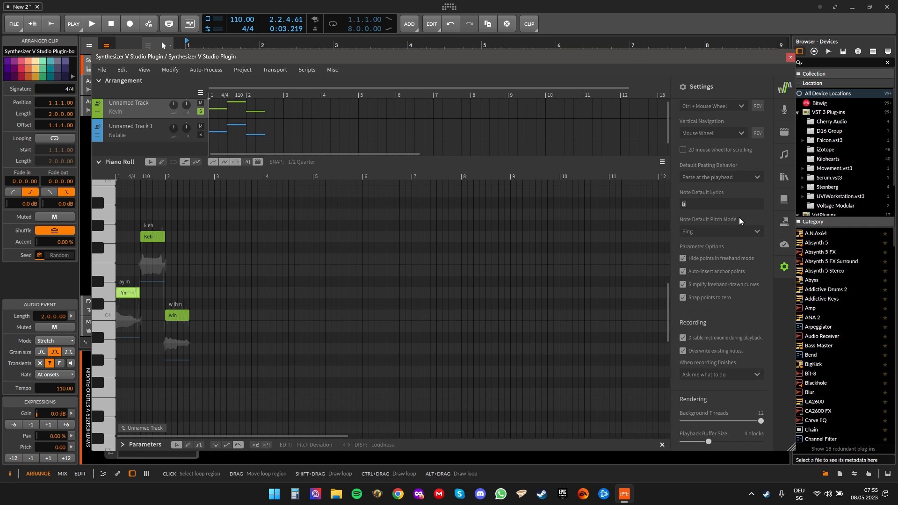
pyautogui.click(728, 177)
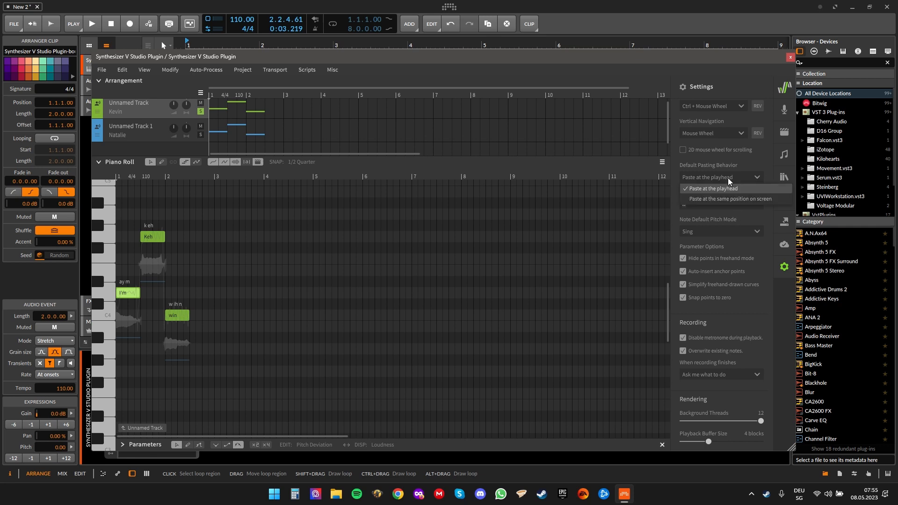
pyautogui.click(728, 178)
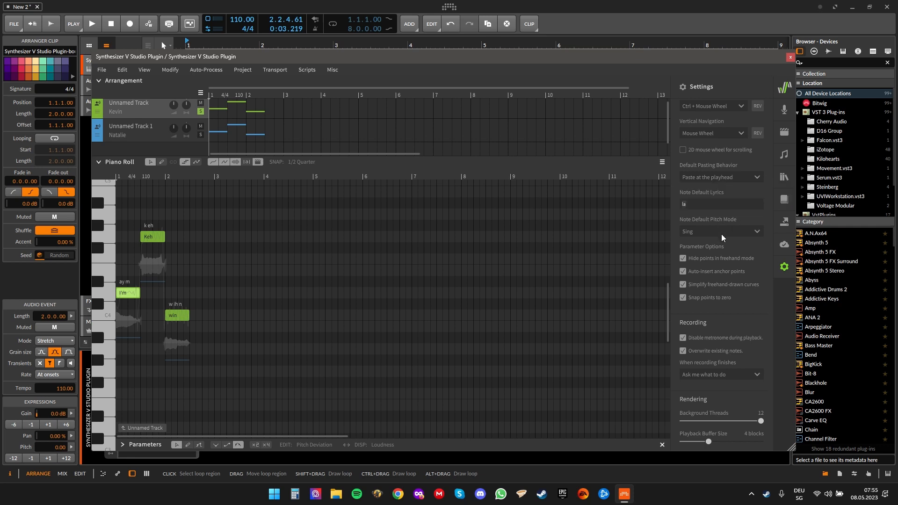
pyautogui.click(721, 234)
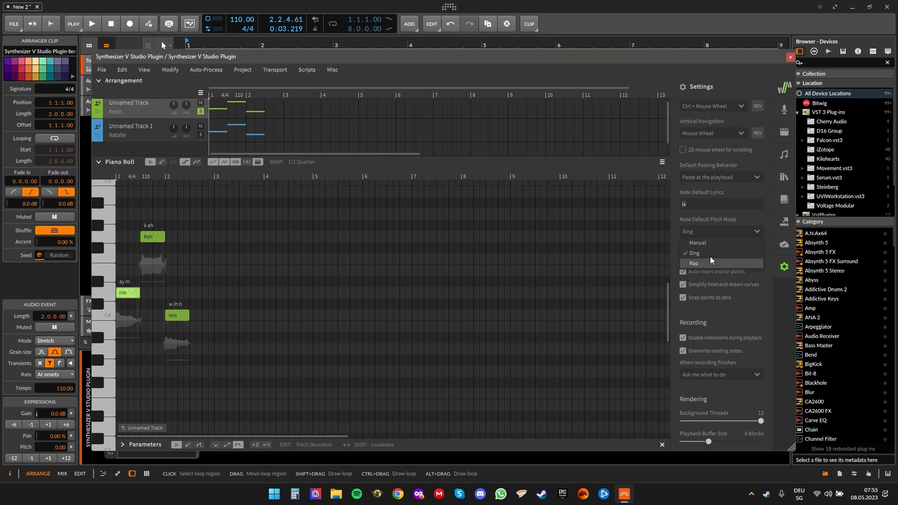
pyautogui.click(713, 233)
# Look through the recording and rendering settings and the list of keyboard shortcuts
pyautogui.scroll(-10, 714, 361)
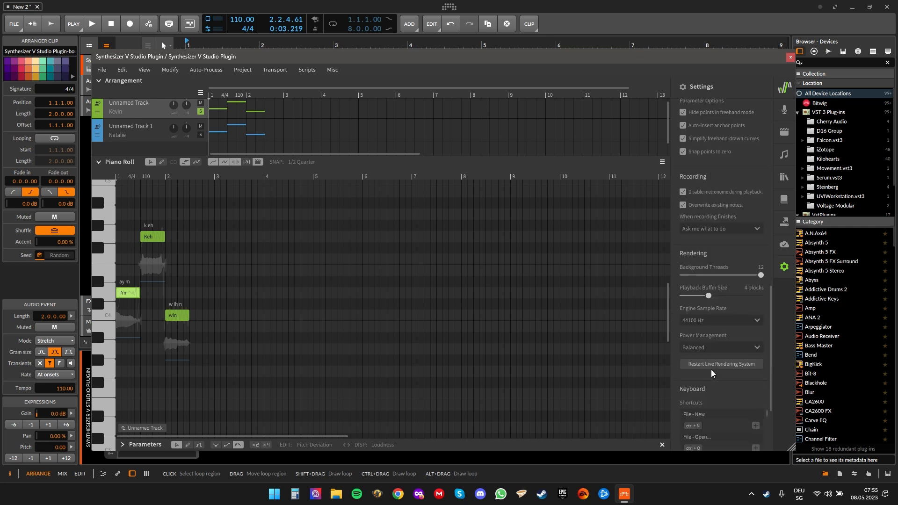
pyautogui.scroll(-8, 719, 363)
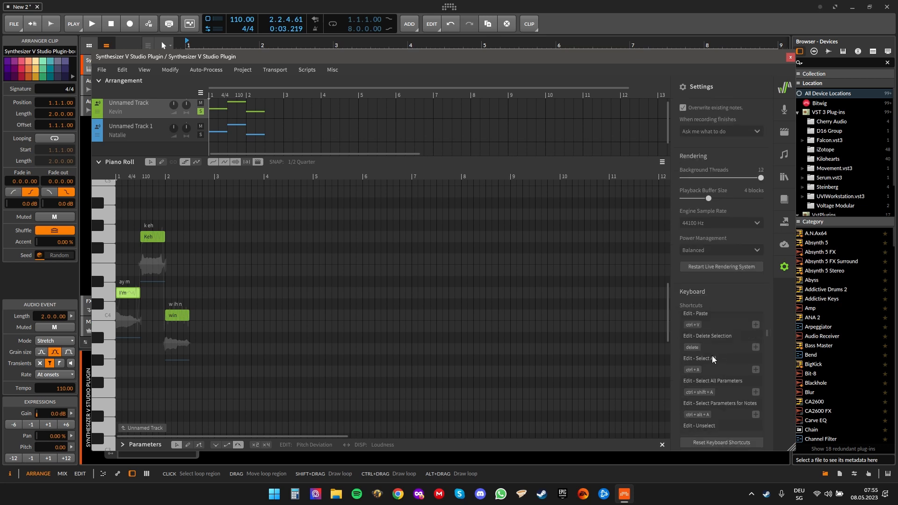
pyautogui.scroll(-10, 735, 363)
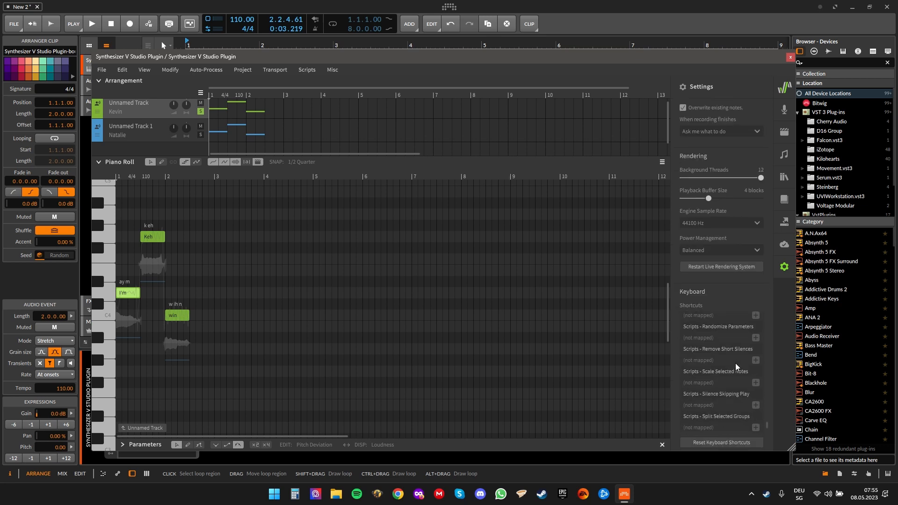
pyautogui.scroll(5, 716, 322)
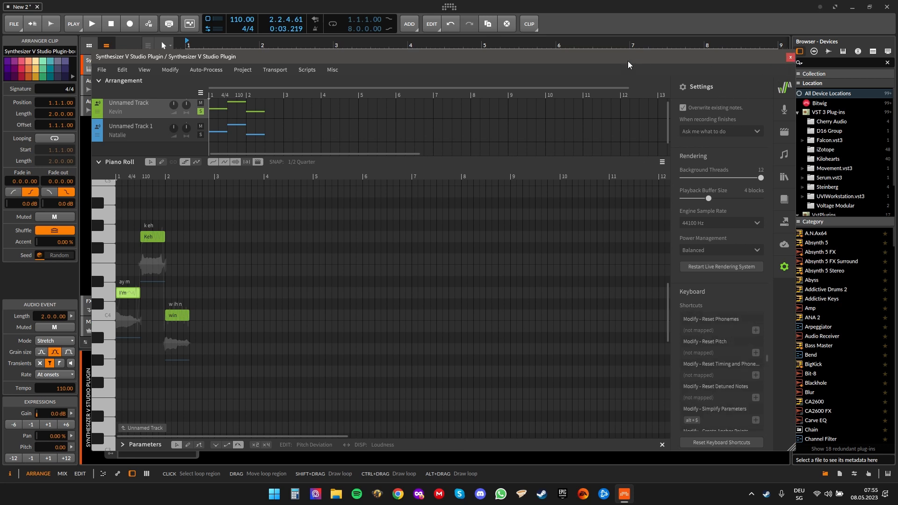
pyautogui.moveTo(614, 56); pyautogui.dragTo(603, 55)
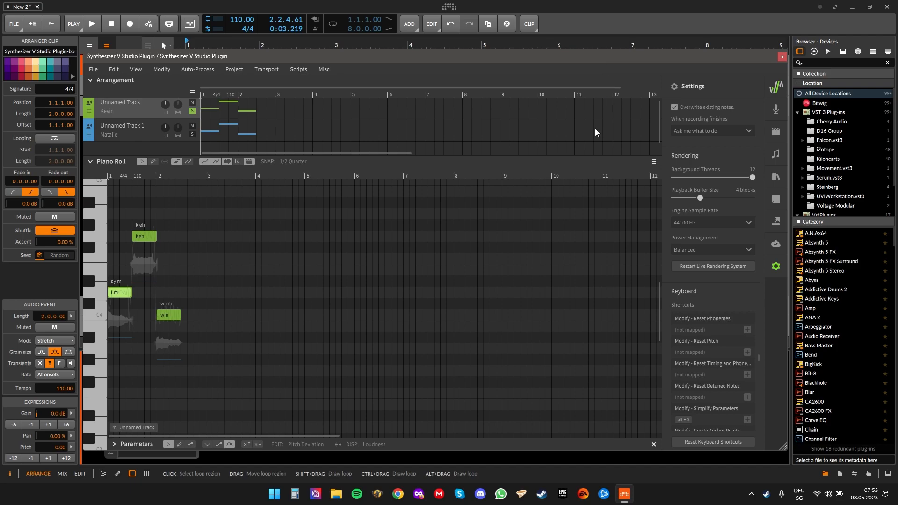
# Switch to Chrome and open the Dreamtonics Store homepage from the Audio bookmarks
pyautogui.click(397, 494)
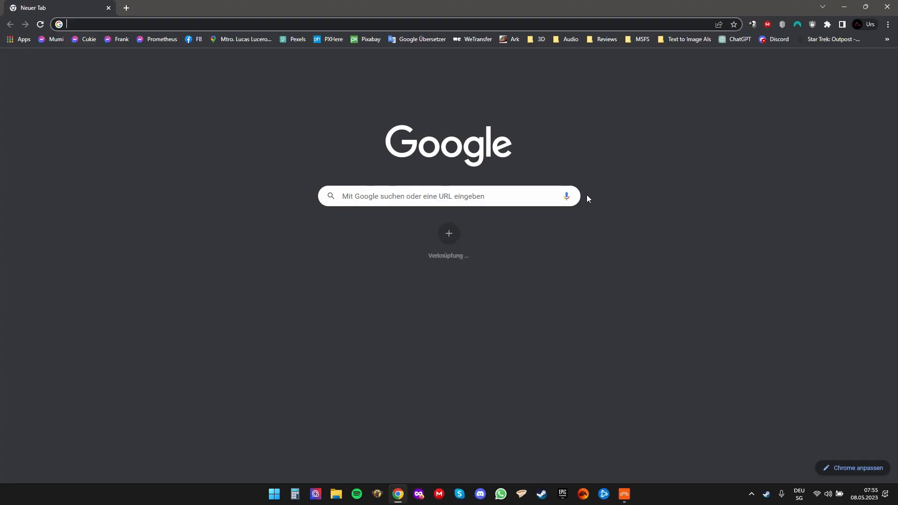
pyautogui.click(572, 40)
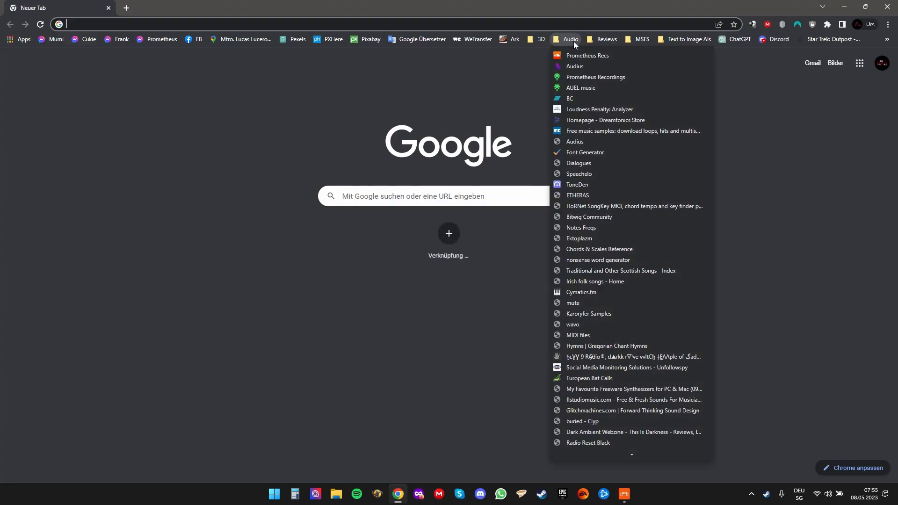
pyautogui.click(574, 121)
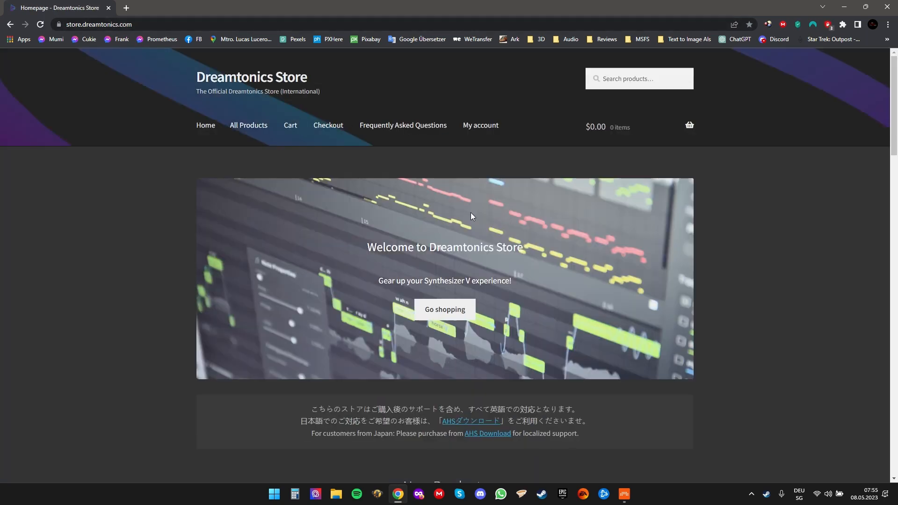
# Look over the store's new products and the prices of the Synthesizer V Studio Pro editor and voice bundle
pyautogui.scroll(-8, 329, 205)
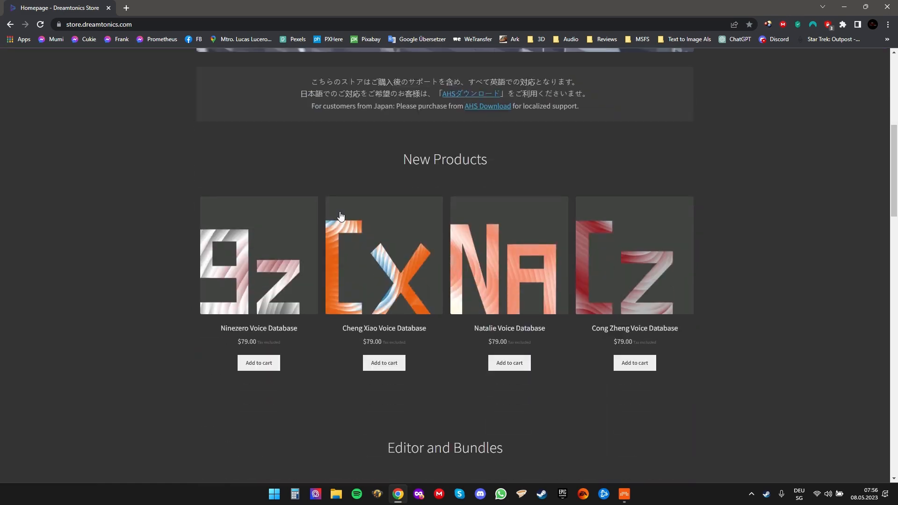
pyautogui.scroll(3, 341, 231)
pyautogui.scroll(-9, 321, 257)
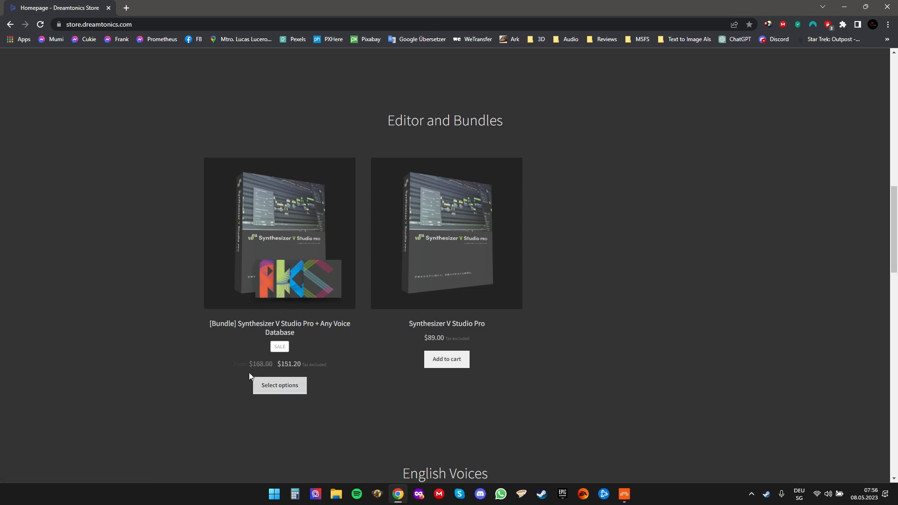
pyautogui.moveTo(248, 366); pyautogui.dragTo(267, 368)
pyautogui.click(336, 356)
pyautogui.scroll(15, 369, 307)
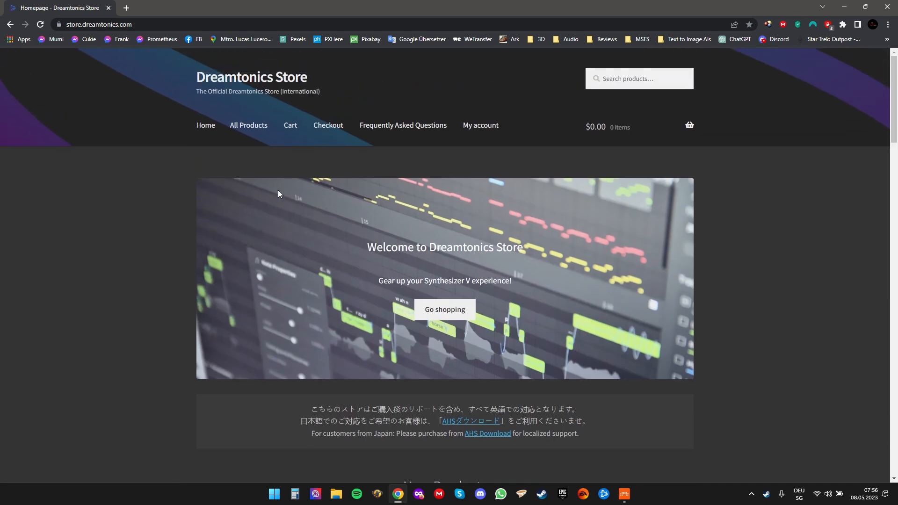
# Reload the store homepage and browse the voice databases through to the Chinese voices
pyautogui.click(210, 129)
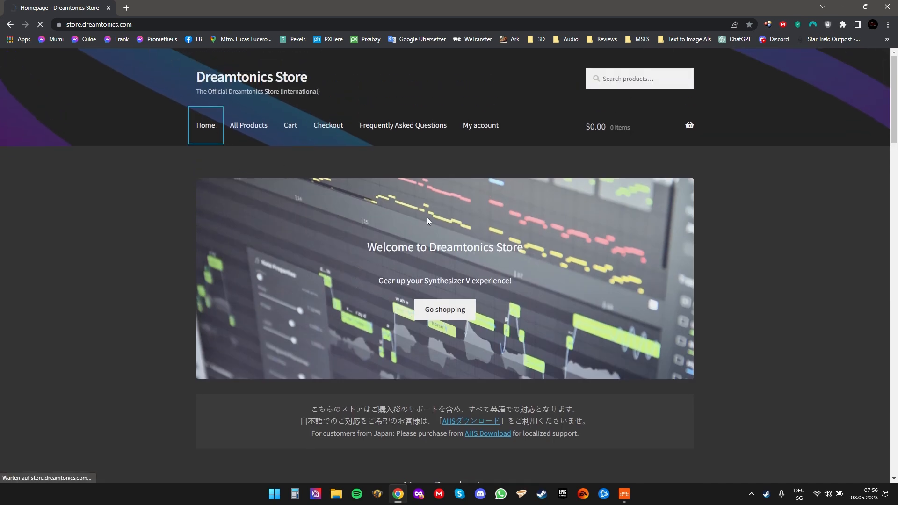
pyautogui.scroll(-14, 423, 225)
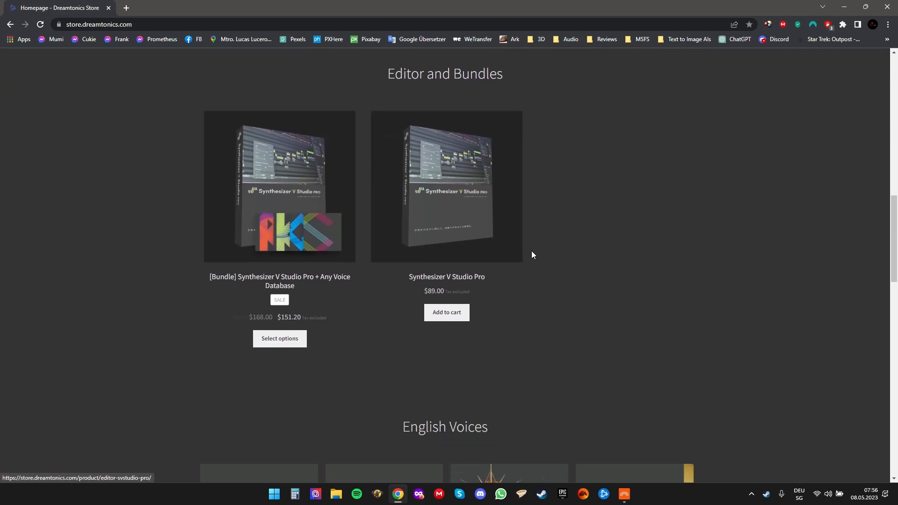
pyautogui.scroll(-12, 533, 257)
pyautogui.scroll(-10, 537, 299)
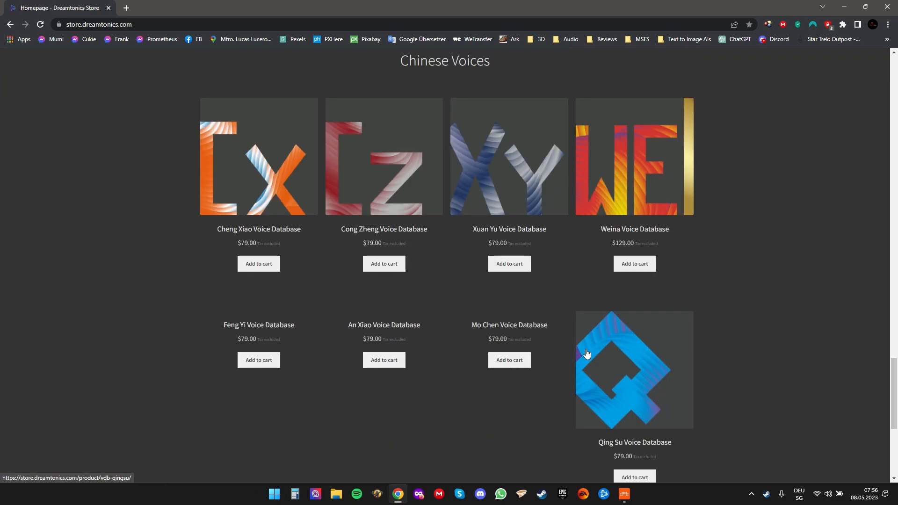
pyautogui.scroll(10, 540, 323)
pyautogui.scroll(20, 471, 313)
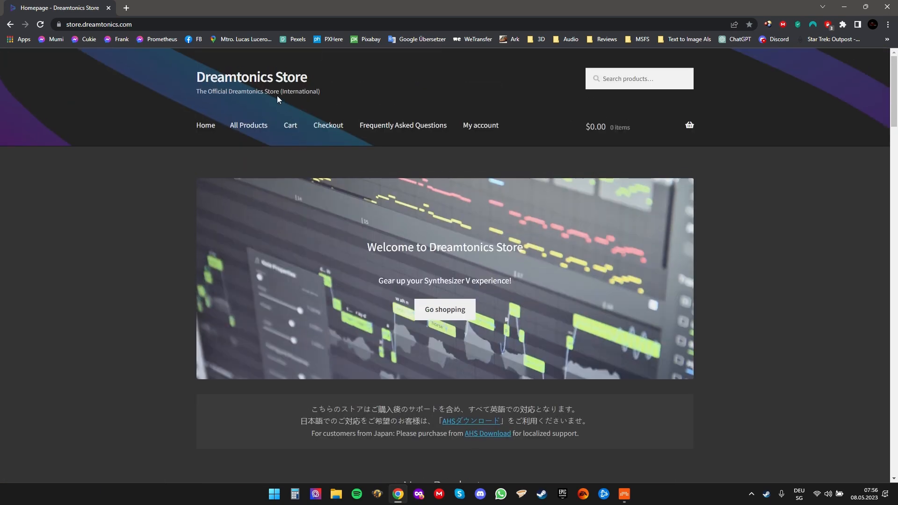
# Go from the store homepage to the main company website at dreamtonics.com
pyautogui.click(264, 81)
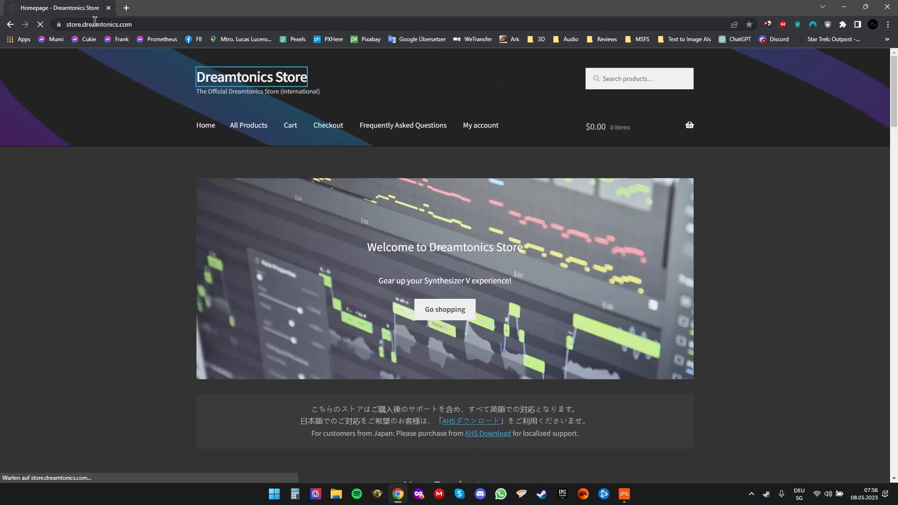
pyautogui.moveTo(81, 24); pyautogui.dragTo(59, 22)
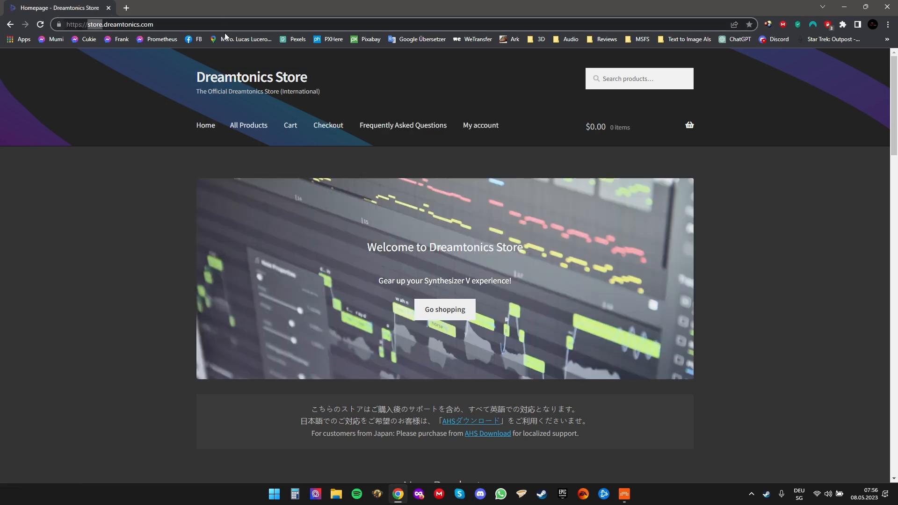
pyautogui.press('BackSpace')
pyautogui.press('Return')
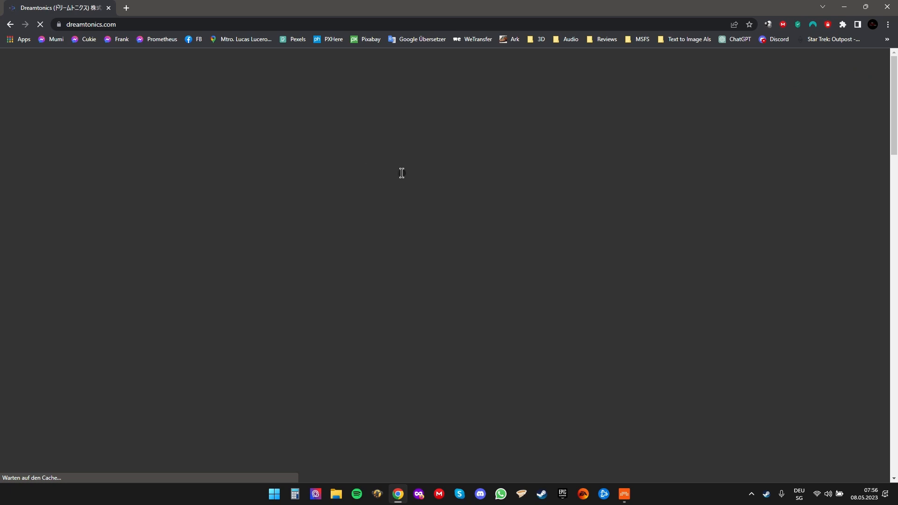
# Look through the Dreamtonics homepage from the news to the contact section and back to the Synthesizer V Studio section
pyautogui.scroll(-8, 458, 157)
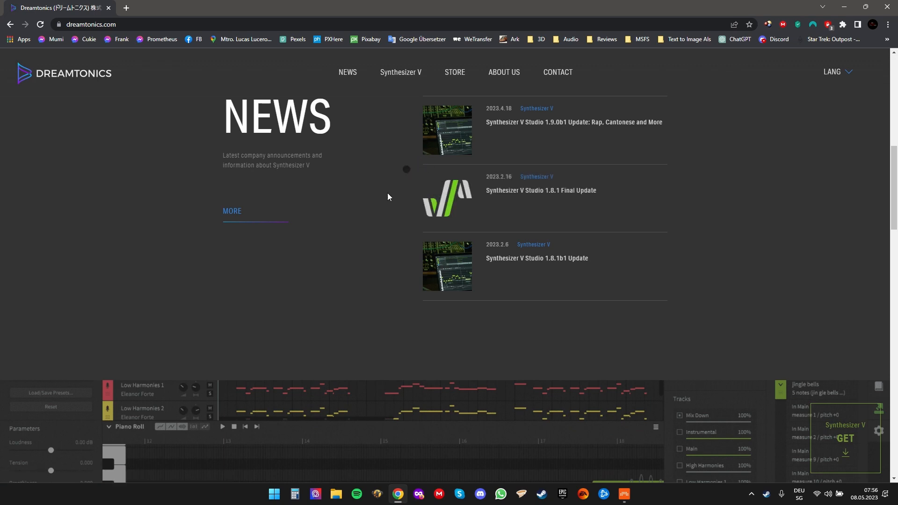
pyautogui.scroll(-6, 389, 196)
pyautogui.scroll(-10, 391, 201)
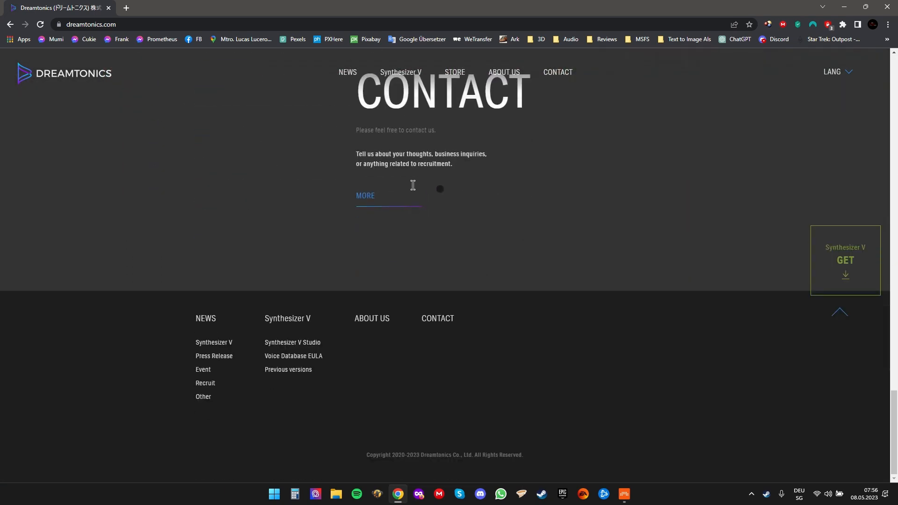
pyautogui.scroll(9, 423, 187)
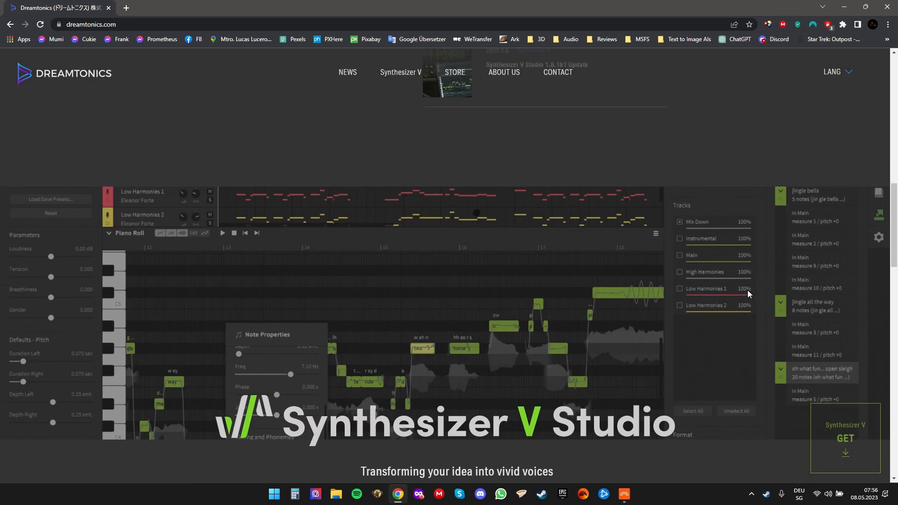
# Open the Synthesizer V product page from the GET link and look over its feature descriptions
pyautogui.click(839, 429)
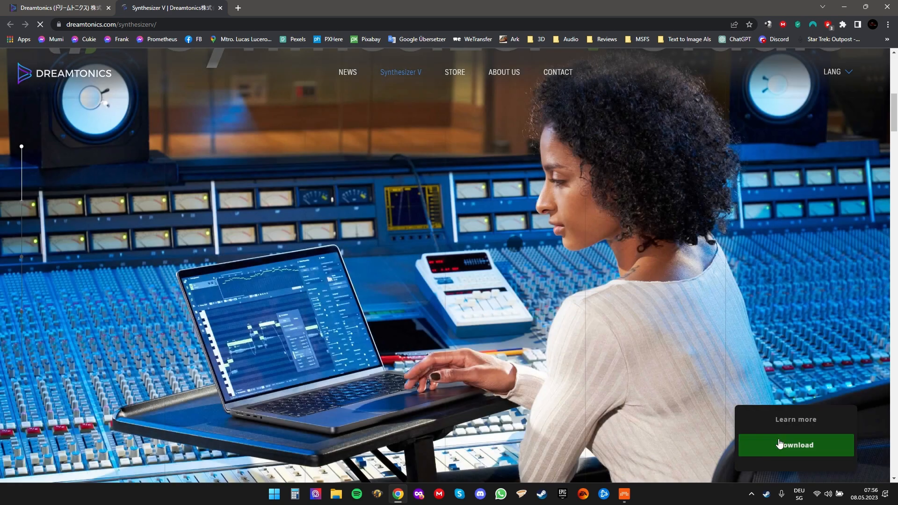
pyautogui.scroll(-5, 446, 312)
pyautogui.scroll(-10, 444, 309)
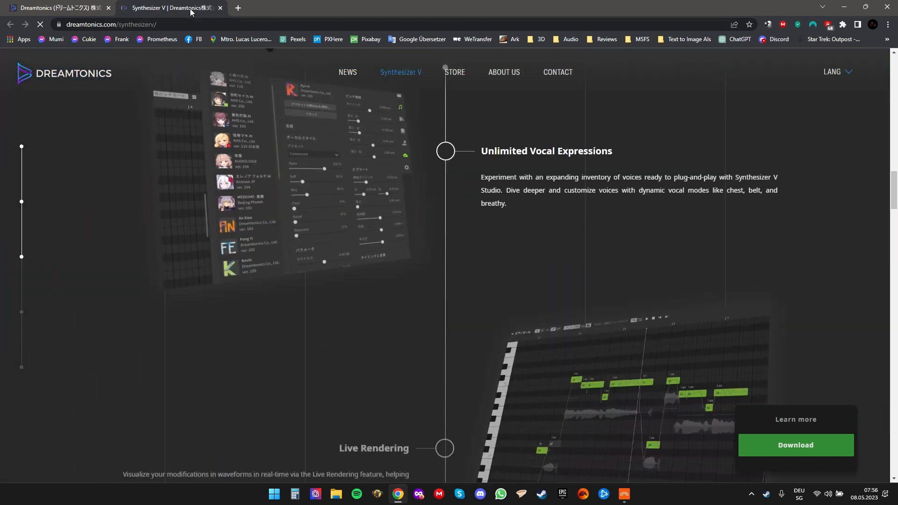
# Close the Synthesizer V product page and the Chrome window to return to the plugin in Bitwig Studio
pyautogui.middleClick(191, 9)
pyautogui.scroll(15, 416, 173)
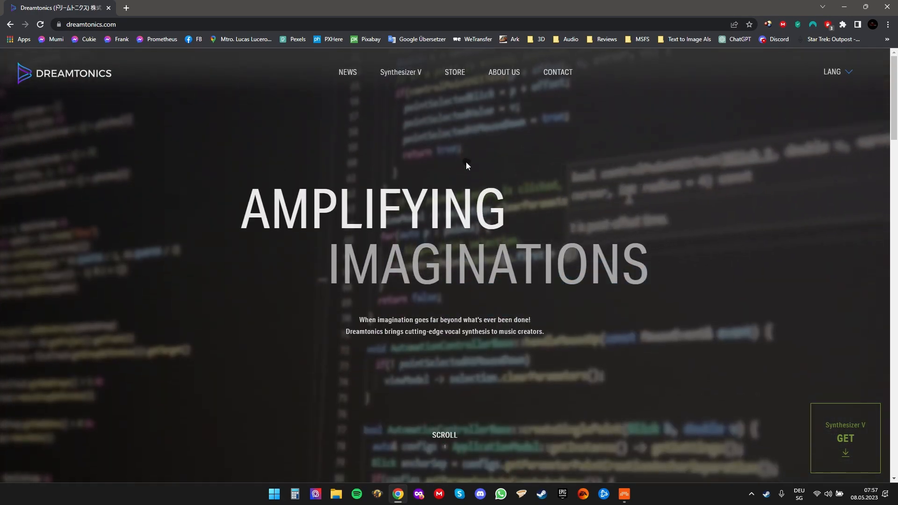
pyautogui.click(888, 6)
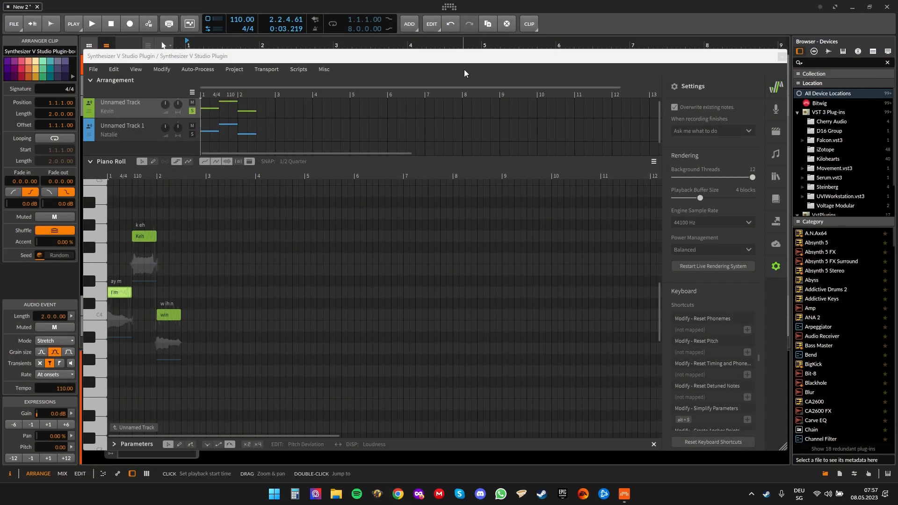